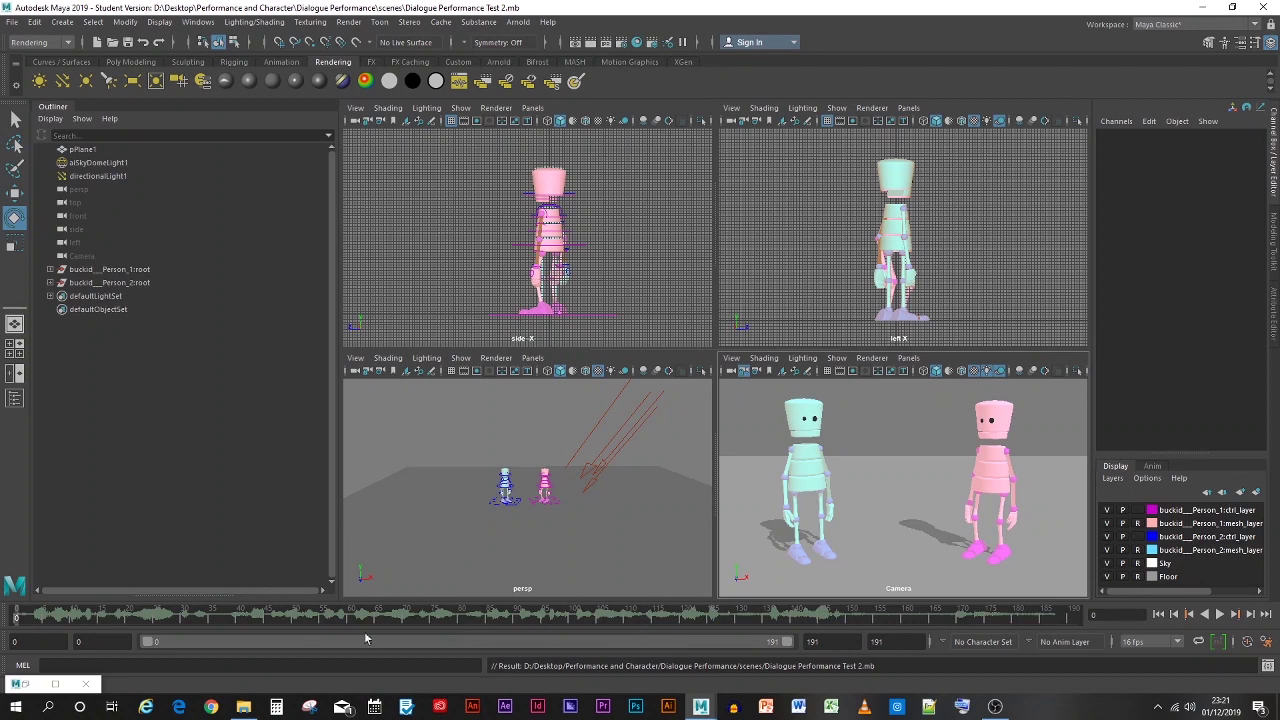
Save the open Maya scene.
{"action": "left_click", "coordinate": [243, 706]}
{"action": "left_click", "coordinate": [243, 706]}
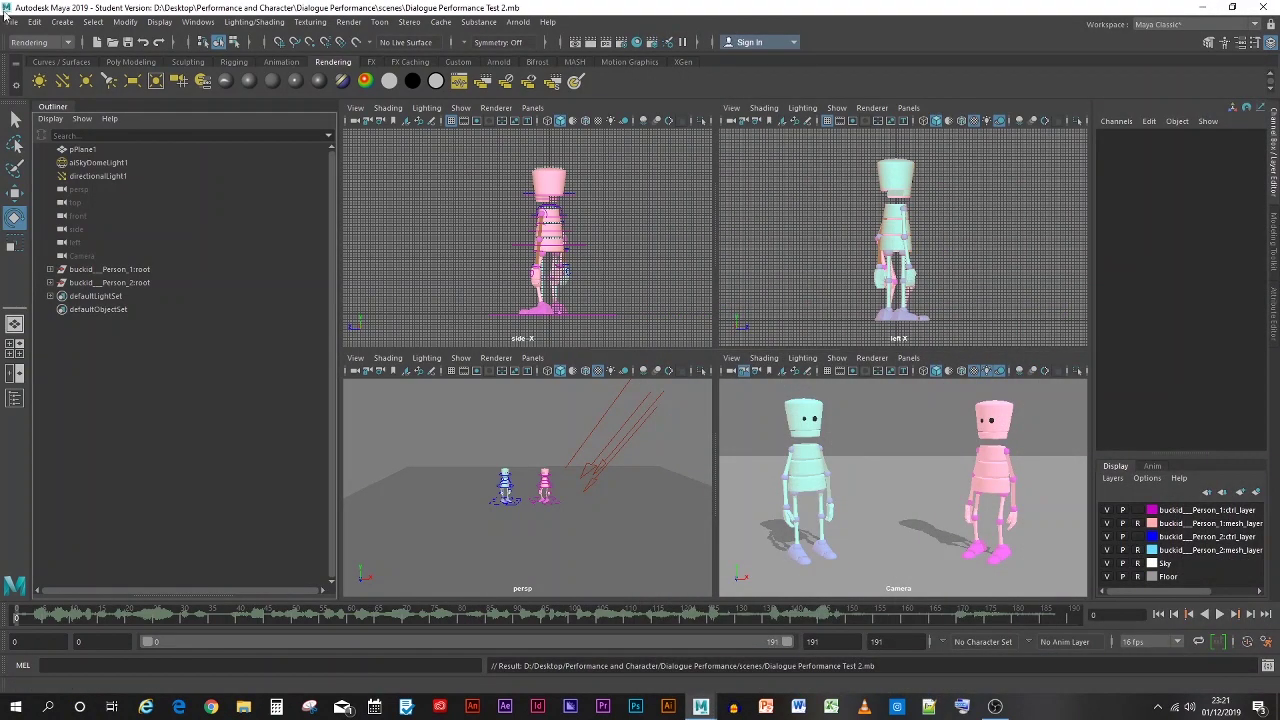
{"action": "left_click", "coordinate": [10, 21]}
{"action": "left_click", "coordinate": [40, 75]}
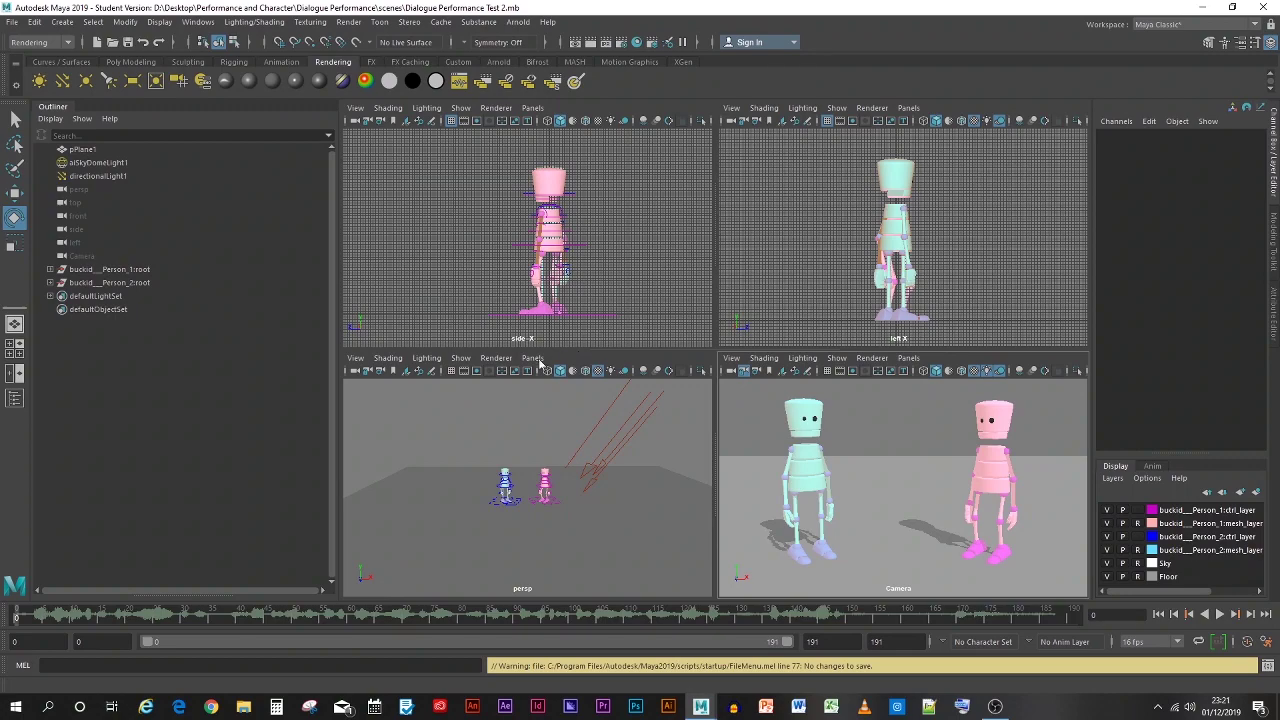
Switch to Premiere Pro and open the recent project Dialogue Performance.
{"action": "left_click", "coordinate": [603, 707]}
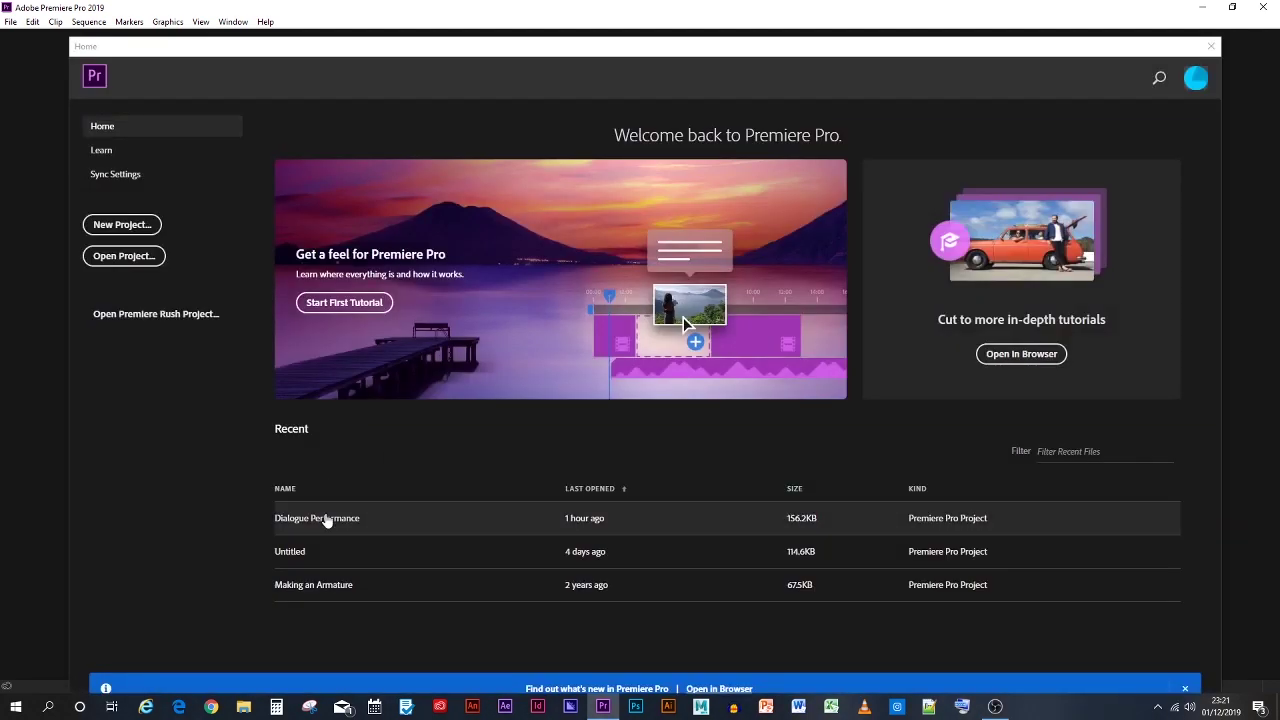
{"action": "left_click", "coordinate": [325, 518]}
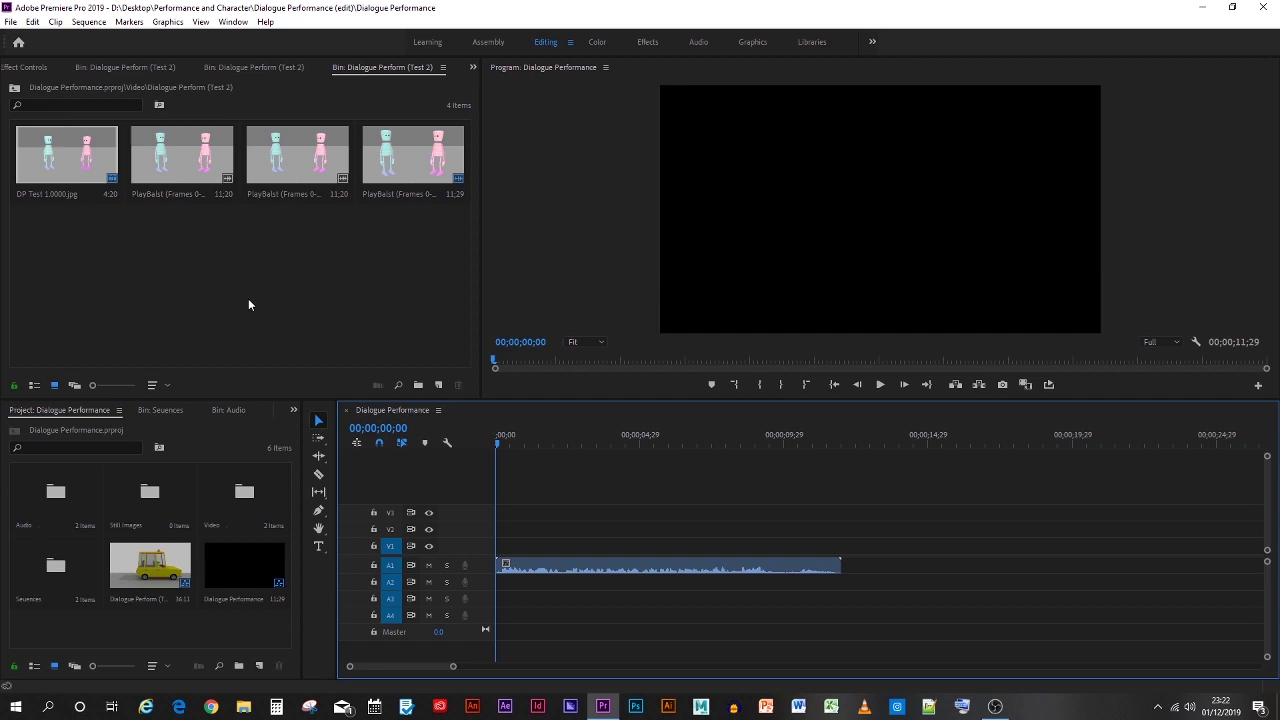
Import the frames in the Render (Frames 0-186) [Test 1] folder as an image sequence, starting from Dialogue Performance Test 2_1.0000.
{"action": "right_click", "coordinate": [237, 273]}
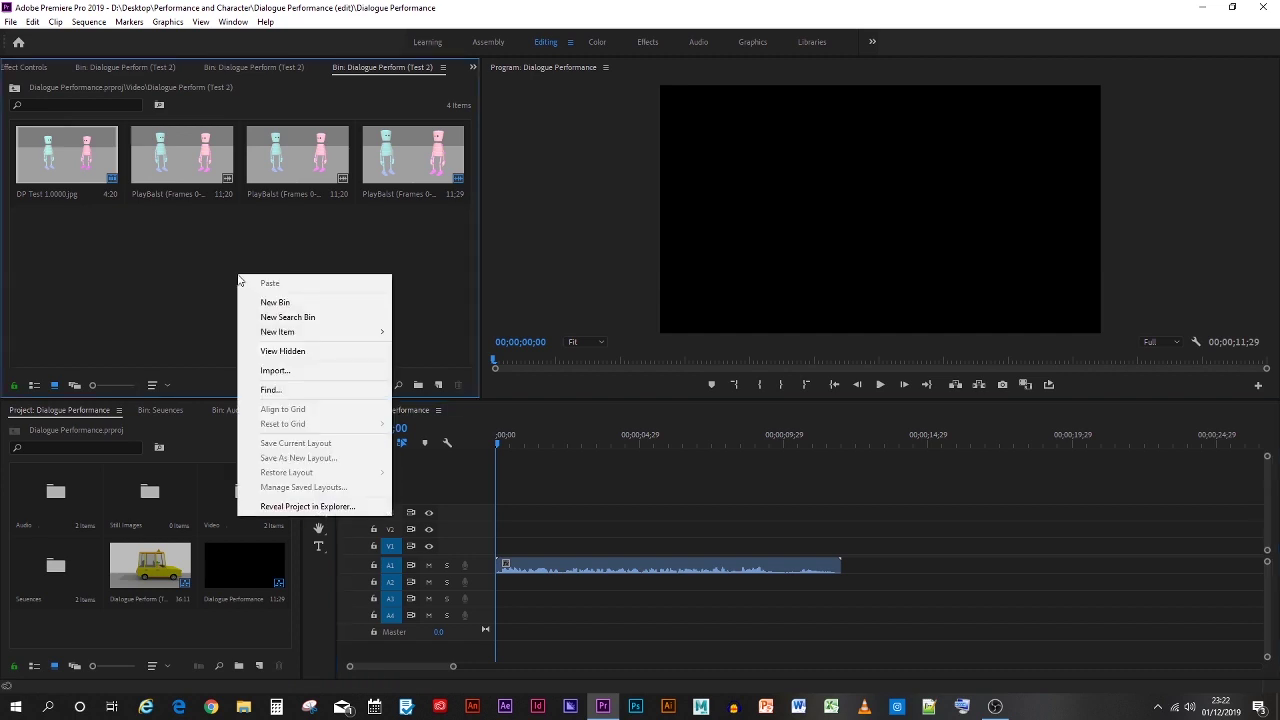
{"action": "left_click", "coordinate": [286, 371]}
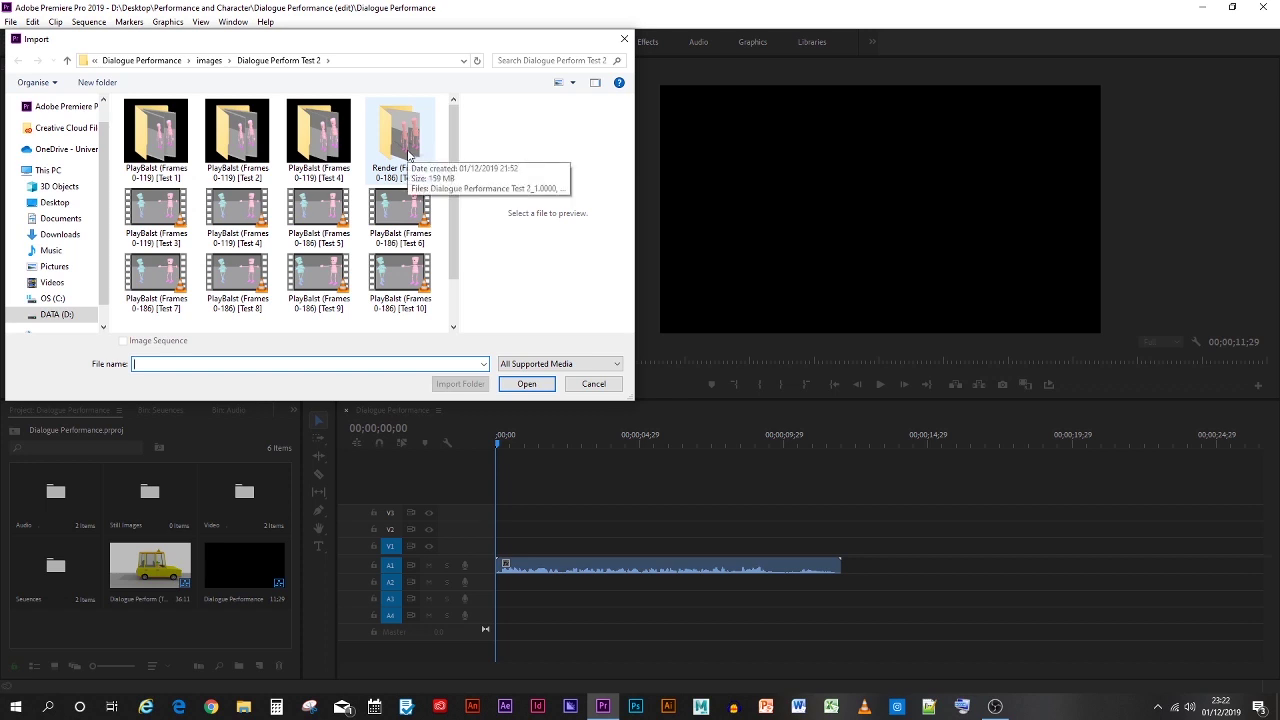
{"action": "double_click", "coordinate": [410, 160]}
{"action": "left_click", "coordinate": [156, 160]}
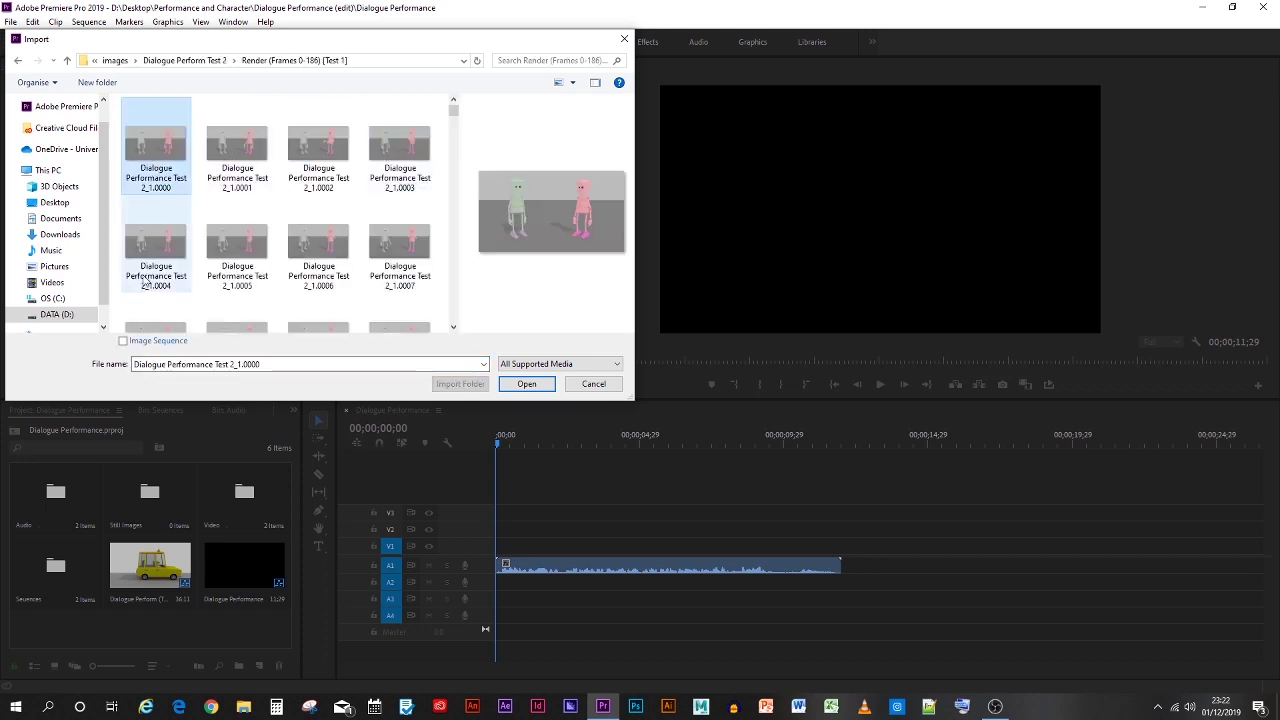
{"action": "left_click", "coordinate": [161, 342]}
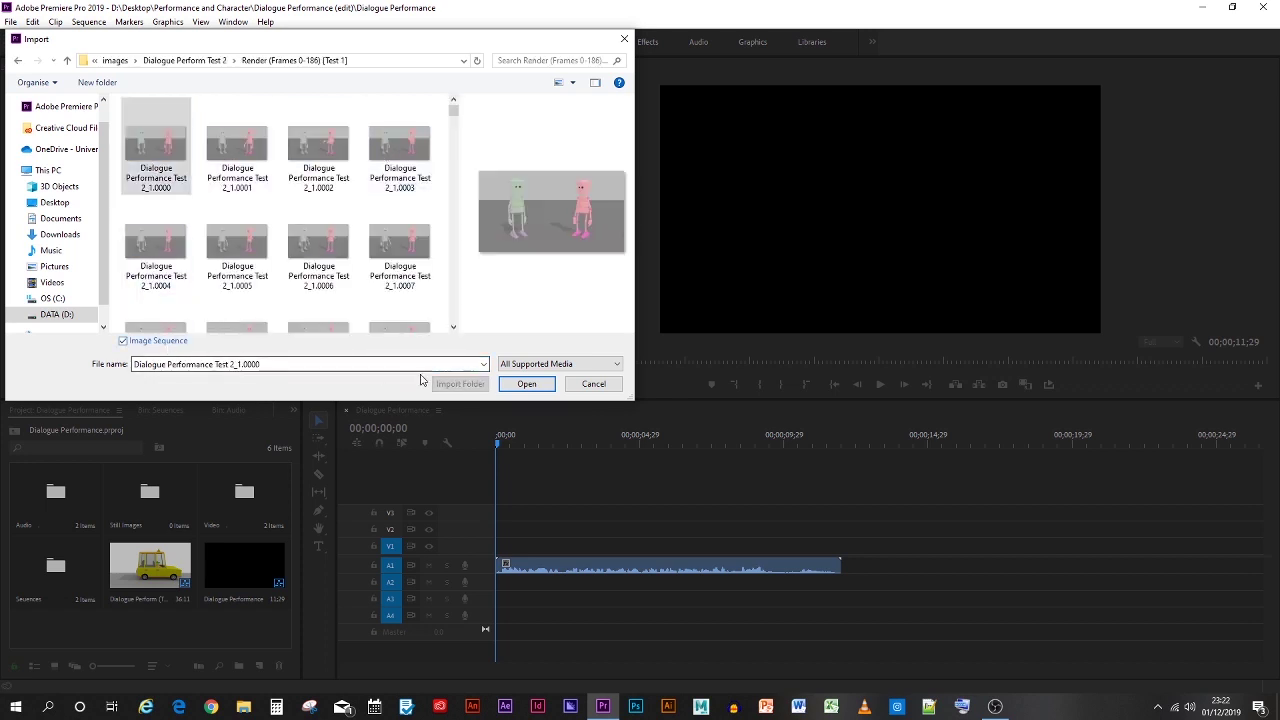
{"action": "left_click", "coordinate": [538, 385]}
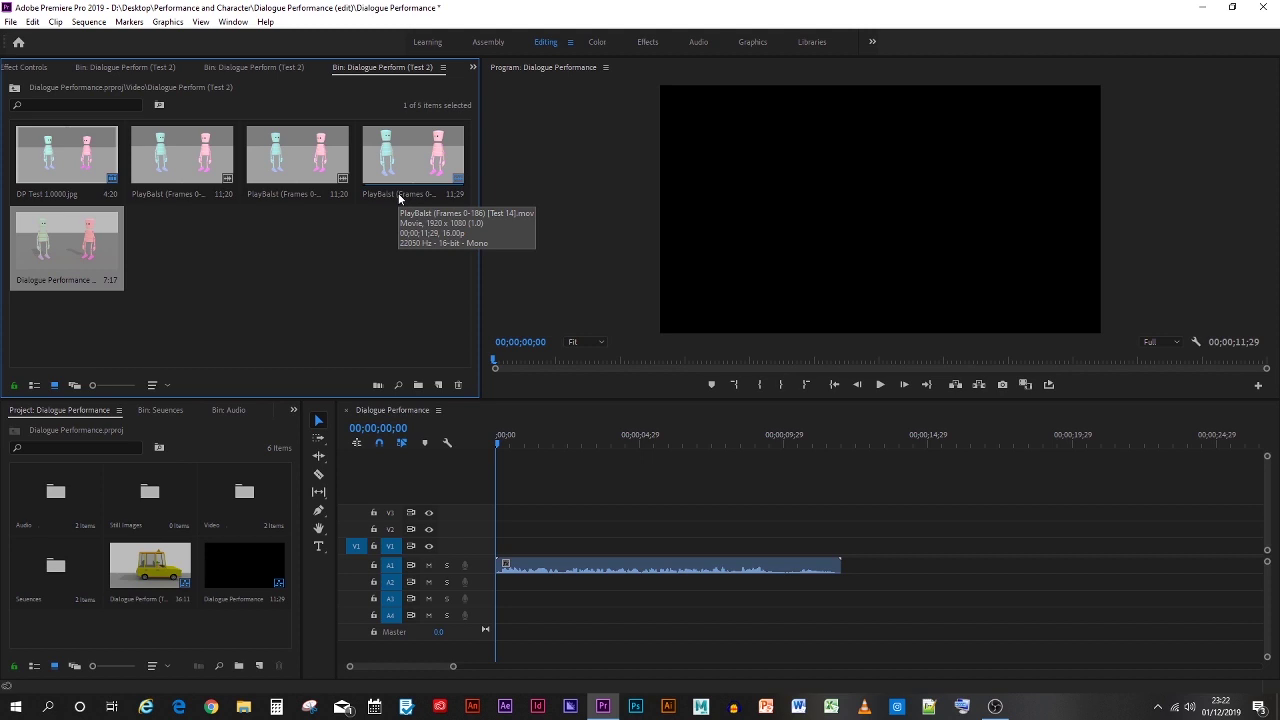
In File Explorer, browse drive D through Desktop, Performance and Character, Dialogue Performance and images to inspect the Dialogue Perform Test 2 folder.
{"action": "left_click", "coordinate": [243, 706]}
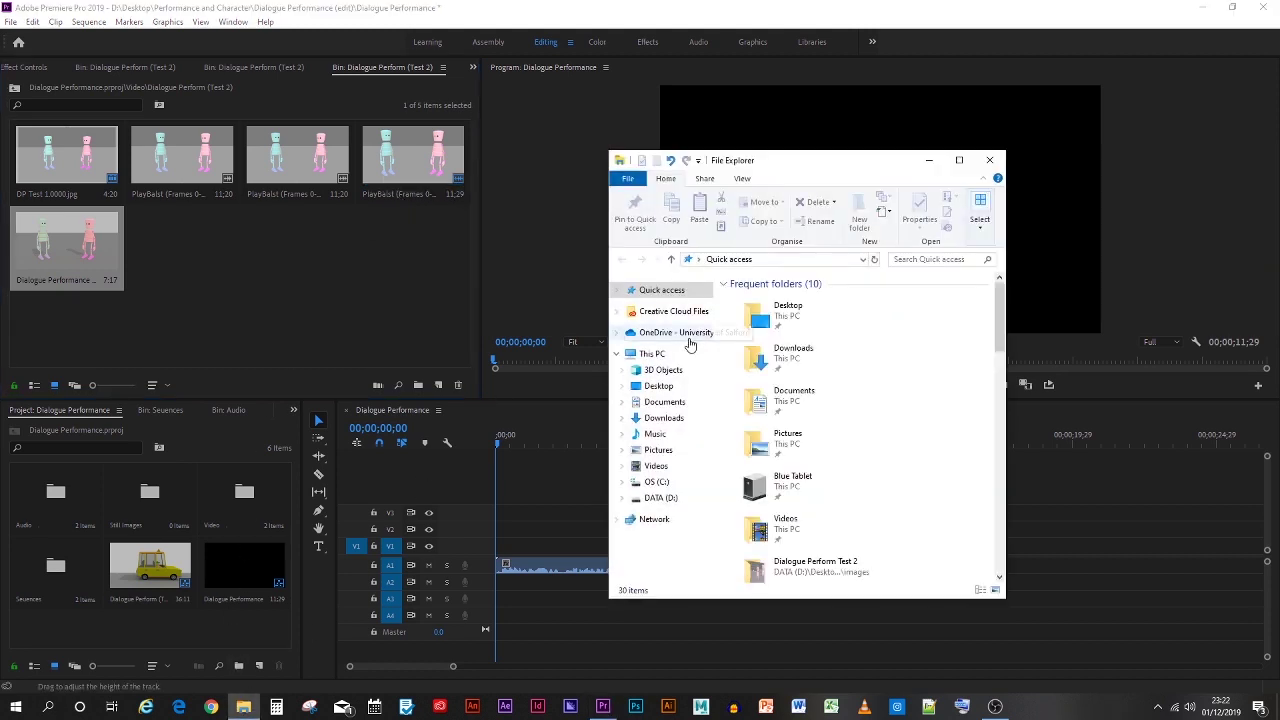
{"action": "left_click", "coordinate": [655, 497]}
{"action": "double_click", "coordinate": [845, 305]}
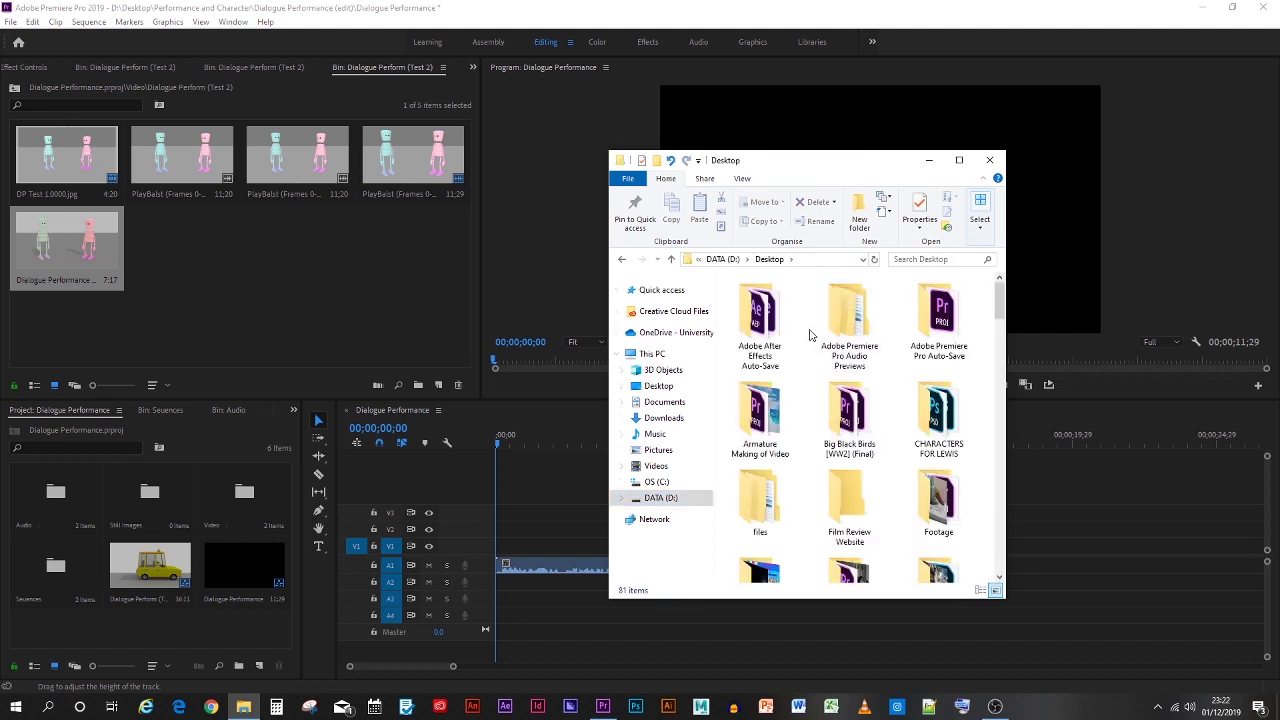
{"action": "scroll", "coordinate": [860, 390], "scroll_direction": "down", "scroll_amount": 4}
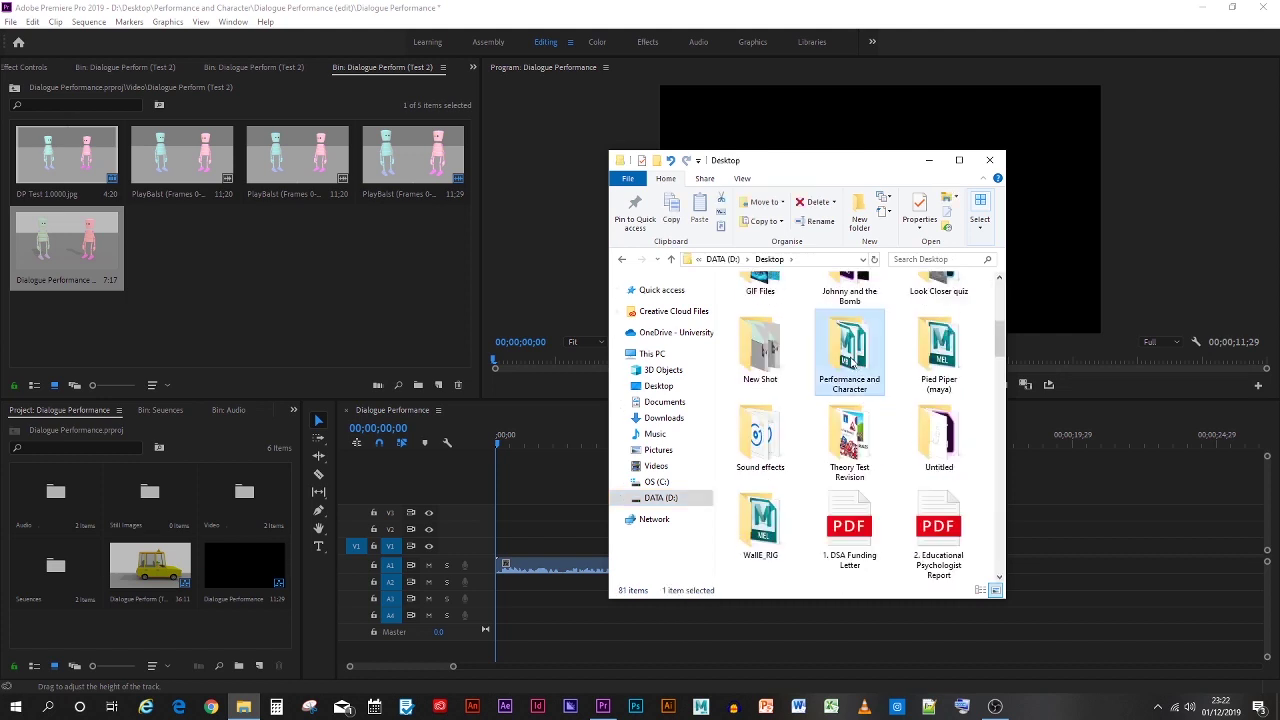
{"action": "double_click", "coordinate": [876, 390]}
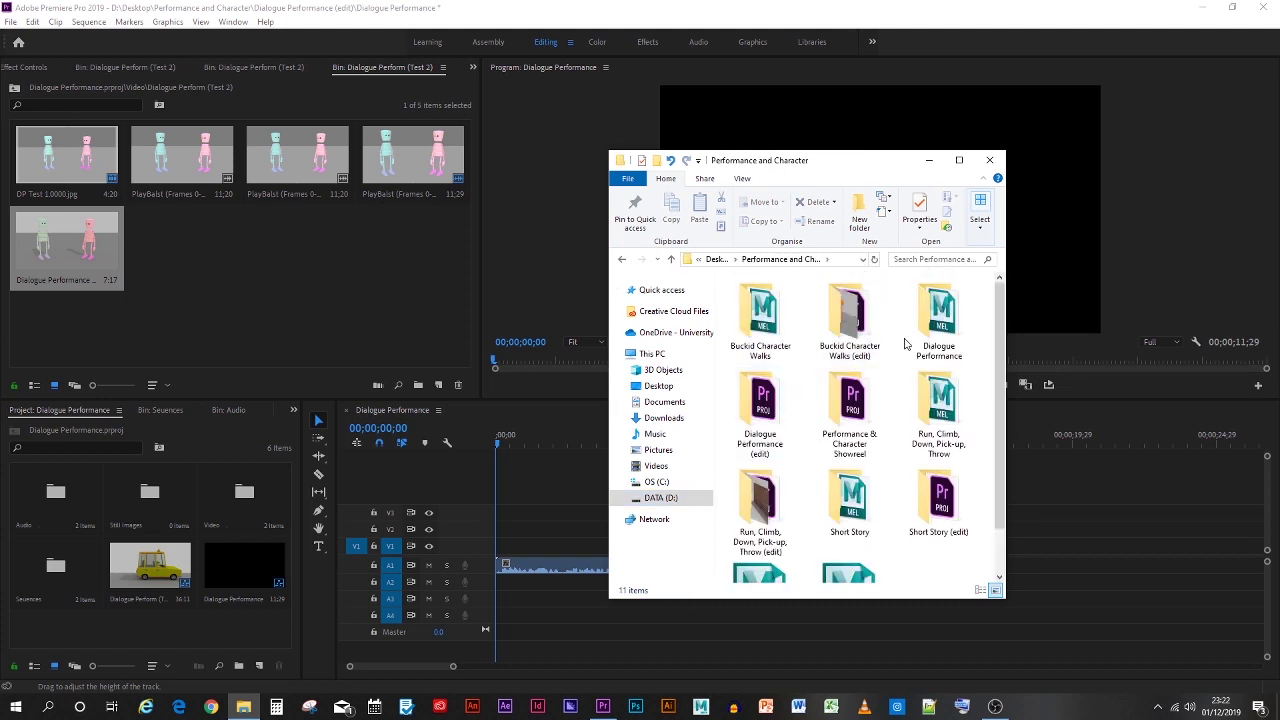
{"action": "double_click", "coordinate": [927, 320]}
{"action": "double_click", "coordinate": [770, 369]}
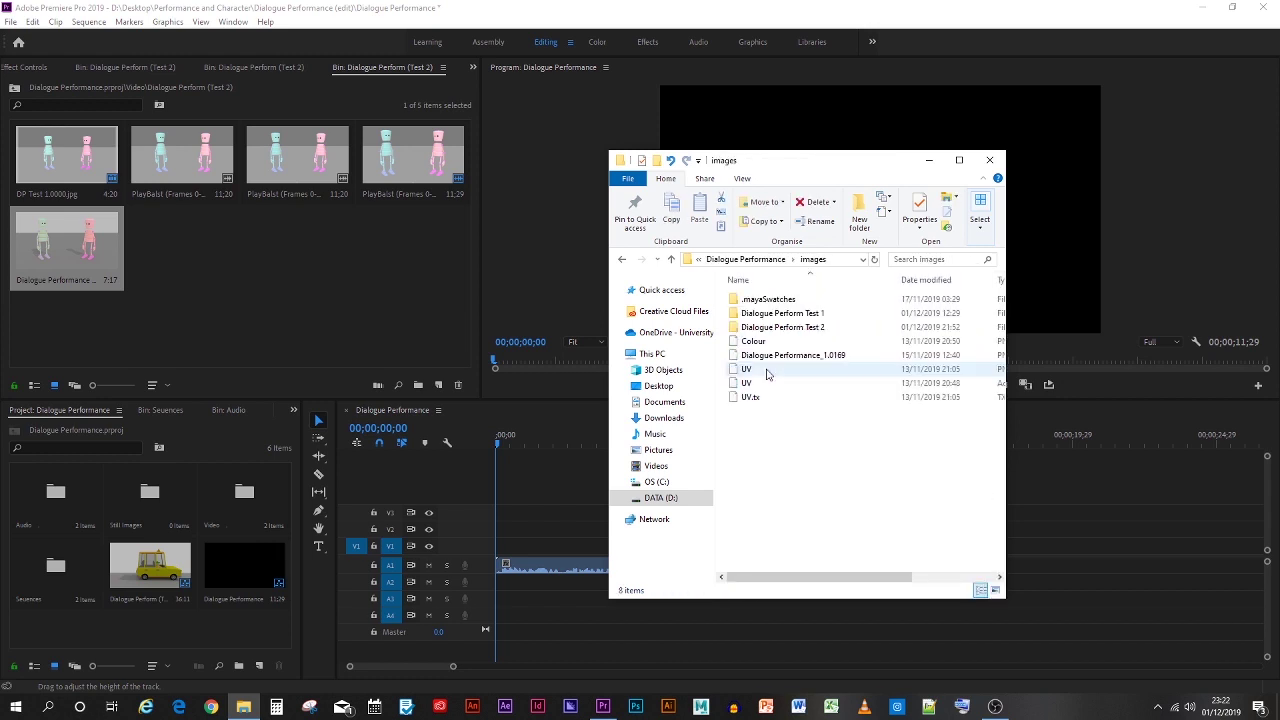
{"action": "double_click", "coordinate": [775, 328]}
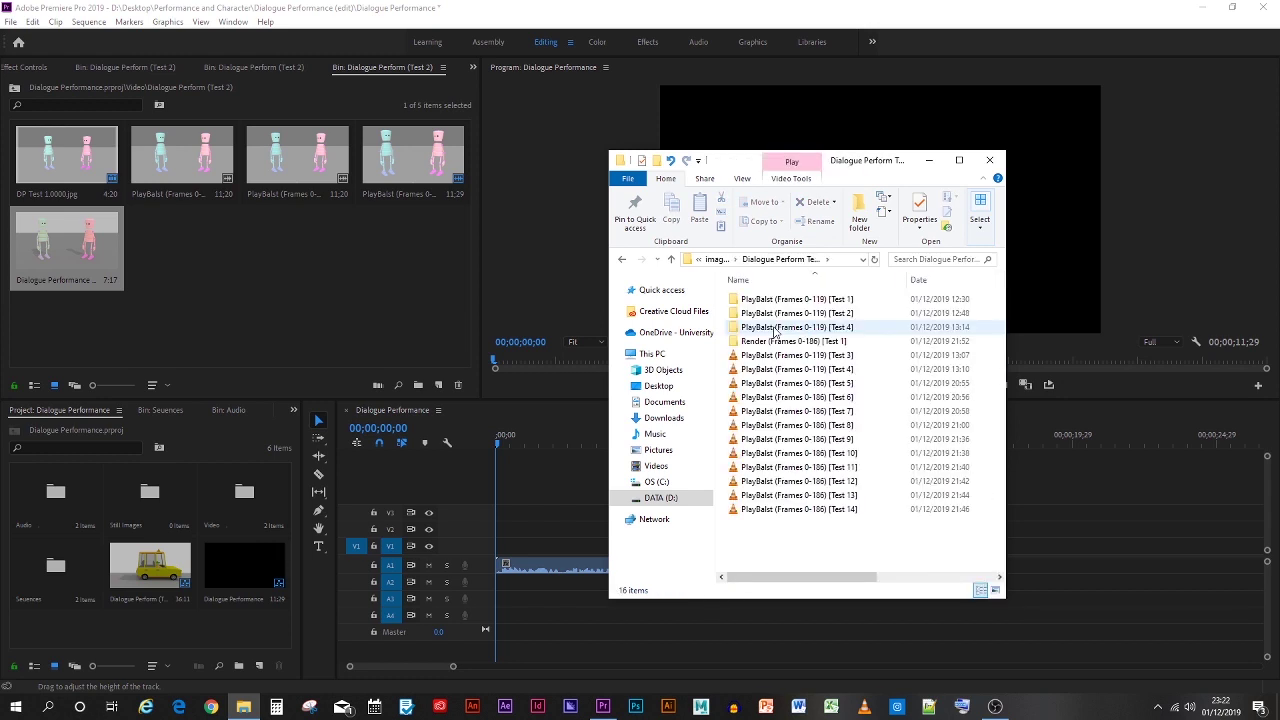
{"action": "left_click", "coordinate": [929, 160]}
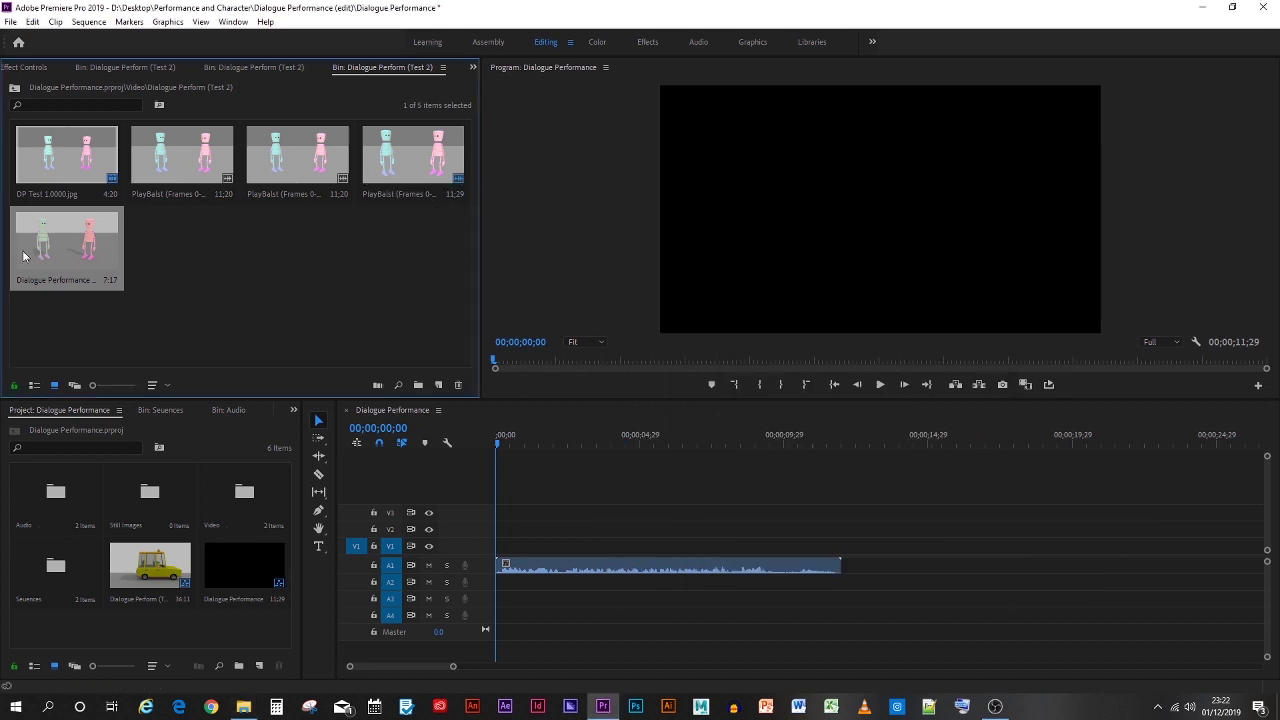
Place the imported image sequence on track V1 at the start of the timeline, preview its playback, and return to the beginning.
{"action": "left_click_drag", "start_coordinate": [27, 256], "coordinate": [500, 546]}
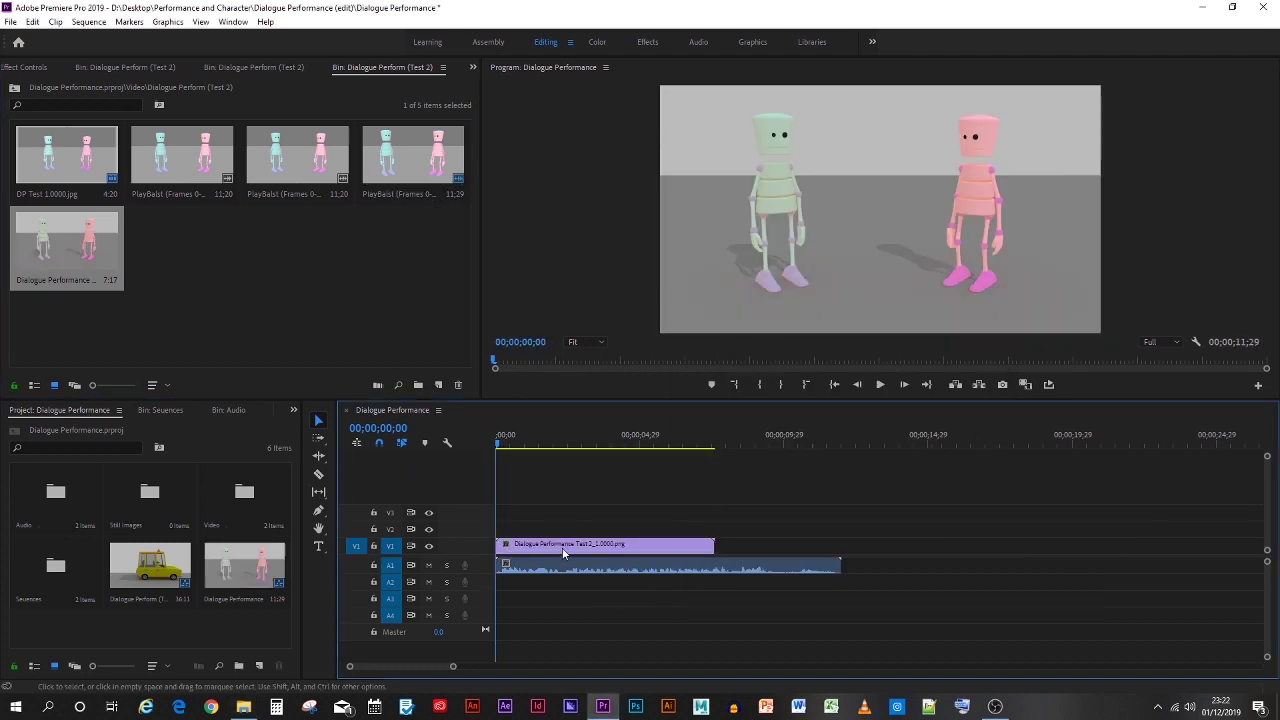
{"action": "left_click", "coordinate": [880, 384]}
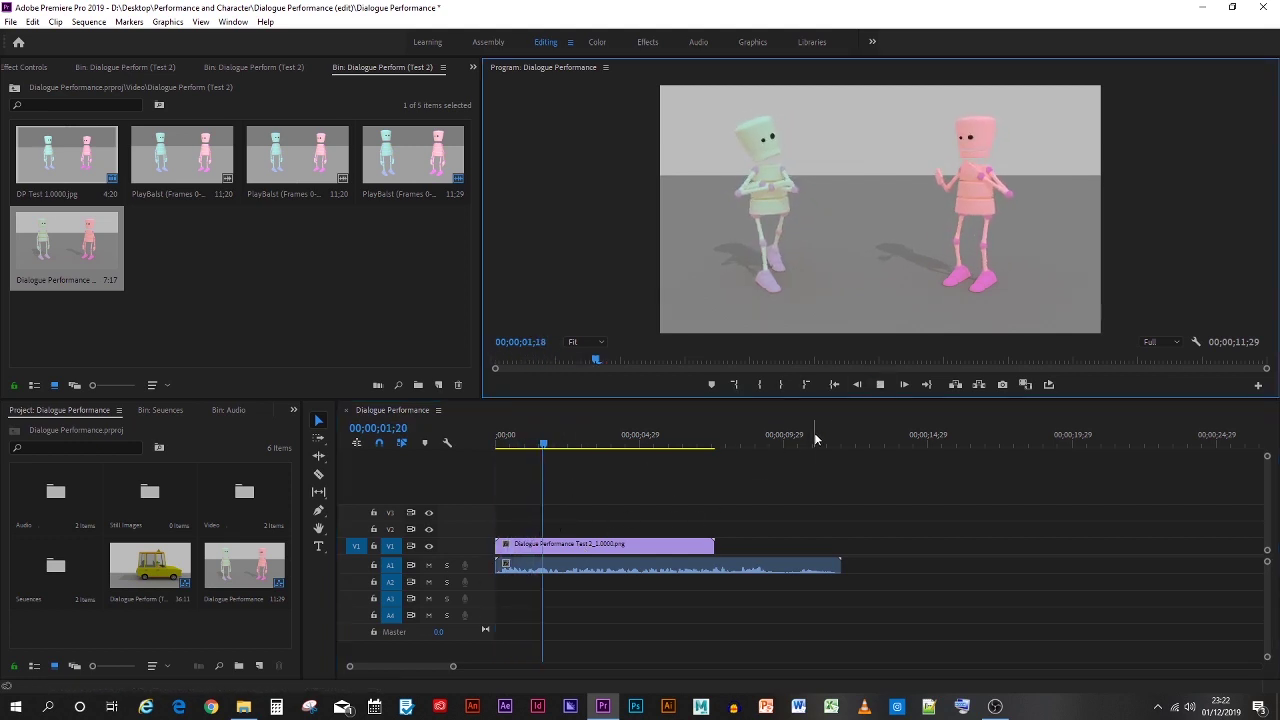
{"action": "left_click", "coordinate": [879, 385]}
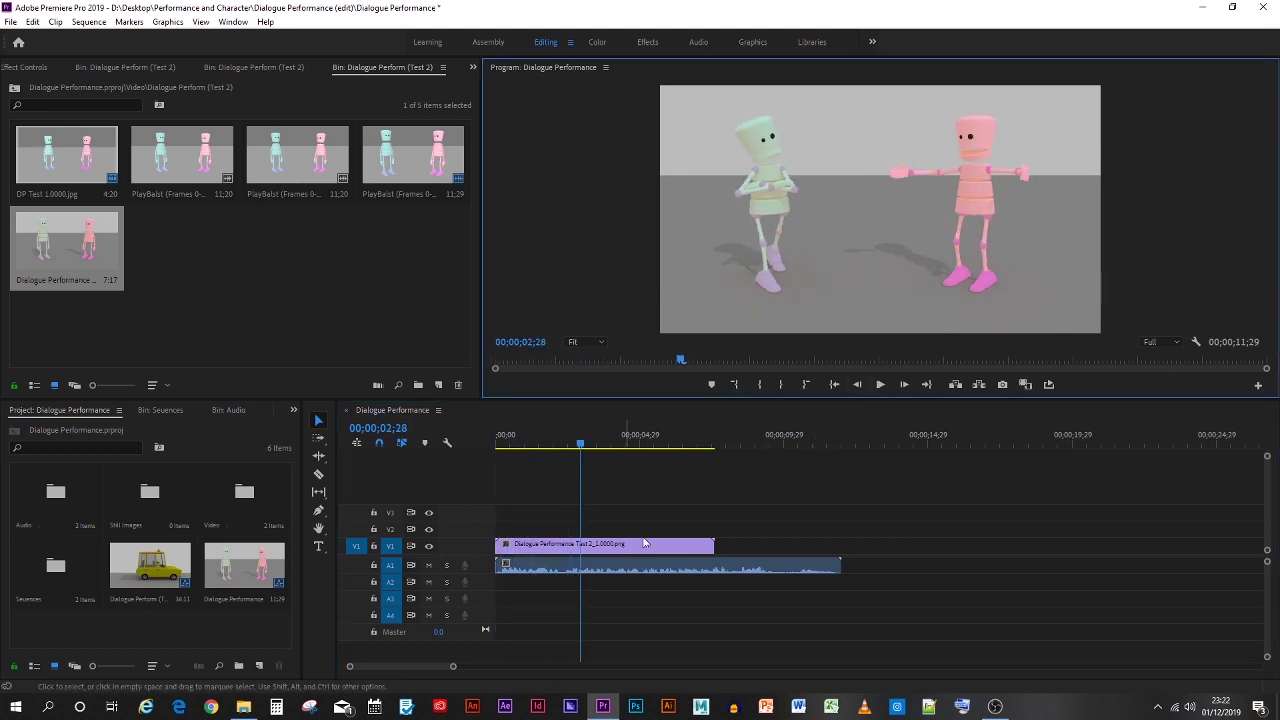
{"action": "left_click_drag", "start_coordinate": [583, 443], "coordinate": [458, 450]}
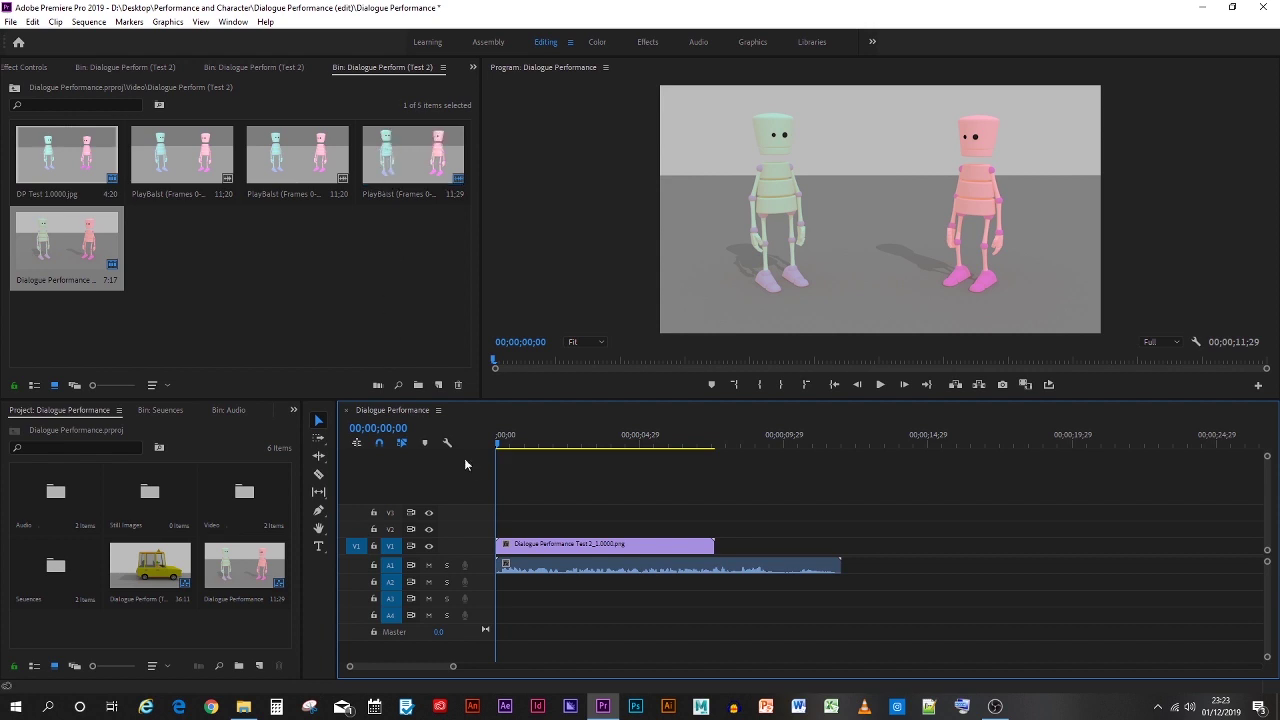
Move the playhead to the end of the sequence and set the V1 image-sequence clip's duration to 00;00;12;10.
{"action": "left_click", "coordinate": [567, 546]}
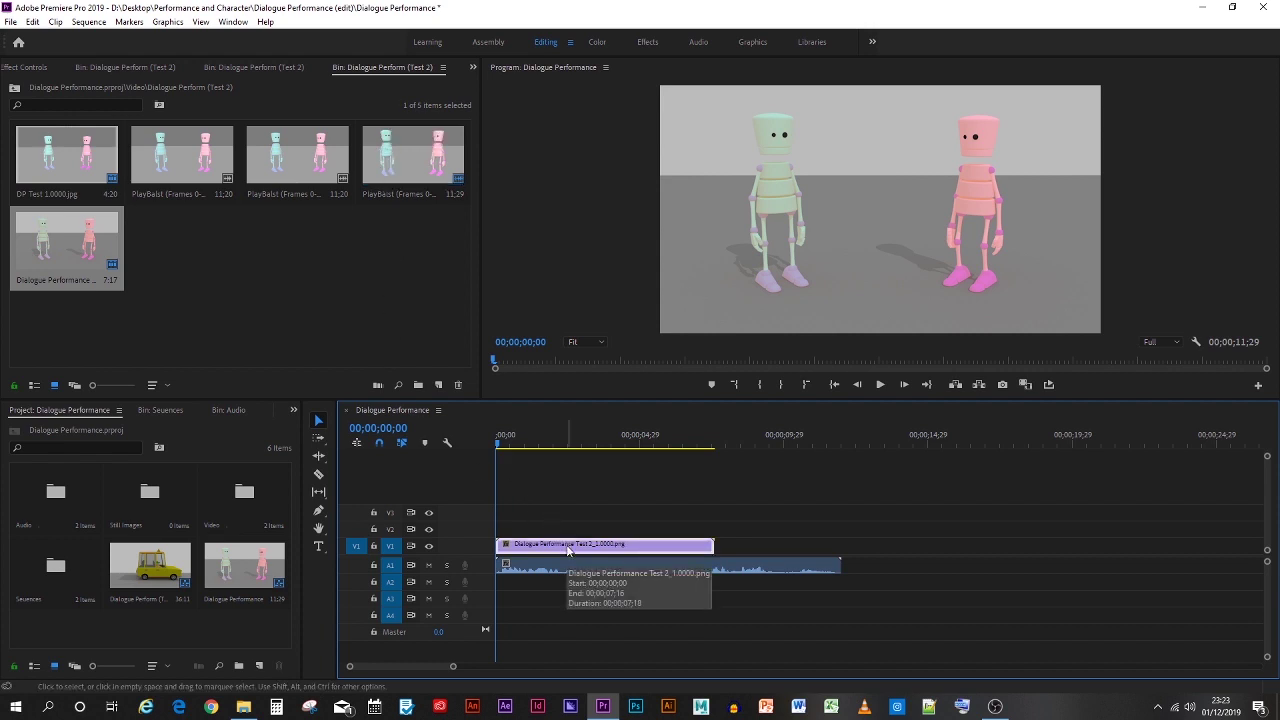
{"action": "left_click", "coordinate": [927, 385]}
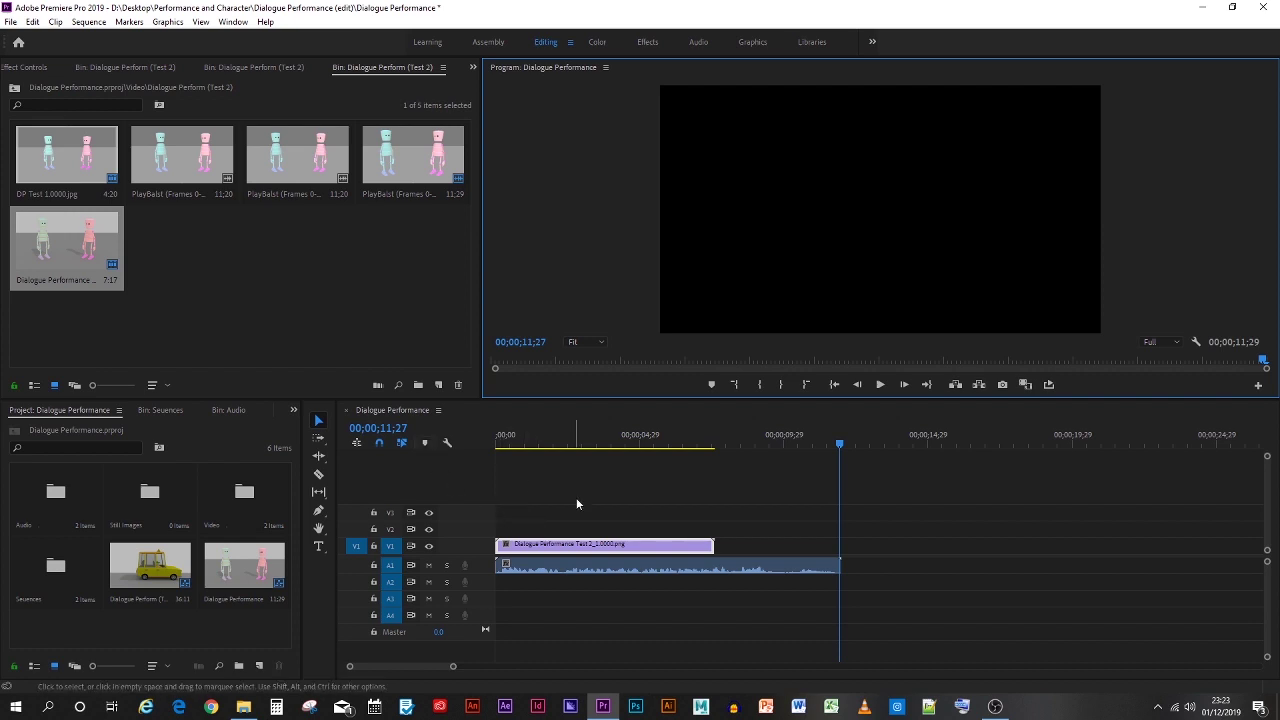
{"action": "right_click", "coordinate": [582, 546]}
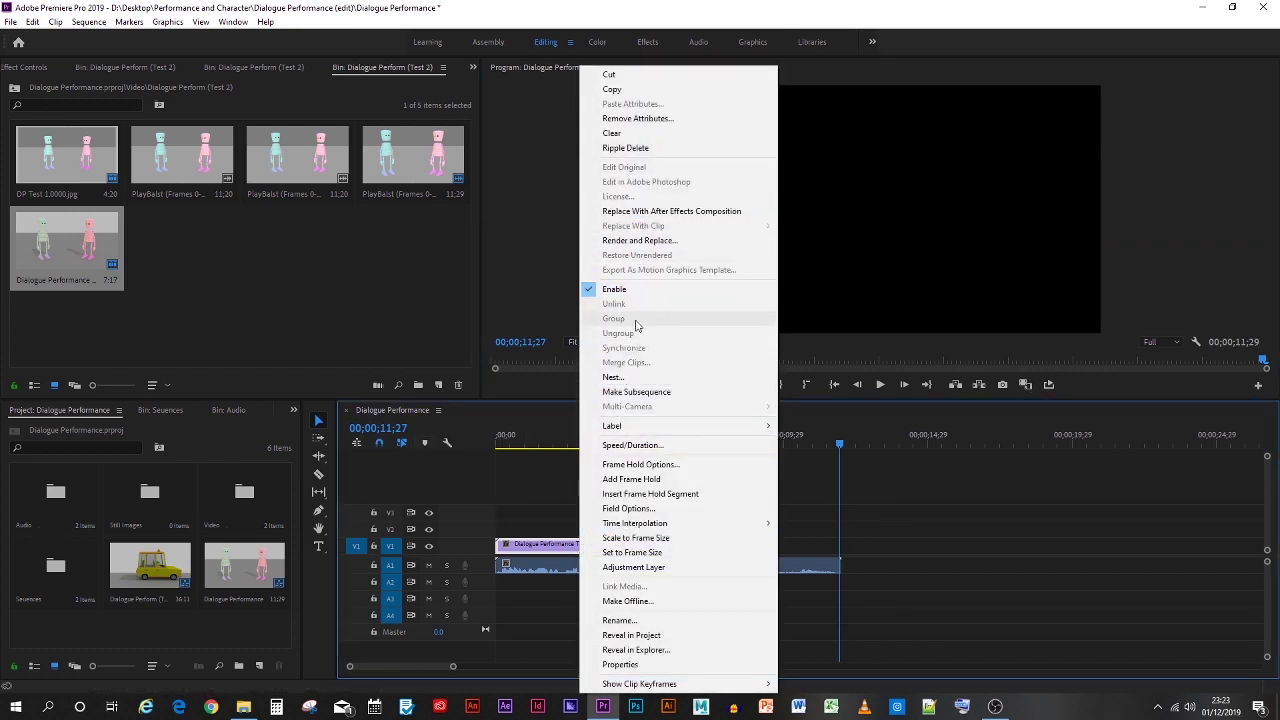
{"action": "left_click", "coordinate": [636, 446]}
{"action": "key", "text": "Tab"}
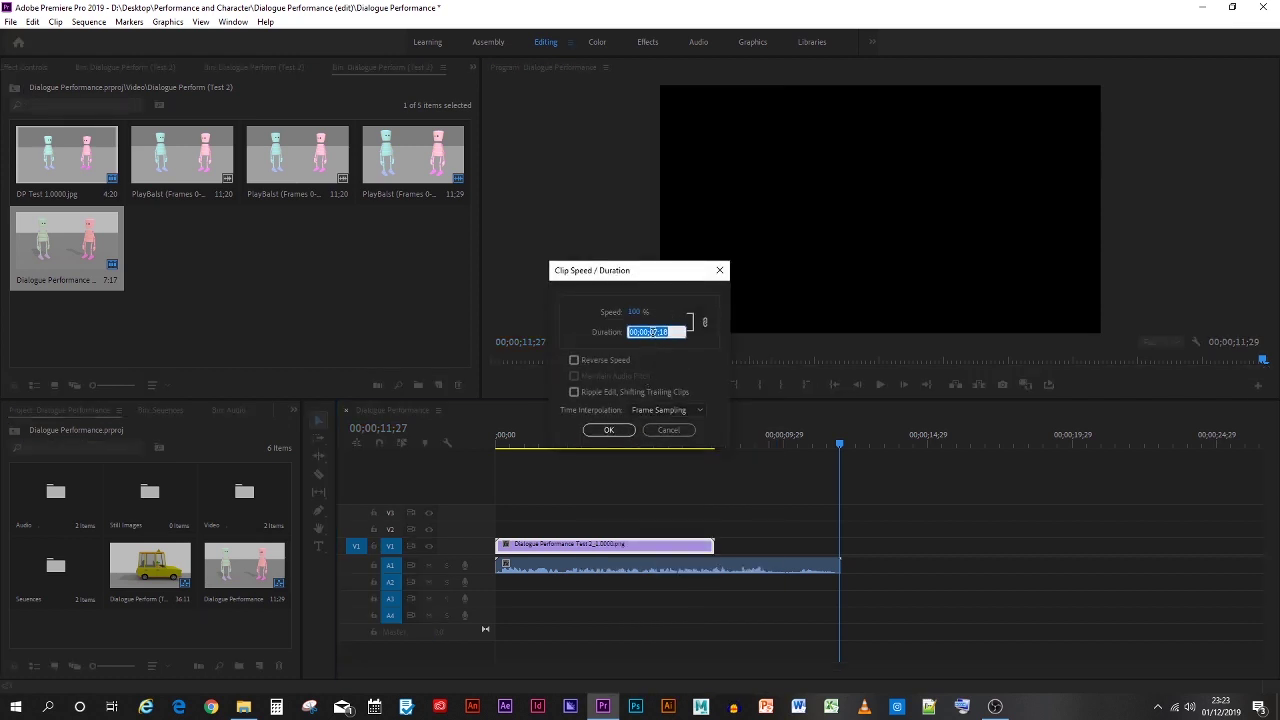
{"action": "left_click", "coordinate": [651, 332]}
{"action": "key", "text": "Delete"}
{"action": "key", "text": "BackSpace"}
{"action": "type", "text": "11;2"}
{"action": "key", "text": "Return"}
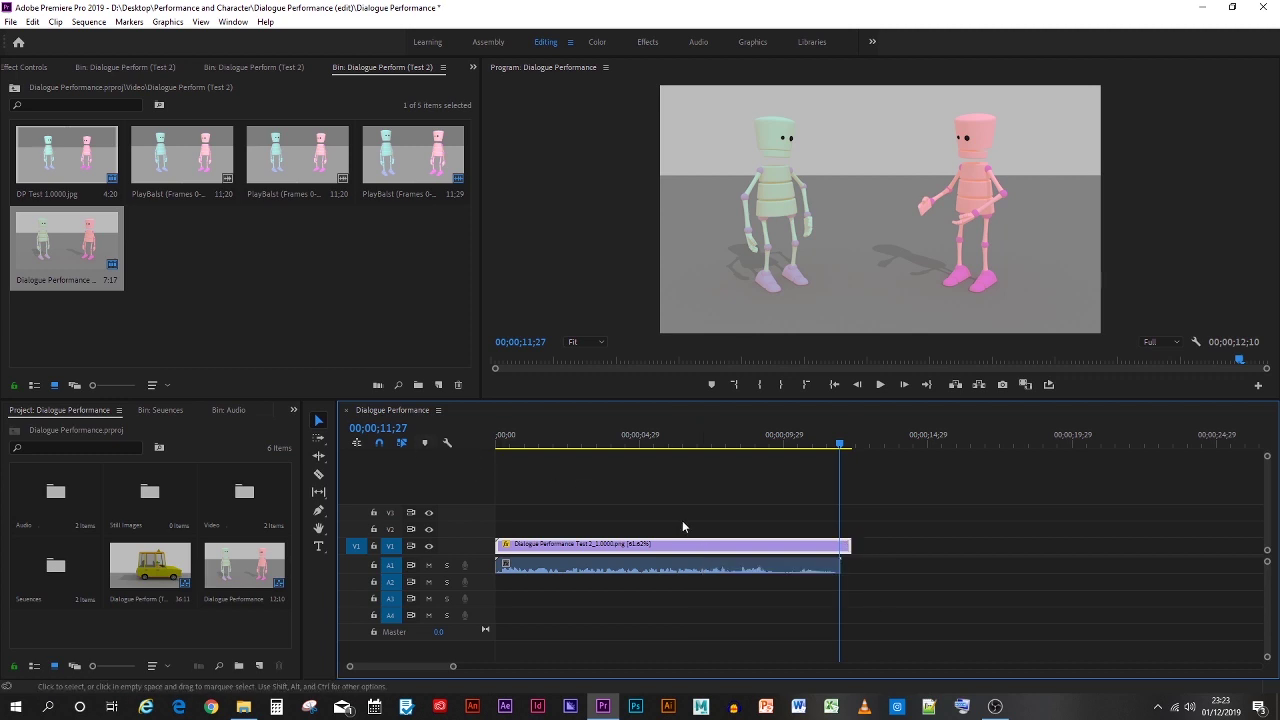
{"action": "right_click", "coordinate": [755, 551]}
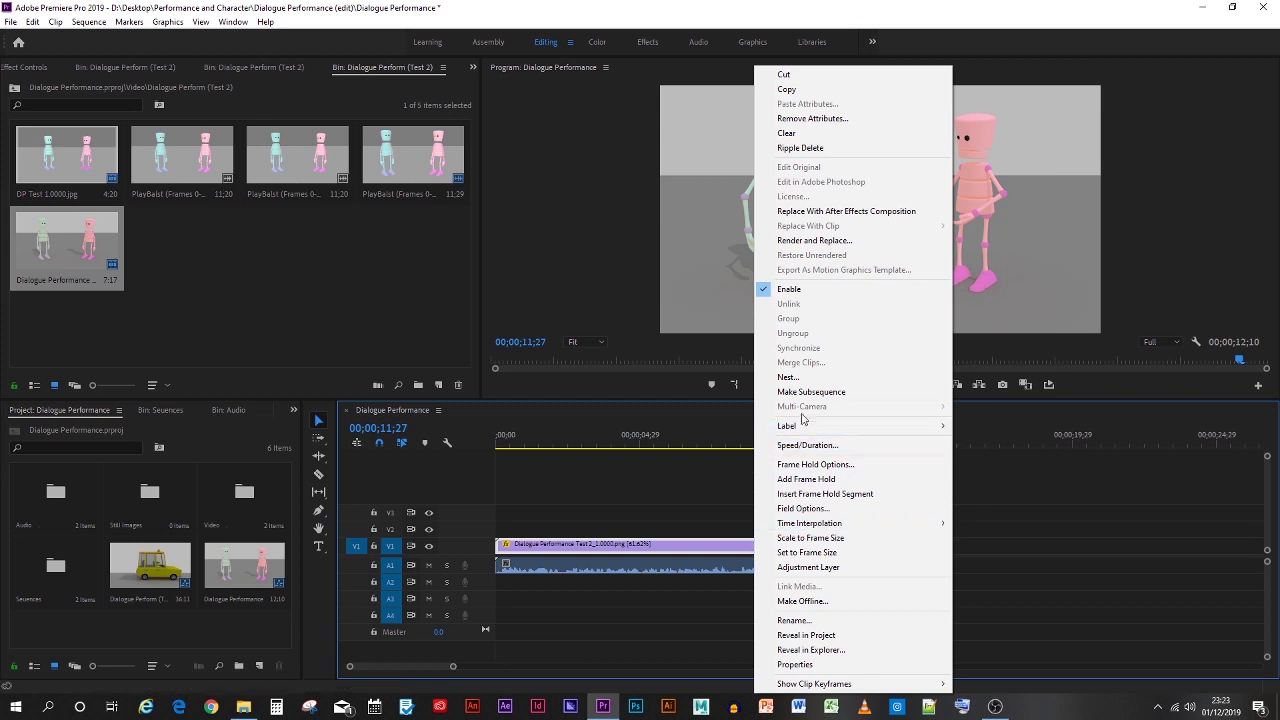
{"action": "left_click", "coordinate": [805, 443]}
{"action": "key", "text": "Tab"}
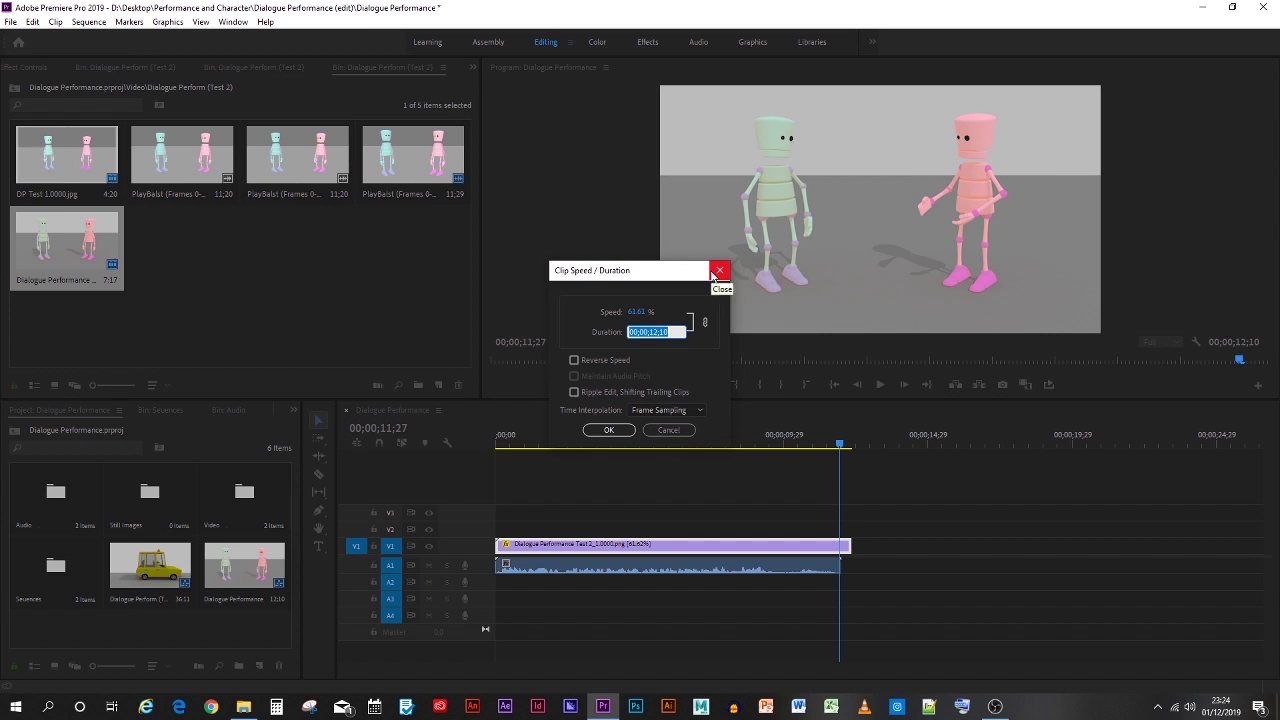
{"action": "left_click", "coordinate": [719, 270]}
Set the V1 image-sequence clip's duration to 00;00;12;07.
{"action": "right_click", "coordinate": [765, 545]}
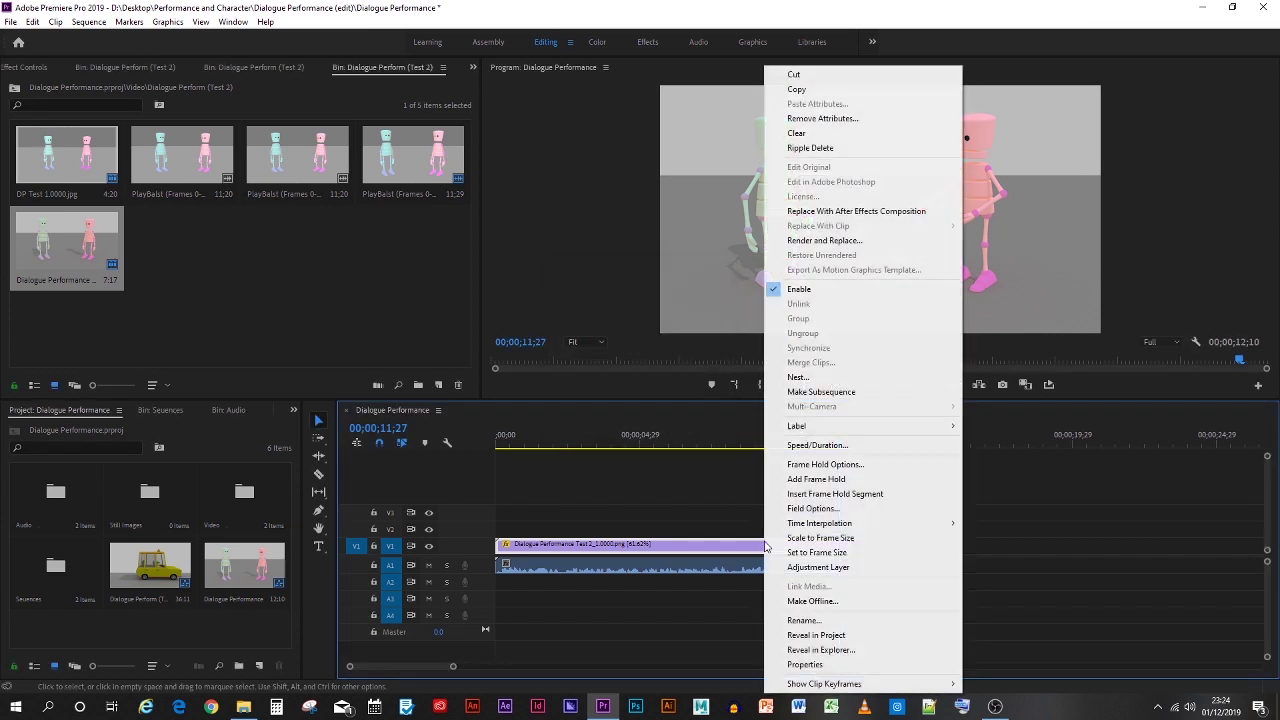
{"action": "left_click", "coordinate": [816, 445]}
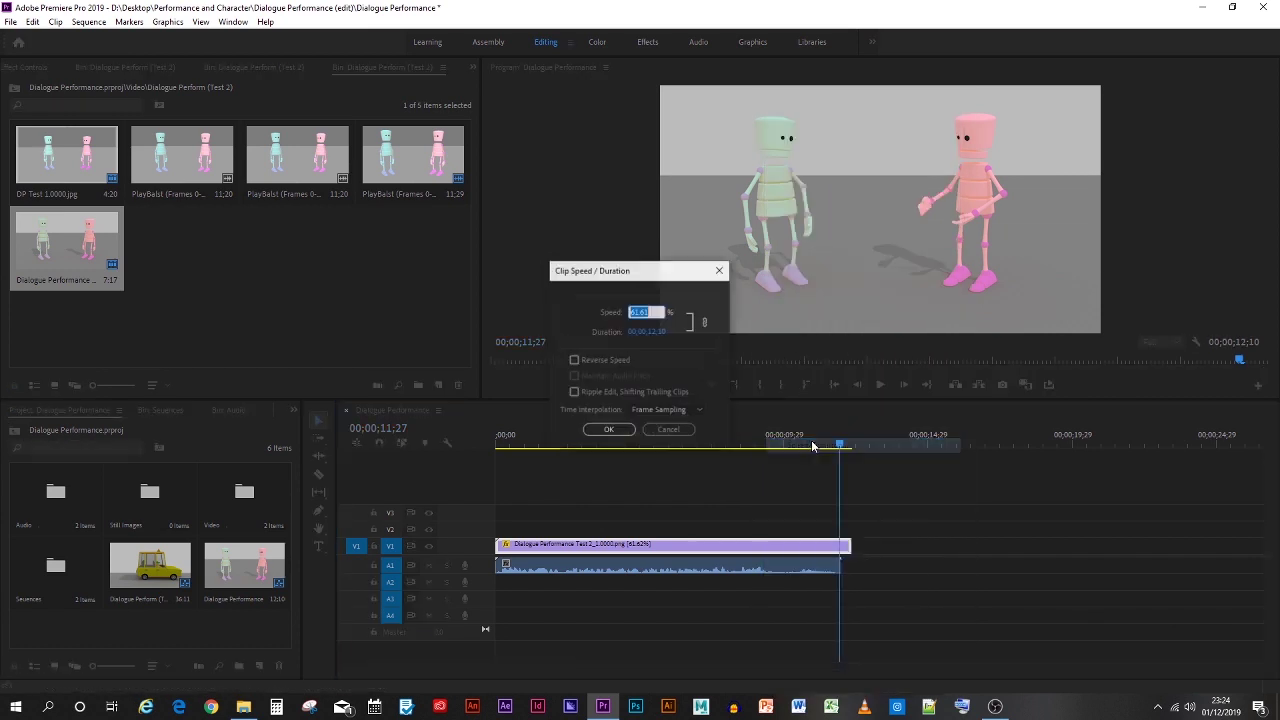
{"action": "left_click", "coordinate": [652, 331]}
{"action": "left_click", "coordinate": [652, 331]}
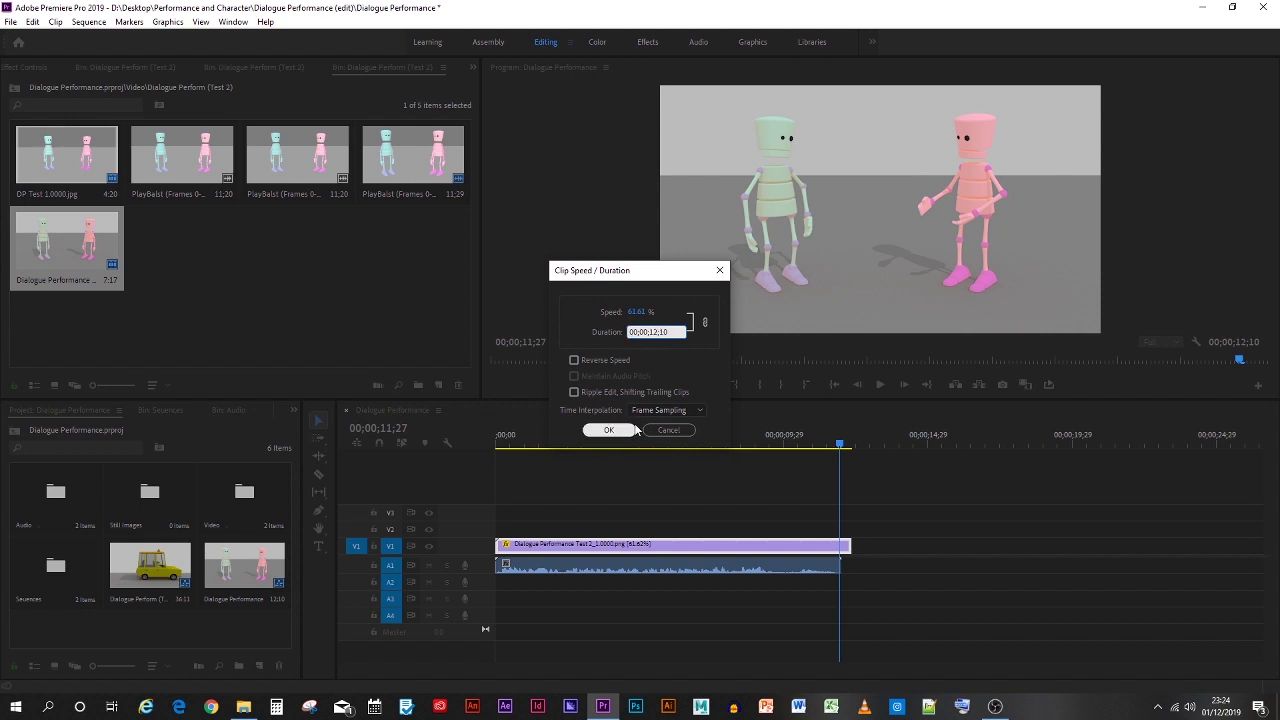
{"action": "type", "text": "1"}
{"action": "key", "text": "BackSpace"}
{"action": "type", "text": "25"}
{"action": "left_click", "coordinate": [632, 429]}
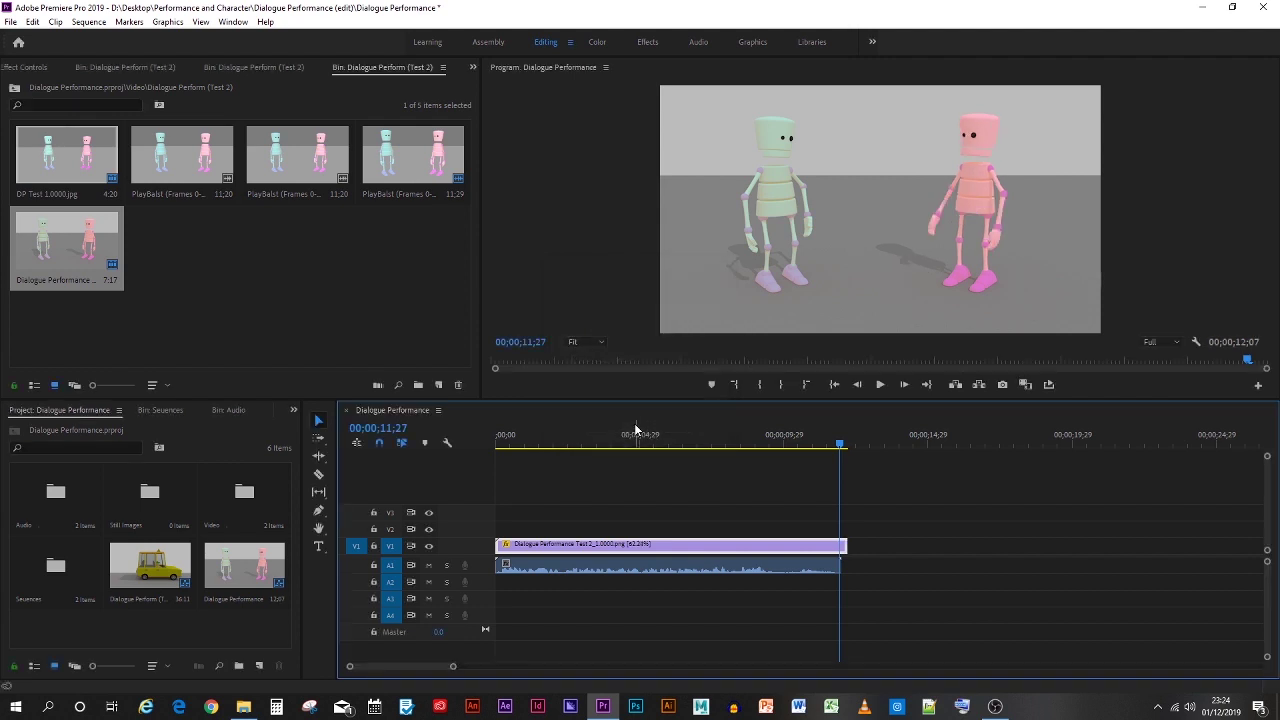
Shorten the V1 image-sequence clip's duration to about 11 seconds through its speed and duration settings.
{"action": "right_click", "coordinate": [716, 546]}
{"action": "left_click", "coordinate": [762, 446]}
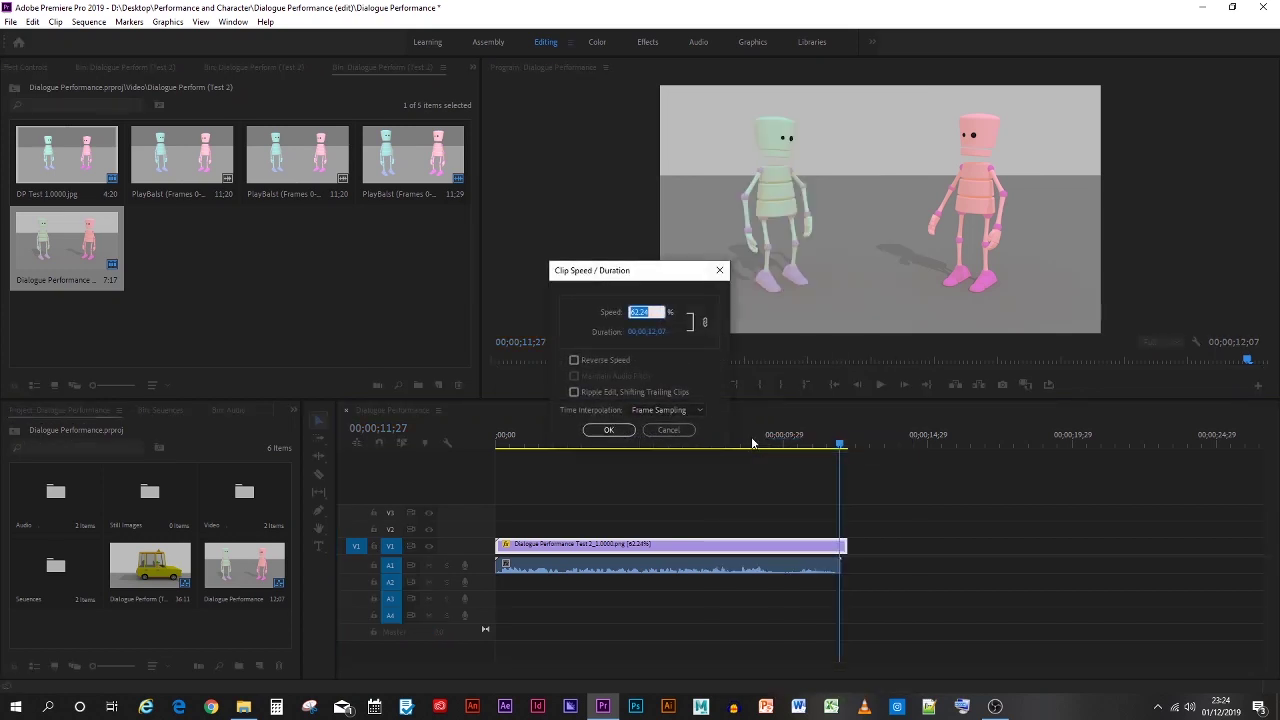
{"action": "left_click", "coordinate": [655, 333]}
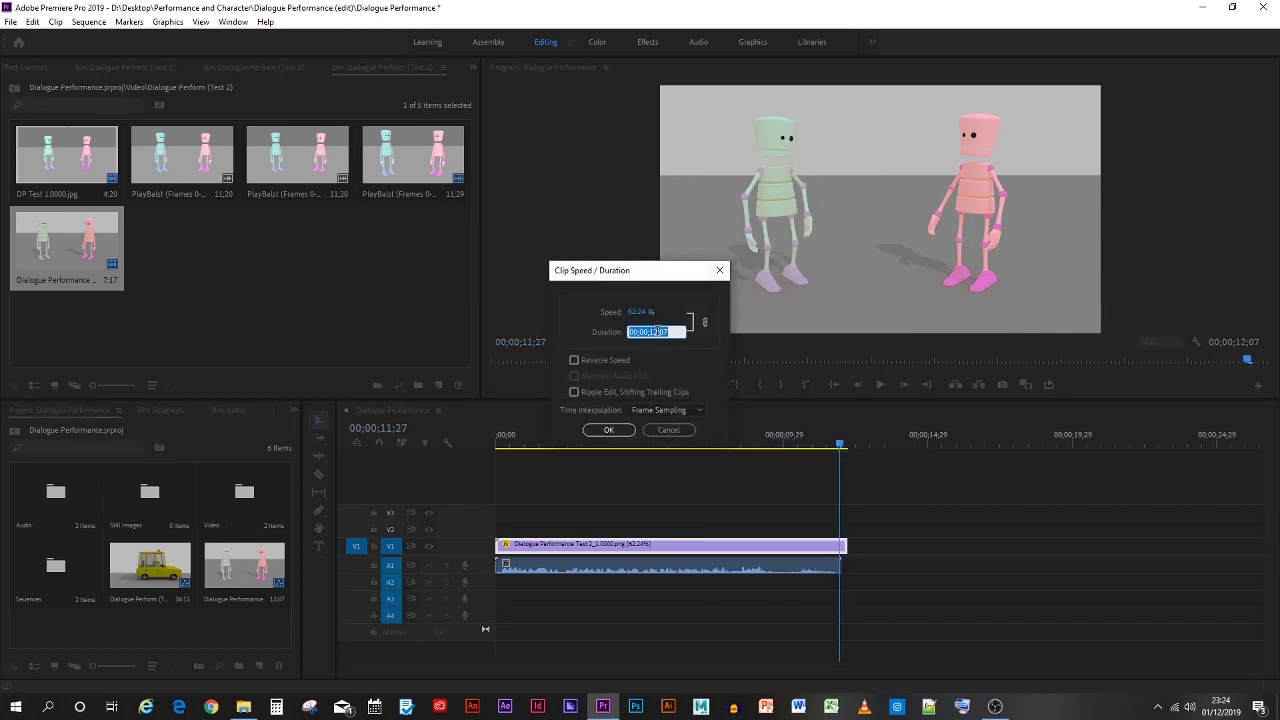
{"action": "key", "text": "BackSpace"}
{"action": "key", "text": "BackSpace"}
{"action": "key", "text": "BackSpace"}
{"action": "type", "text": "11;"}
{"action": "key", "text": "Return"}
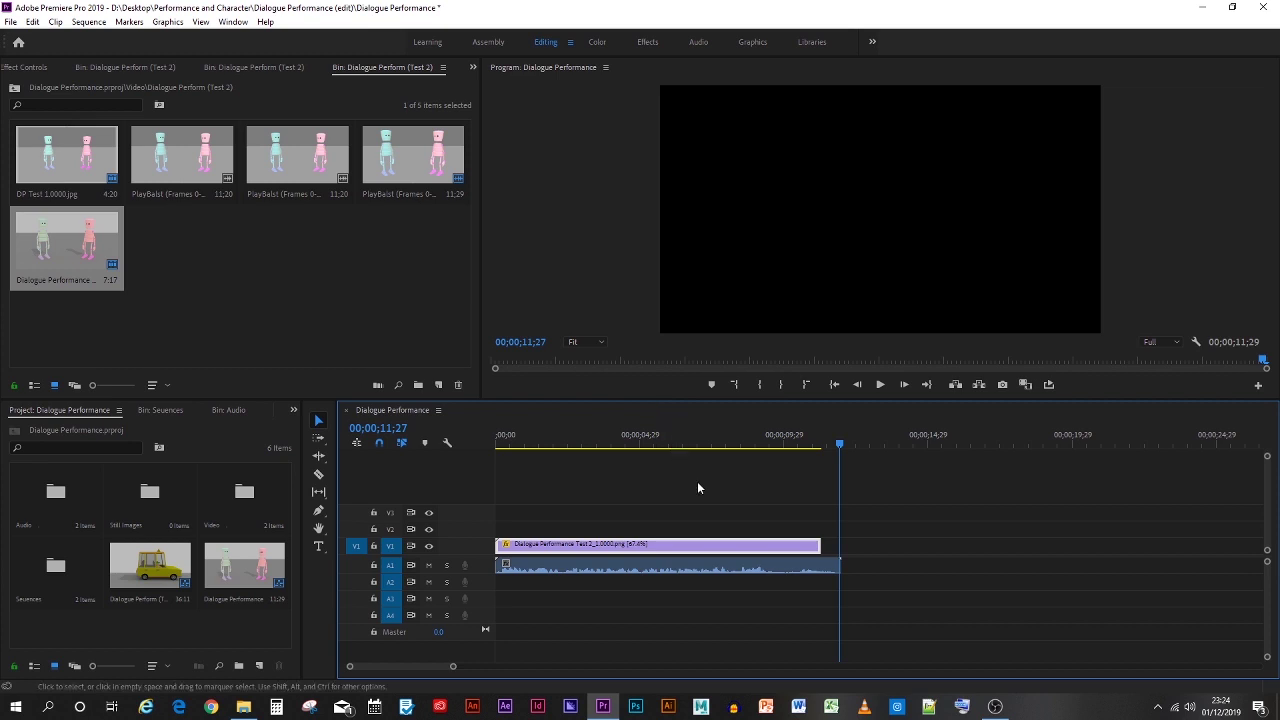
Set the V1 image-sequence clip's duration to 00;00;12;03.
{"action": "right_click", "coordinate": [761, 553]}
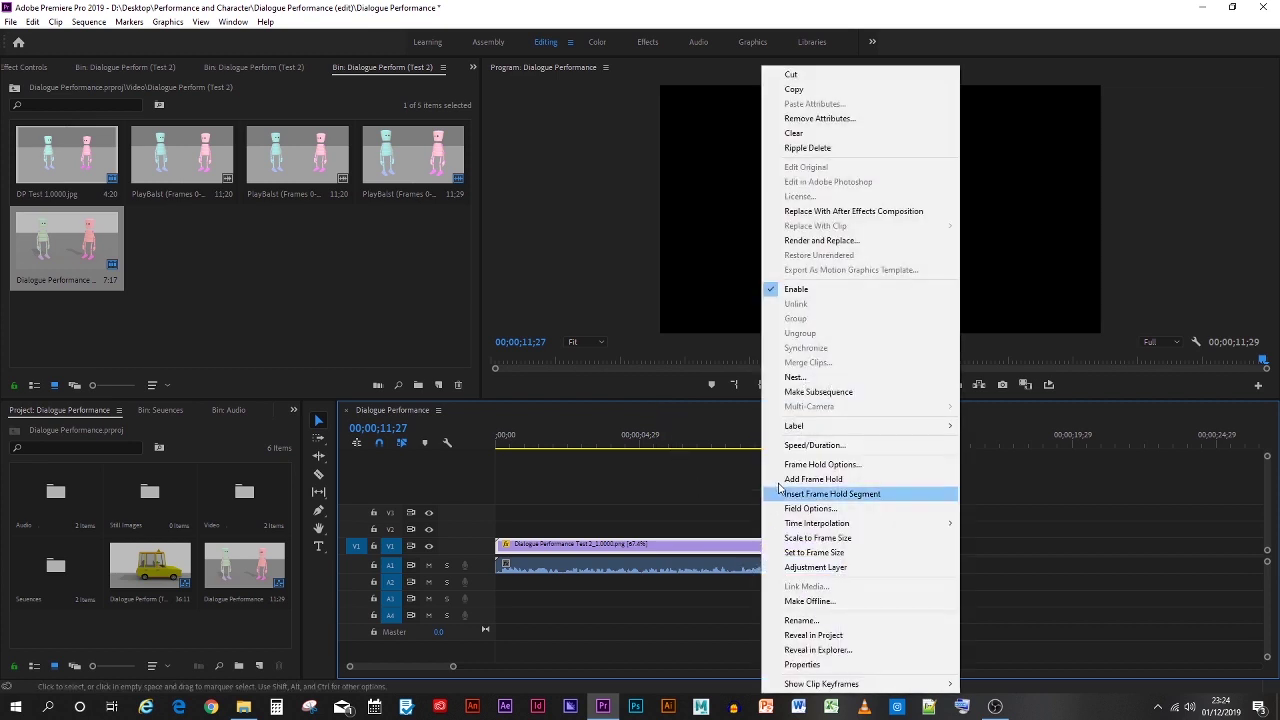
{"action": "left_click", "coordinate": [816, 446]}
{"action": "left_click", "coordinate": [653, 340]}
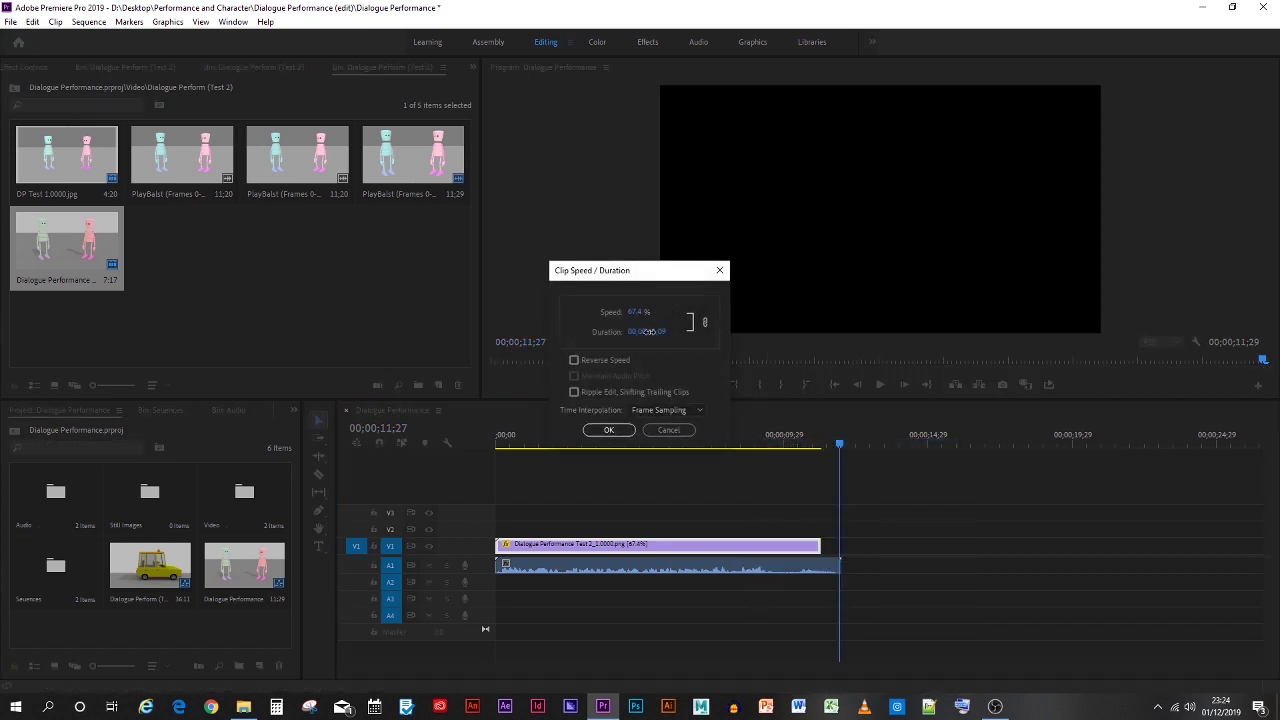
{"action": "left_click", "coordinate": [656, 332]}
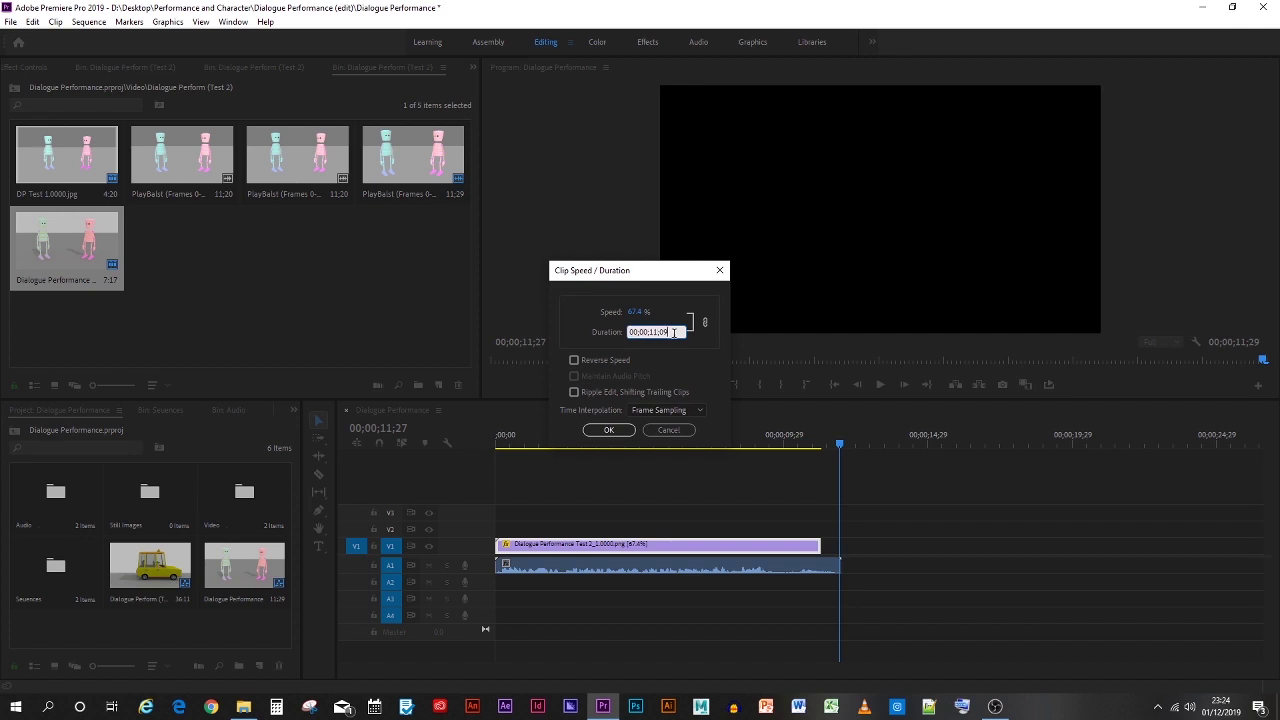
{"action": "key", "text": "BackSpace"}
{"action": "type", "text": "2"}
{"action": "key", "text": "Return"}
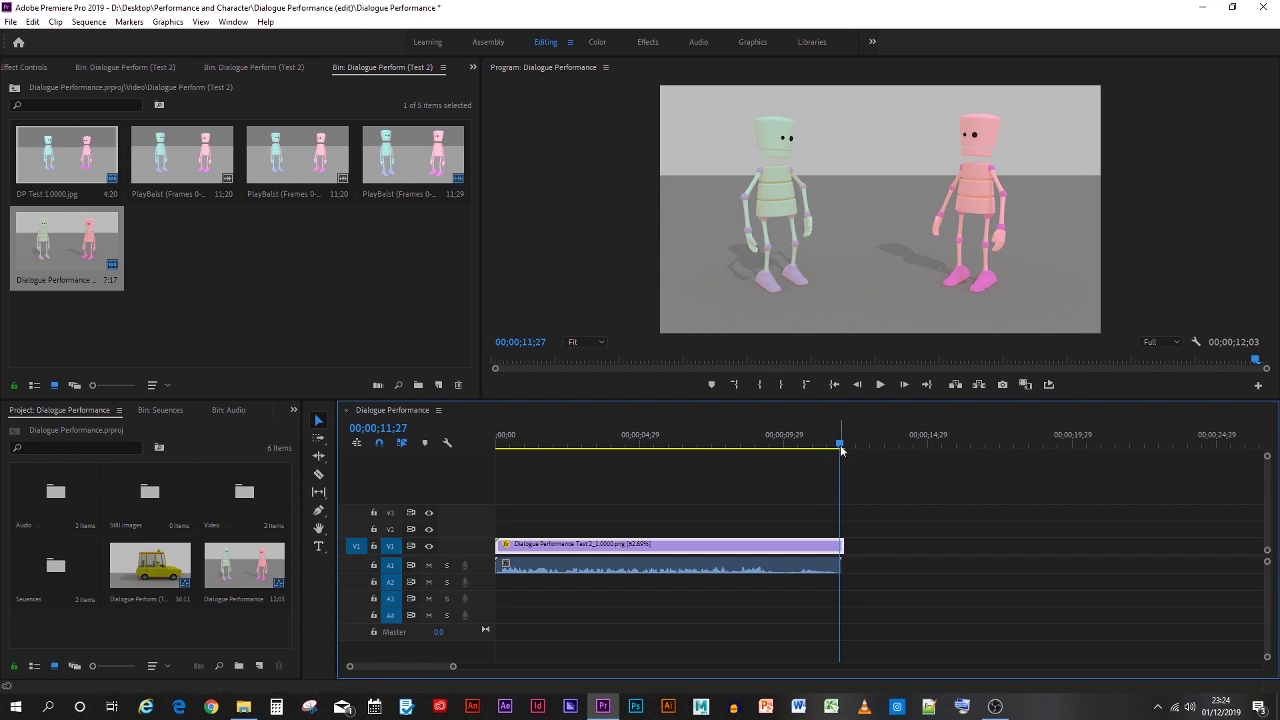
Set the V1 image-sequence clip's duration to 00;00;12;01.
{"action": "right_click", "coordinate": [817, 545]}
{"action": "left_click", "coordinate": [871, 446]}
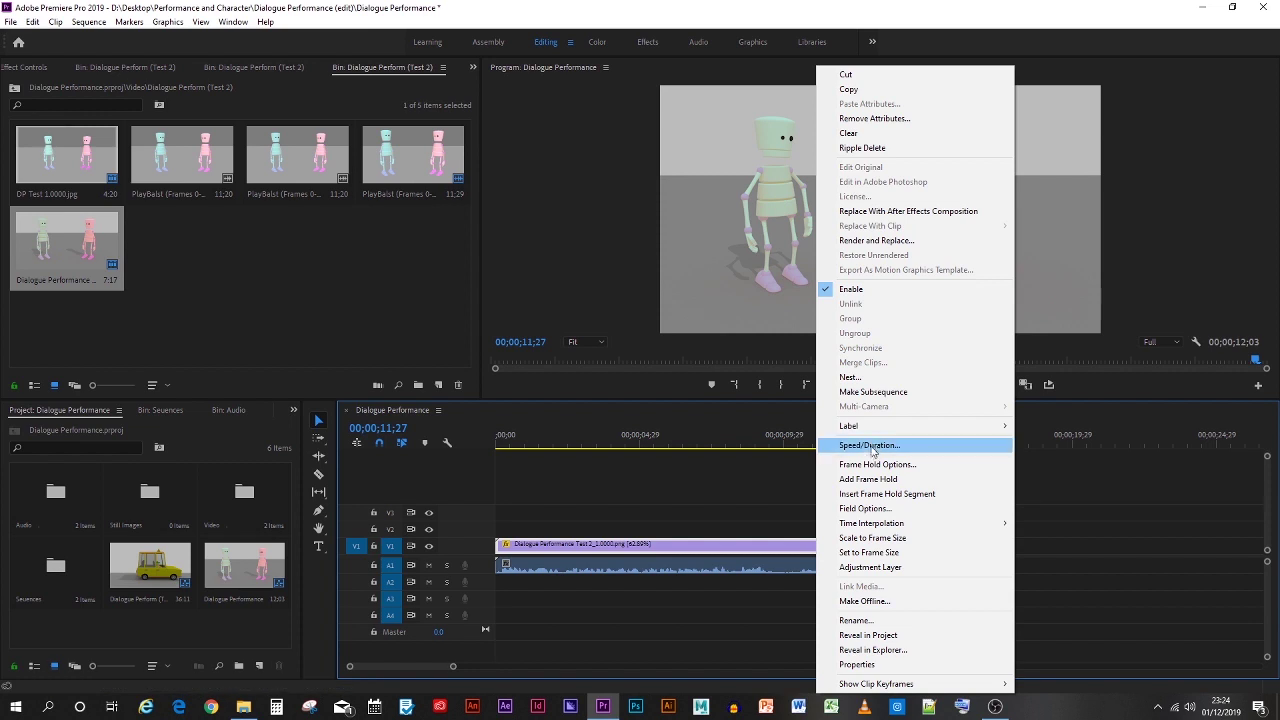
{"action": "key", "text": "Tab"}
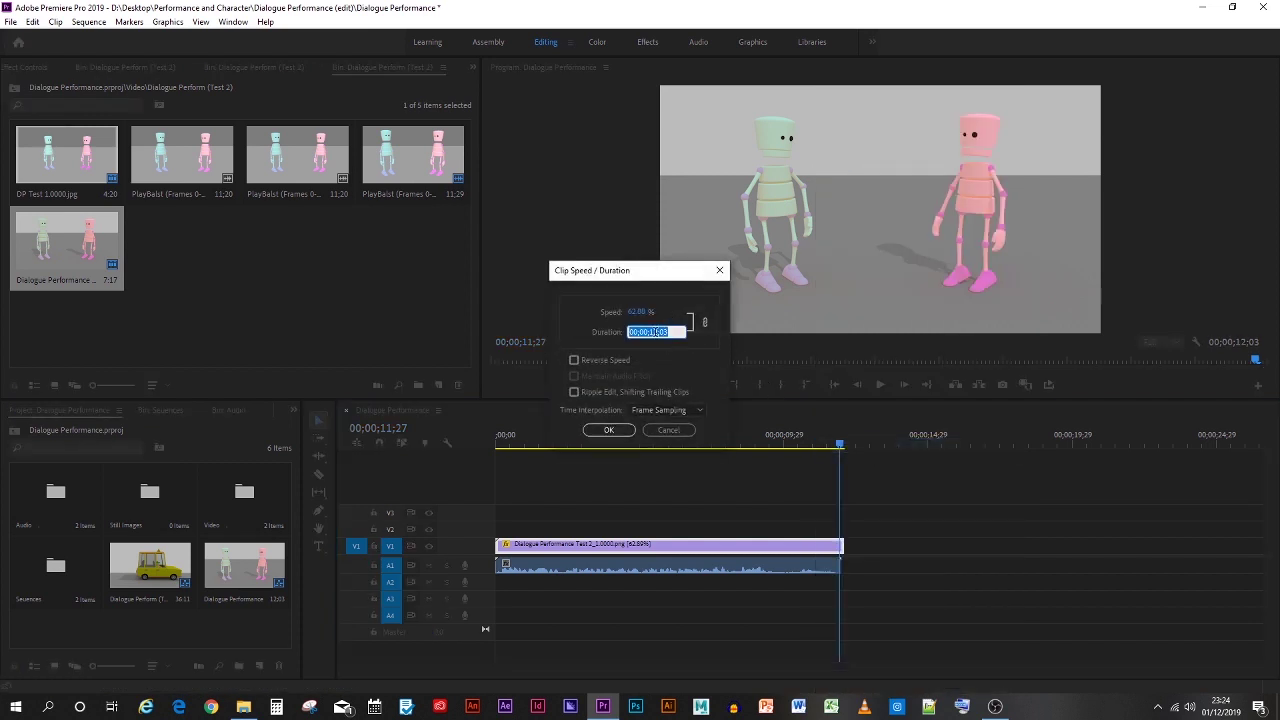
{"action": "left_click", "coordinate": [658, 333]}
{"action": "type", "text": "18"}
{"action": "key", "text": "Return"}
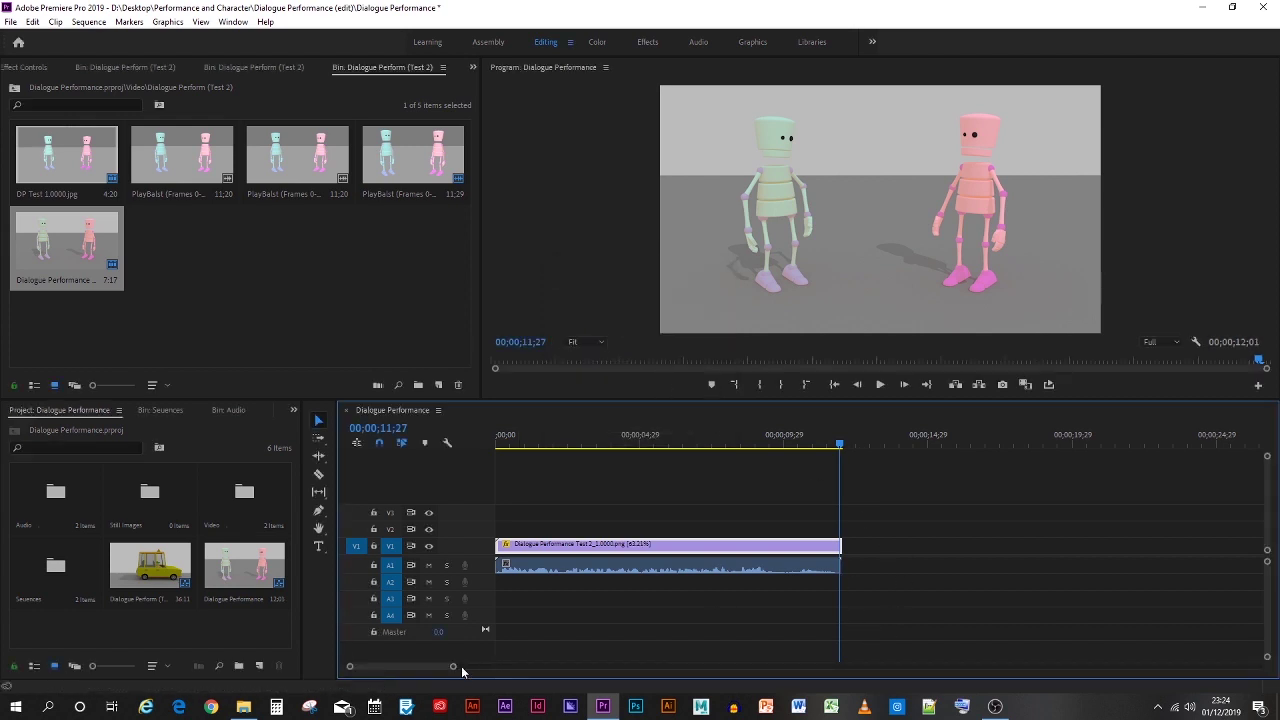
Trim the end of the V1 clip to the audio's end at 00;00;11;29 and preview the playback from the start.
{"action": "left_click_drag", "start_coordinate": [453, 666], "coordinate": [380, 666]}
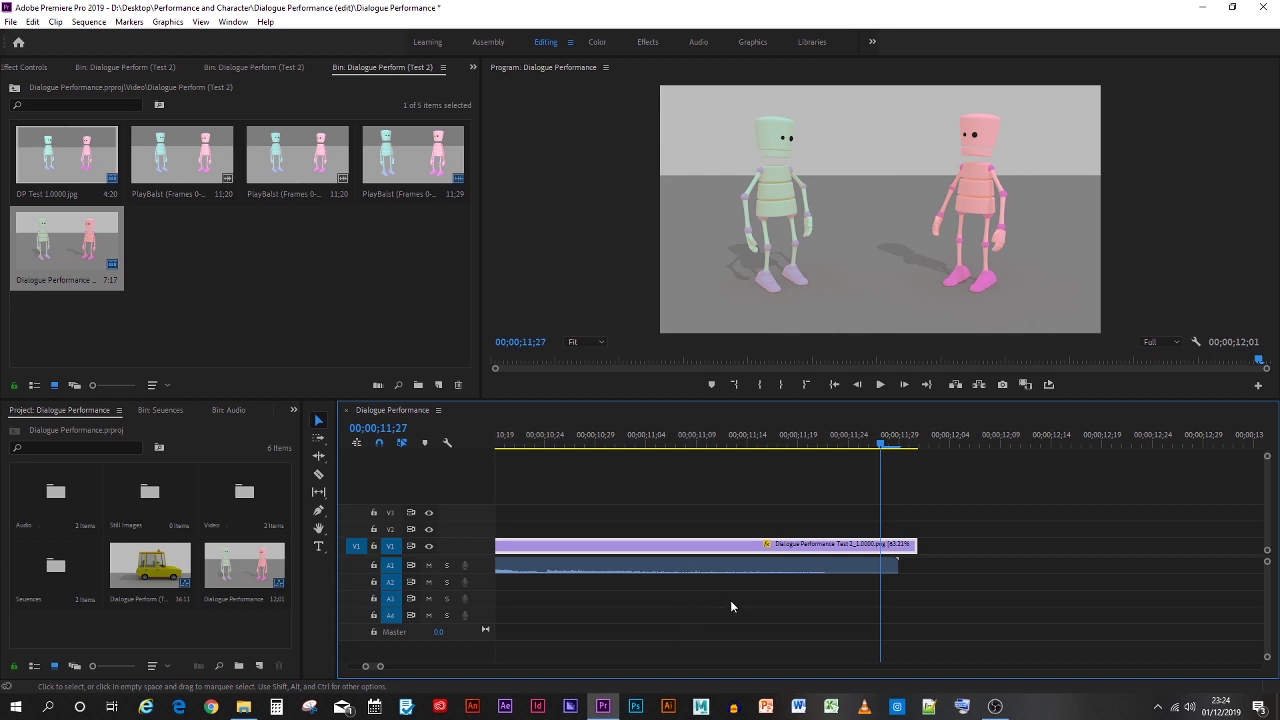
{"action": "mouse_move", "coordinate": [880, 447]}
{"action": "left_mouse_down"}
{"action": "mouse_move", "coordinate": [920, 447]}
{"action": "mouse_move", "coordinate": [729, 447]}
{"action": "mouse_move", "coordinate": [899, 447]}
{"action": "left_mouse_up"}
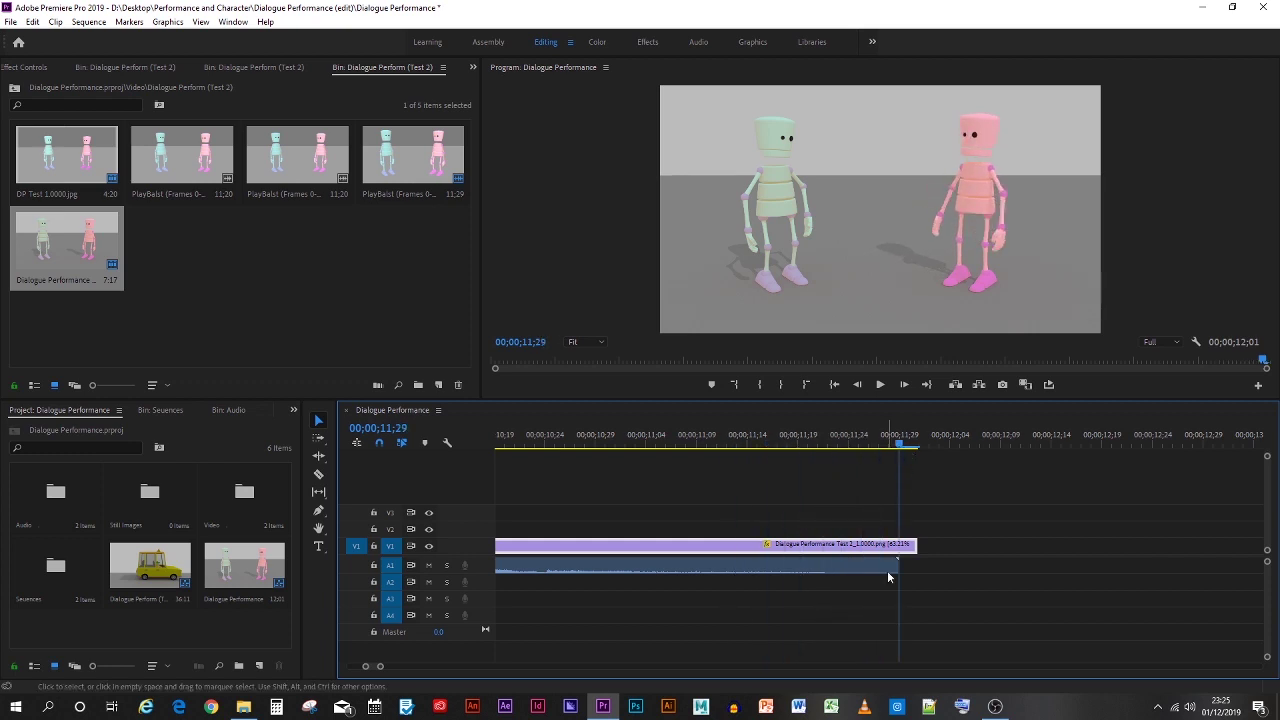
{"action": "left_click_drag", "start_coordinate": [913, 543], "coordinate": [898, 543]}
{"action": "left_click", "coordinate": [857, 385]}
{"action": "left_click", "coordinate": [857, 385]}
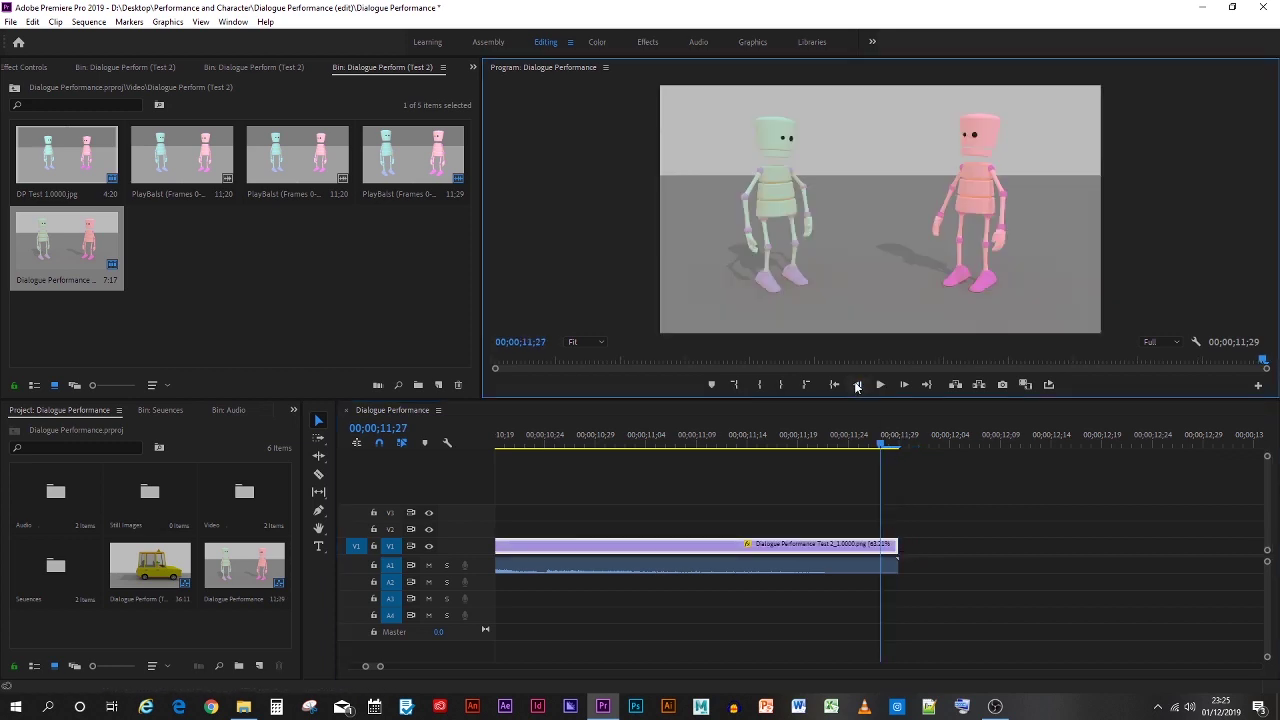
{"action": "left_click", "coordinate": [834, 386]}
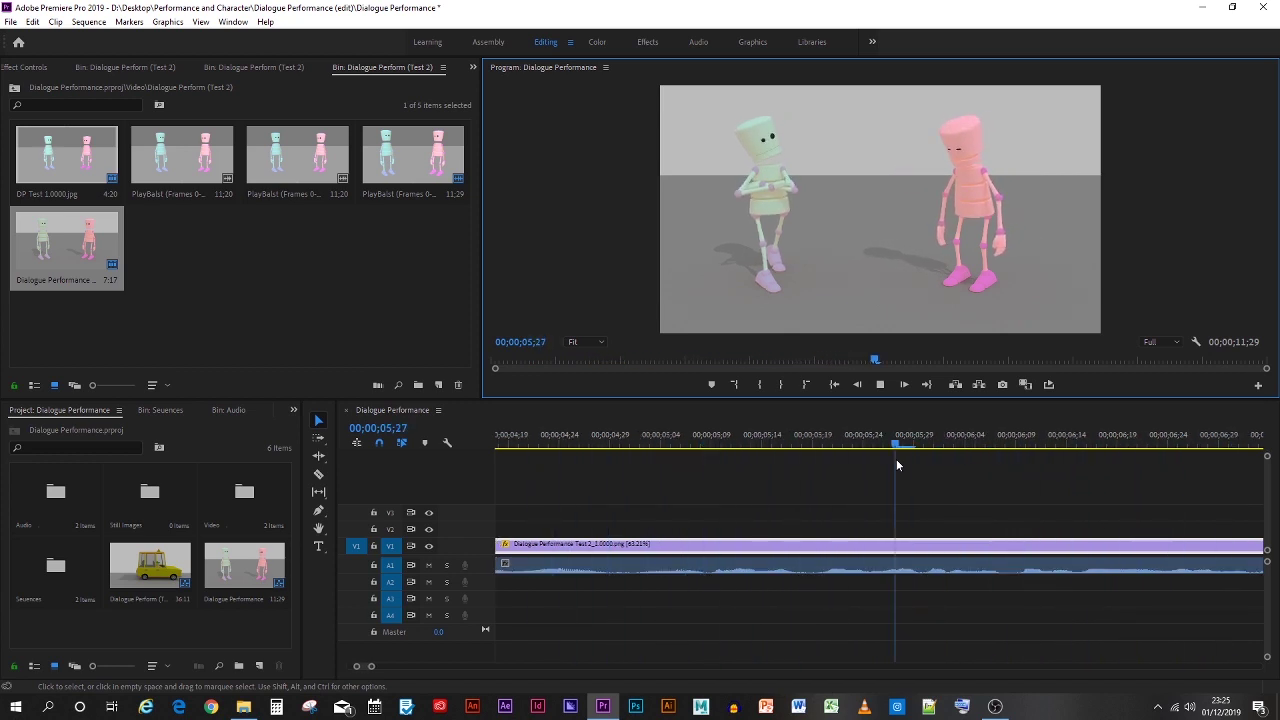
{"action": "left_click", "coordinate": [879, 386]}
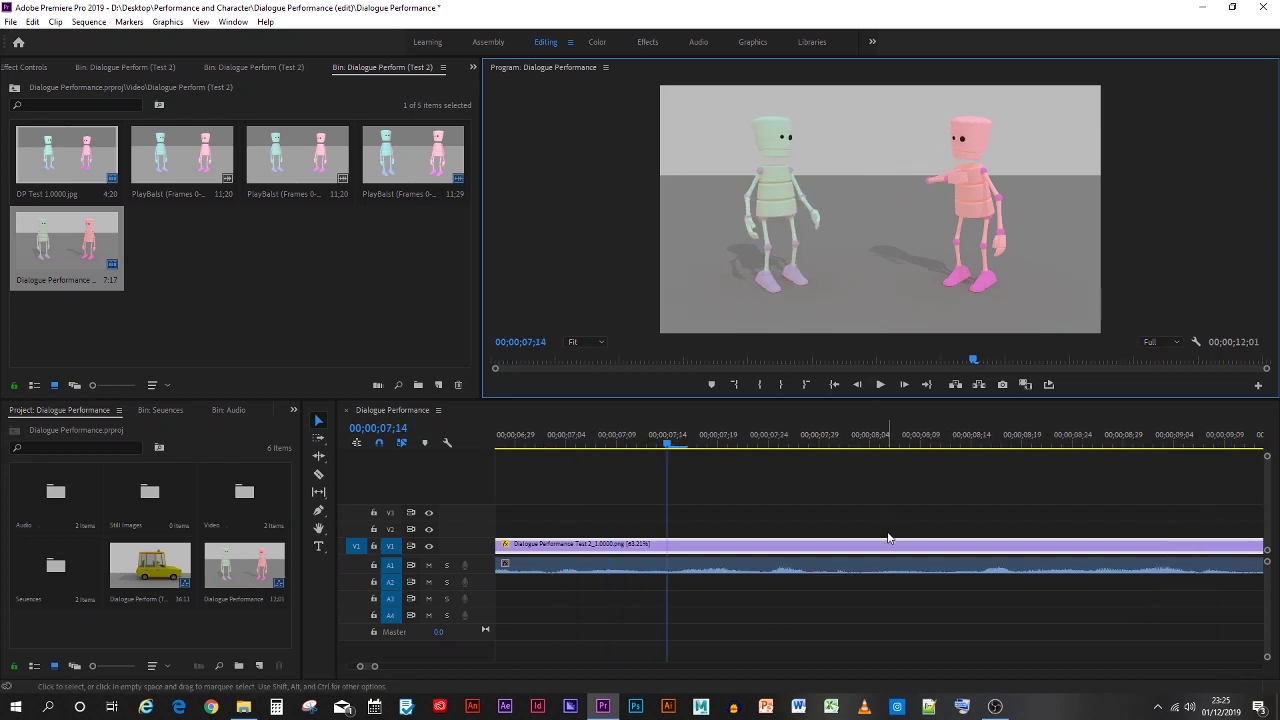
Inspect the ends of the V1 and A1 clips closely and set the V1 image-sequence clip's duration to 00;00;11;29.
{"action": "left_click_drag", "start_coordinate": [374, 666], "coordinate": [443, 667]}
{"action": "left_click_drag", "start_coordinate": [743, 445], "coordinate": [885, 447]}
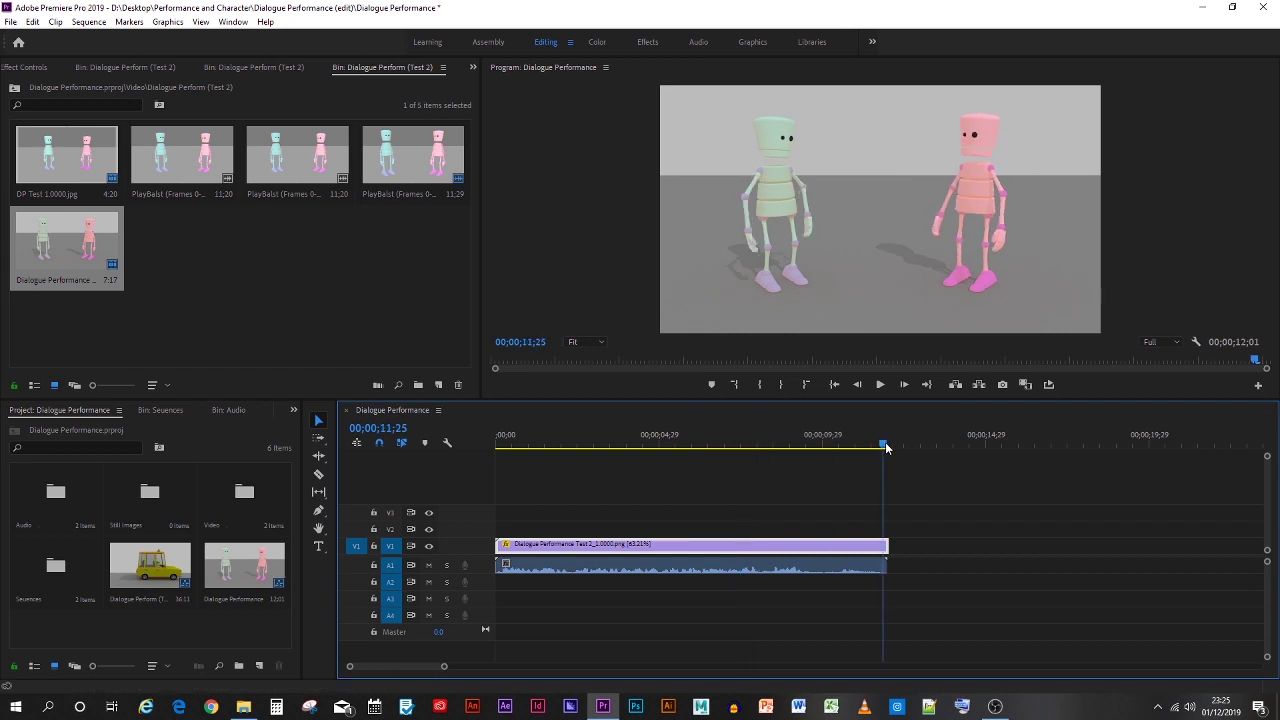
{"action": "left_click_drag", "start_coordinate": [444, 666], "coordinate": [368, 668]}
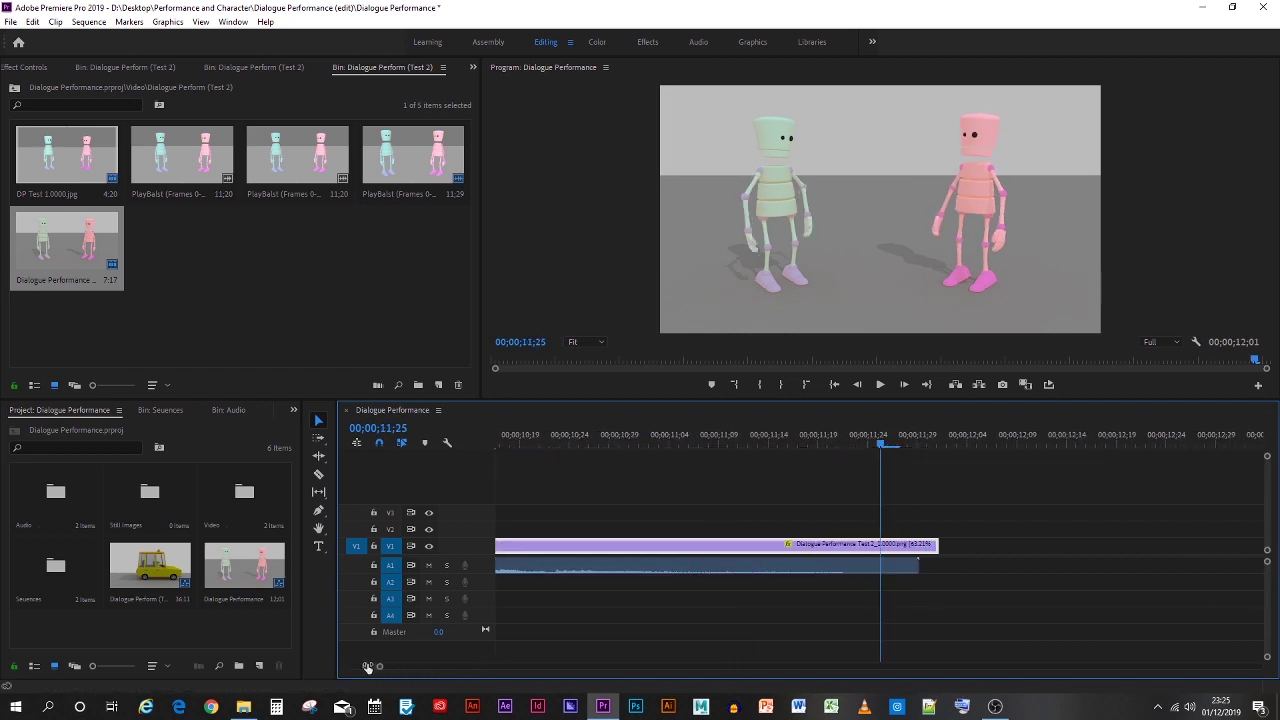
{"action": "right_click", "coordinate": [717, 547]}
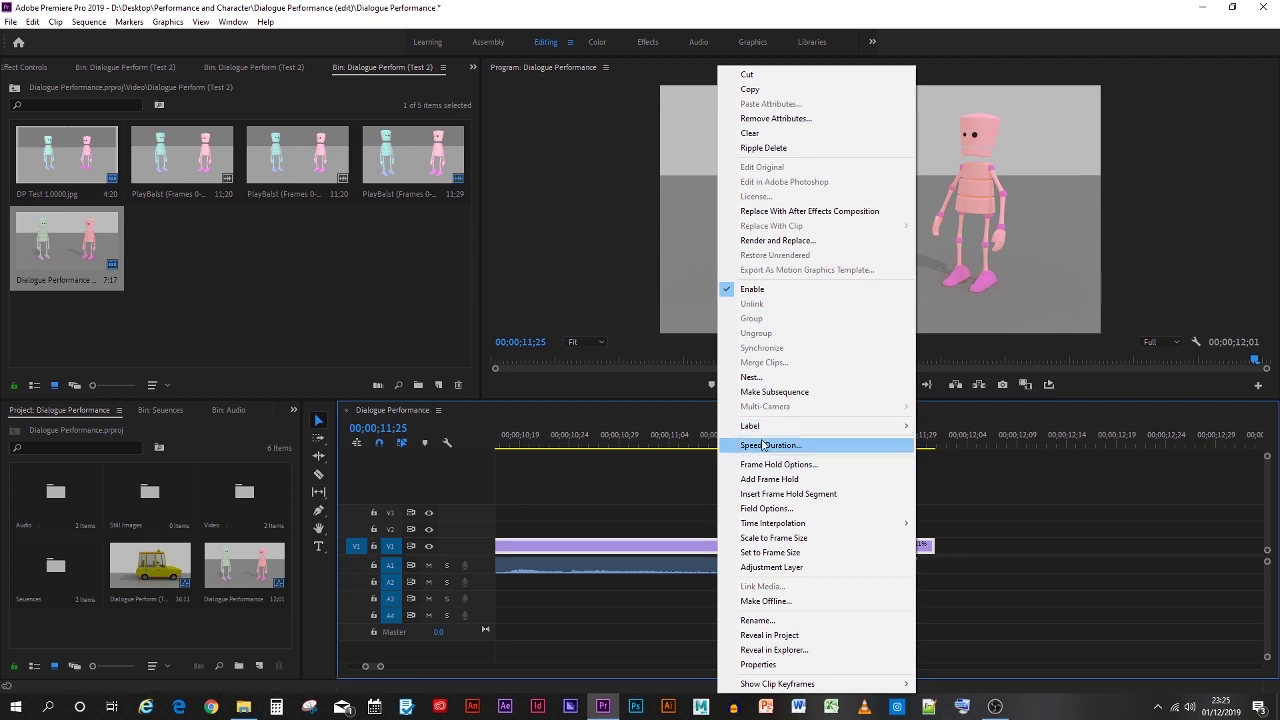
{"action": "left_click", "coordinate": [760, 443]}
{"action": "left_click", "coordinate": [661, 334]}
{"action": "left_click", "coordinate": [675, 330]}
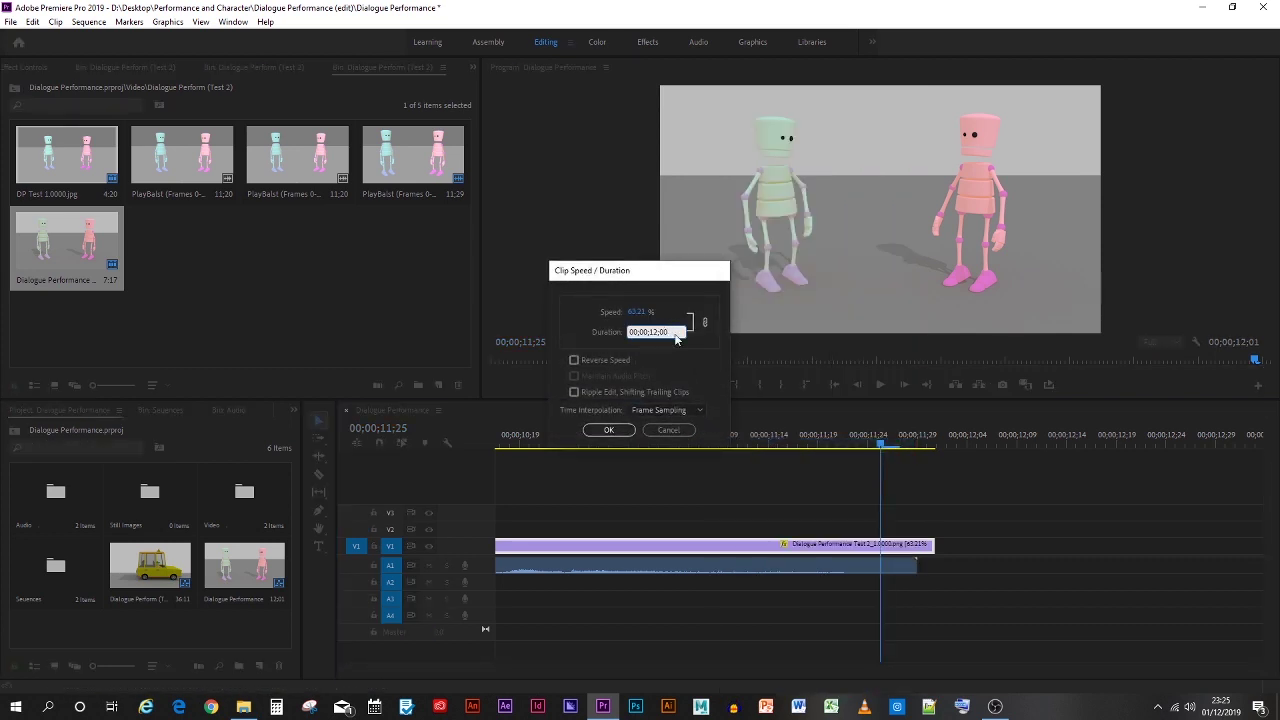
{"action": "key", "text": "Return"}
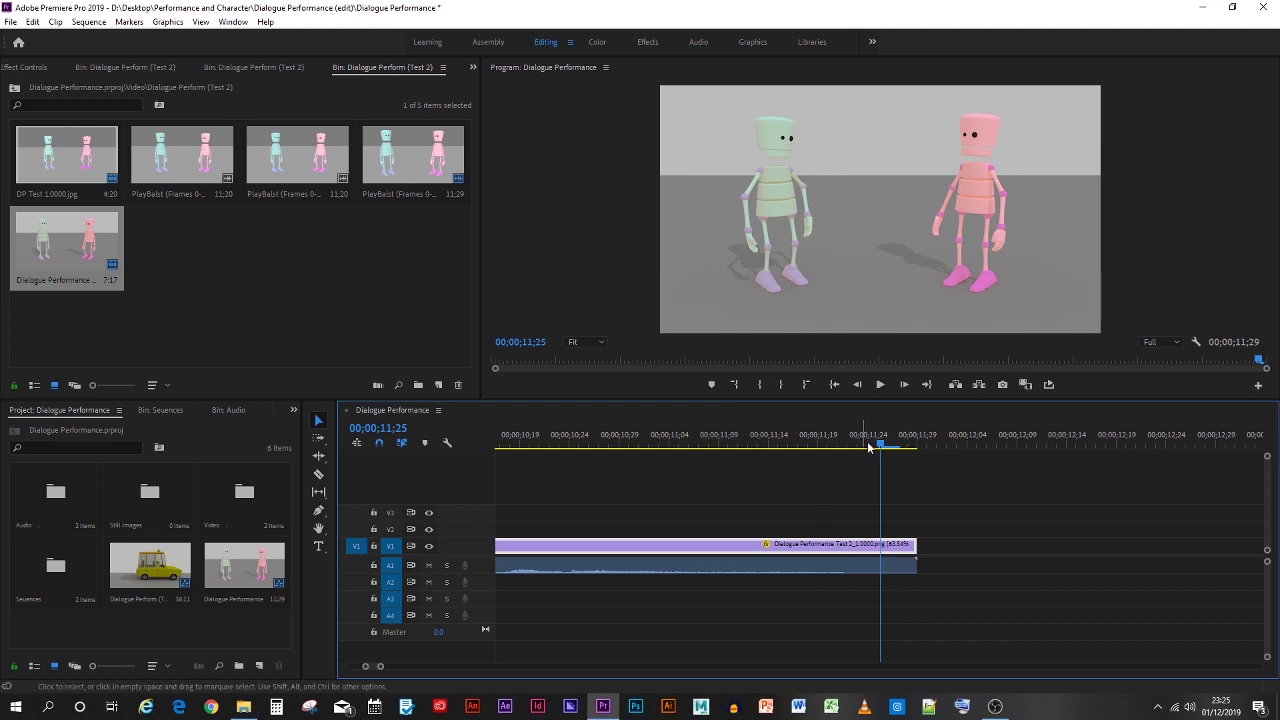
Play the full sequence from the start to check it against the dialogue, then replay it with loop playback on and stop.
{"action": "left_click", "coordinate": [836, 385]}
{"action": "left_click", "coordinate": [879, 385]}
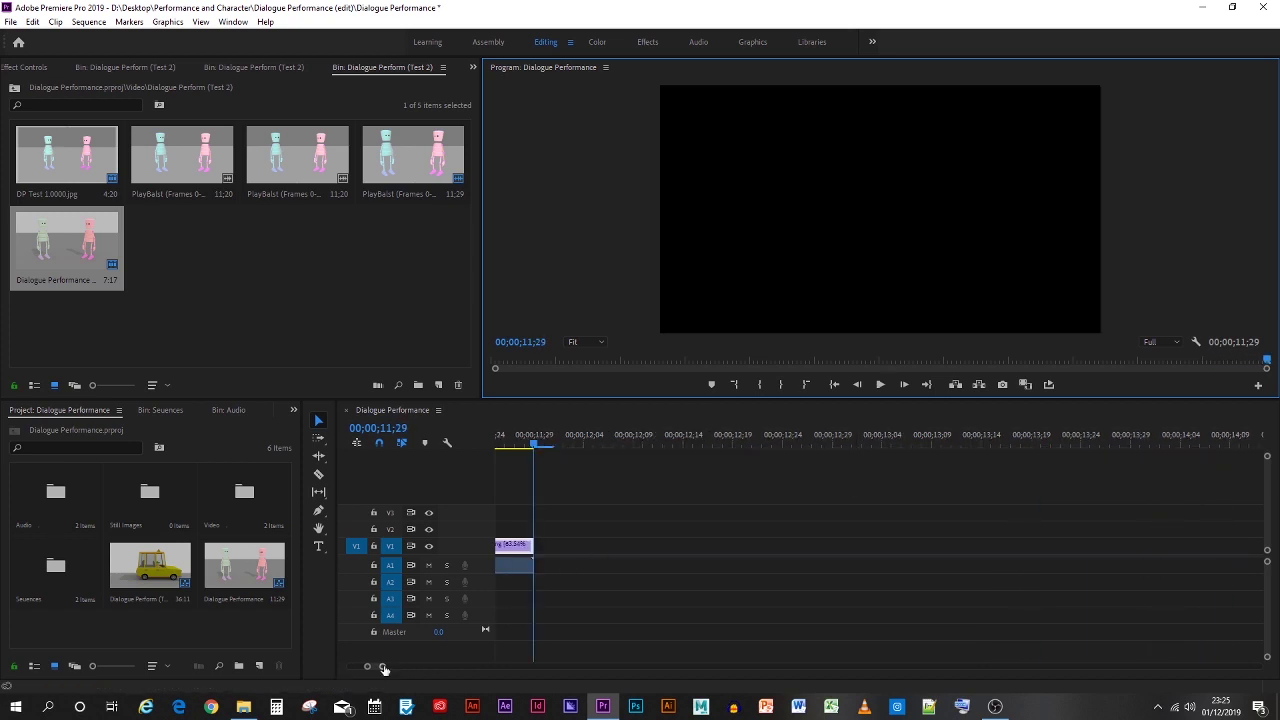
{"action": "left_click_drag", "start_coordinate": [380, 667], "coordinate": [469, 666]}
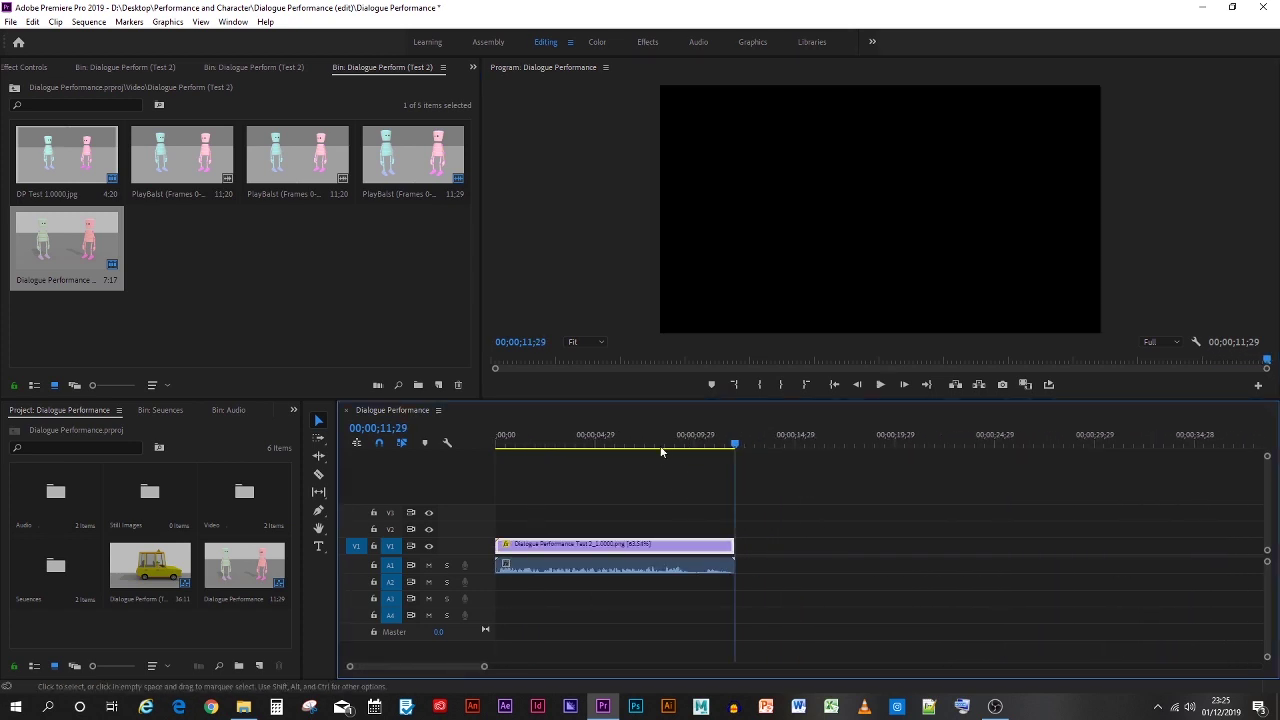
{"action": "key", "text": "Home"}
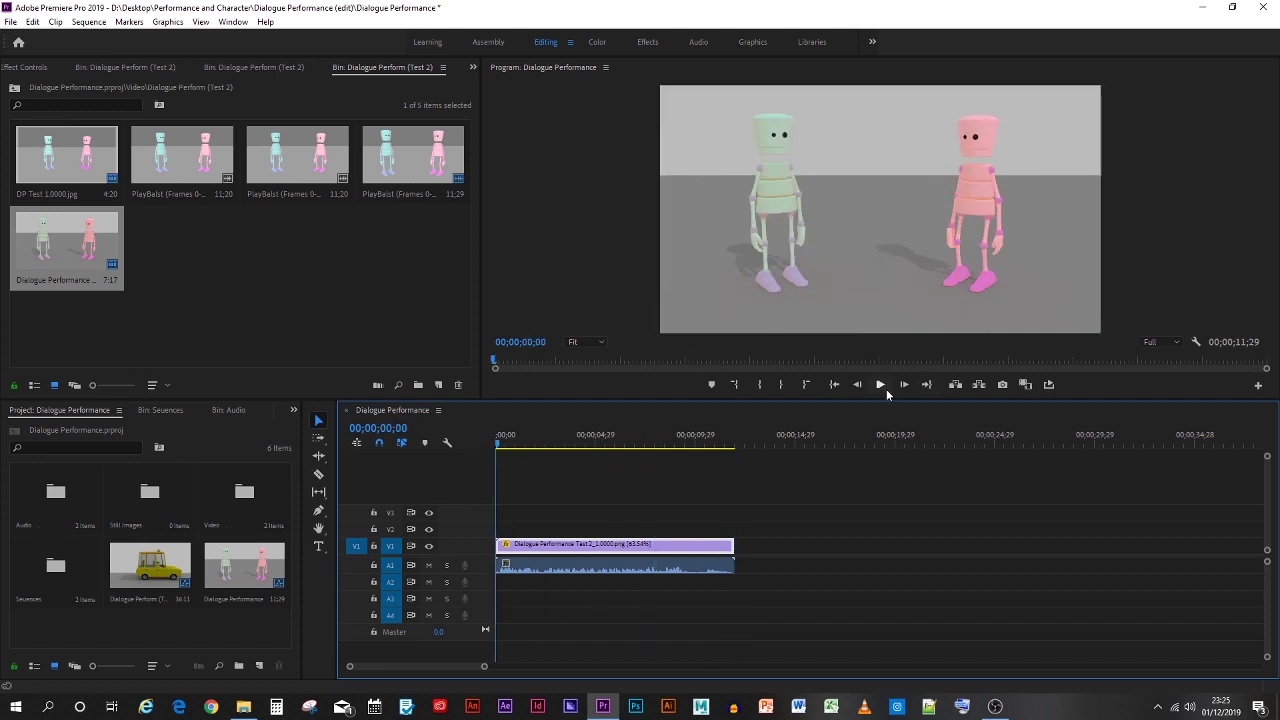
{"action": "left_click", "coordinate": [885, 388]}
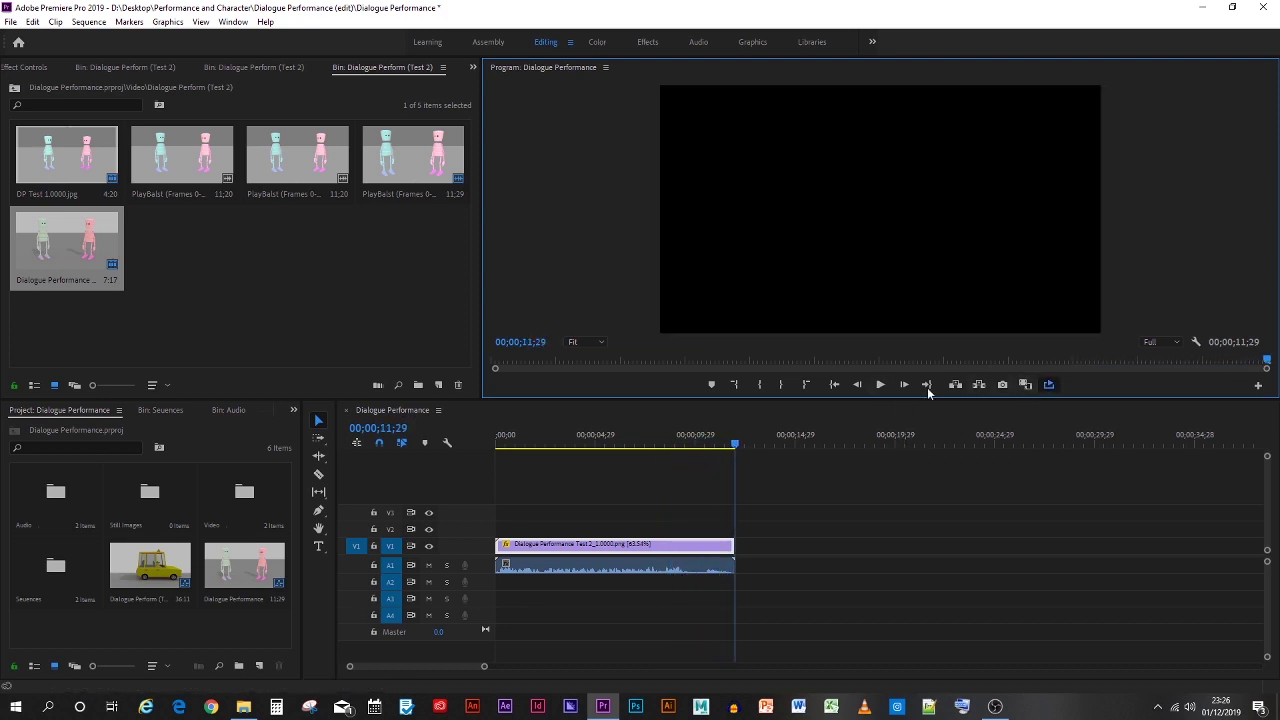
{"action": "left_click", "coordinate": [878, 384]}
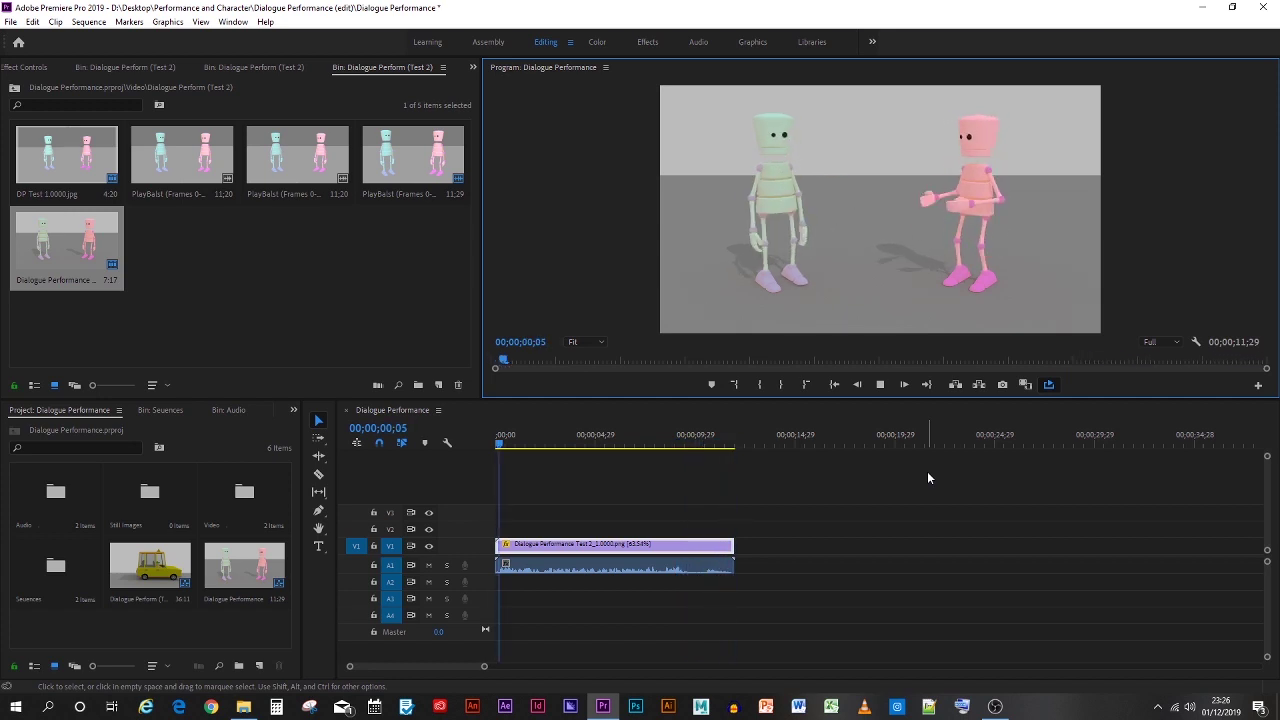
{"action": "left_click", "coordinate": [880, 384]}
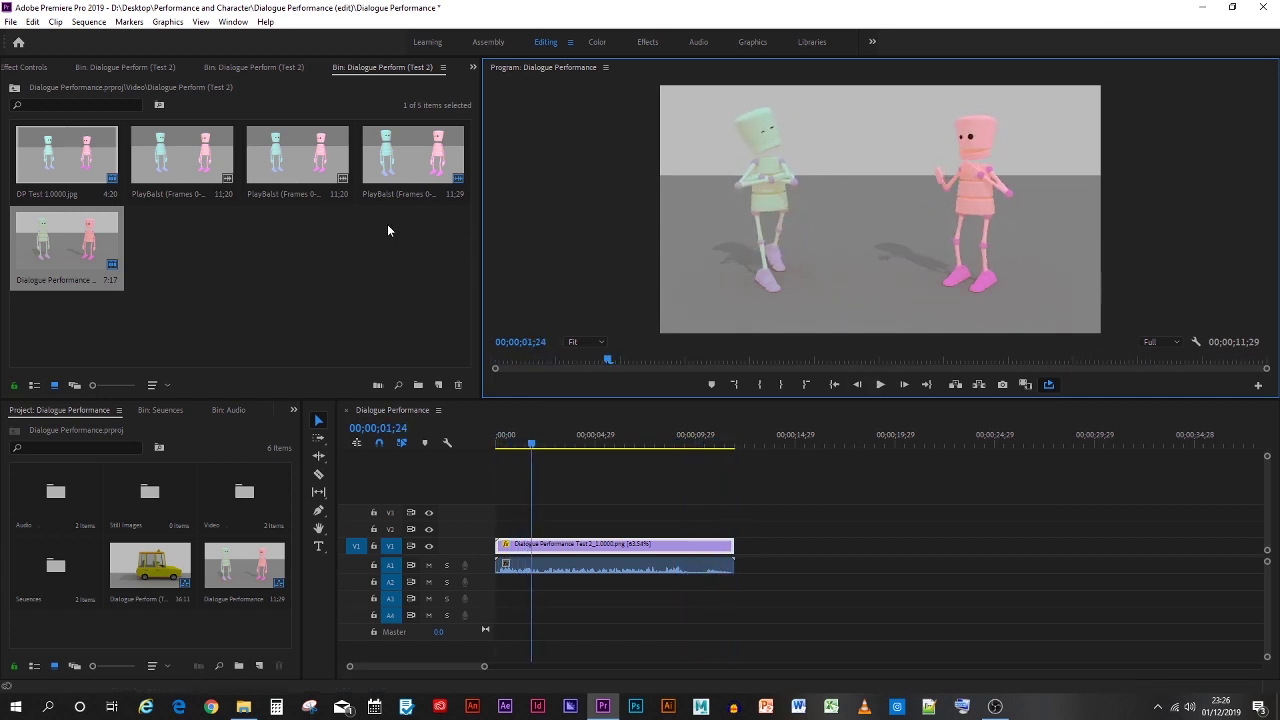
Open the media export settings for the sequence and choose a low-bitrate Match Source preset for the H.264 format.
{"action": "left_click", "coordinate": [10, 21]}
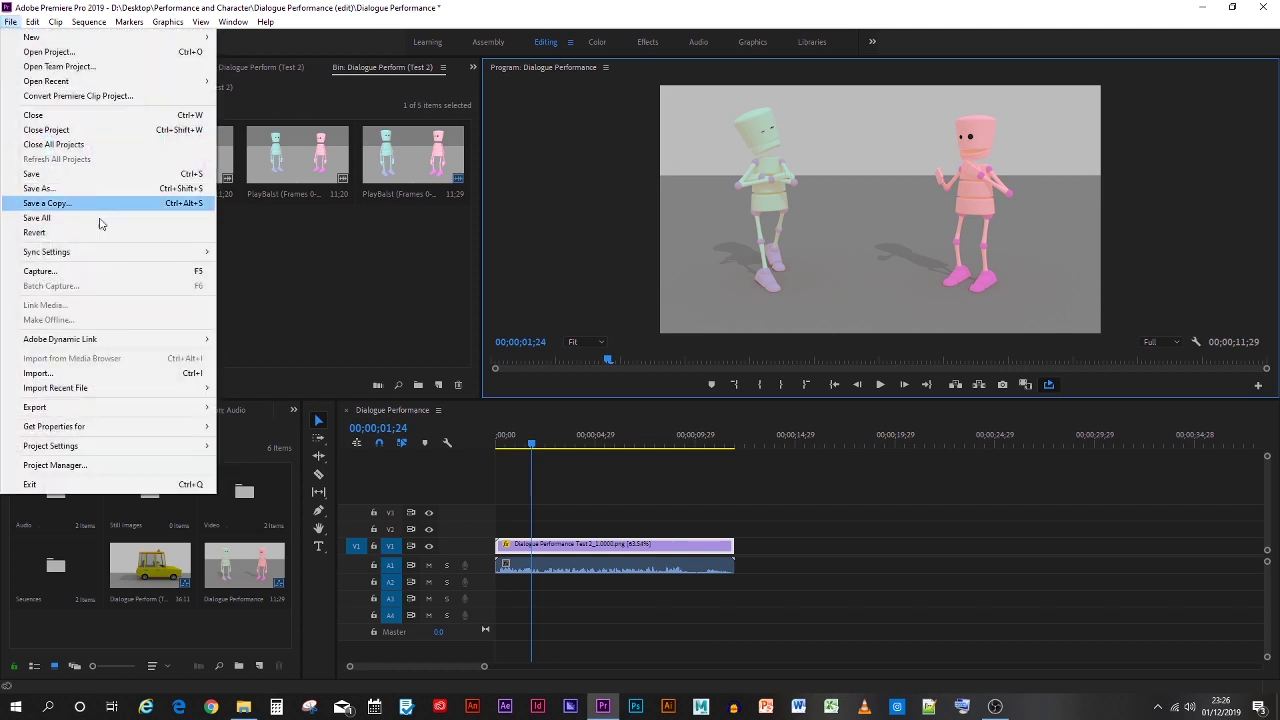
{"action": "mouse_move", "coordinate": [88, 418]}
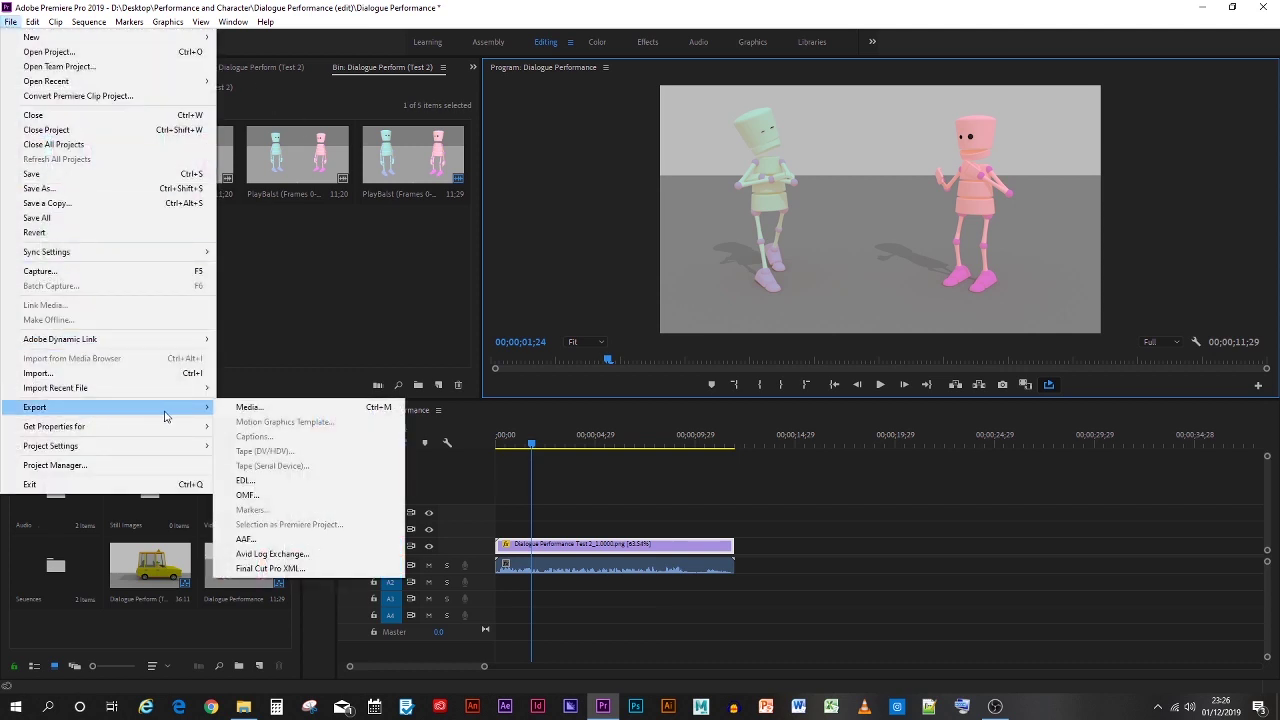
{"action": "left_click", "coordinate": [243, 408]}
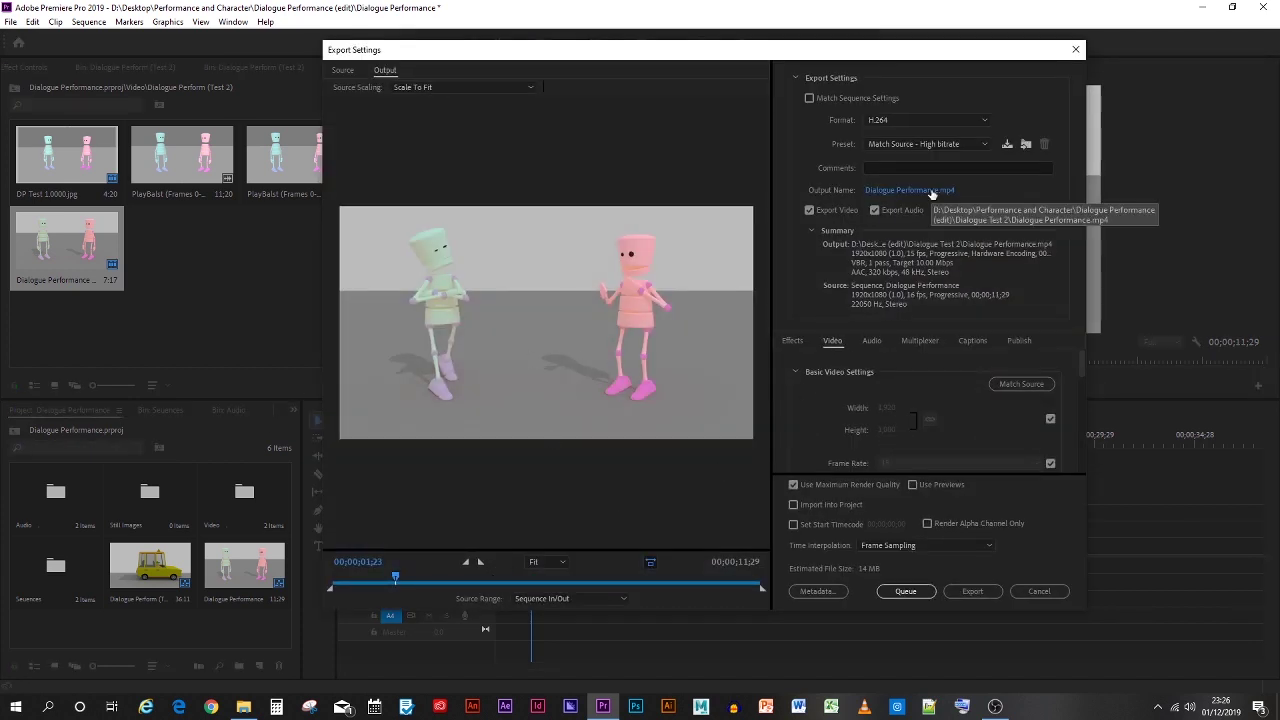
{"action": "left_click", "coordinate": [928, 146]}
{"action": "left_click", "coordinate": [928, 236]}
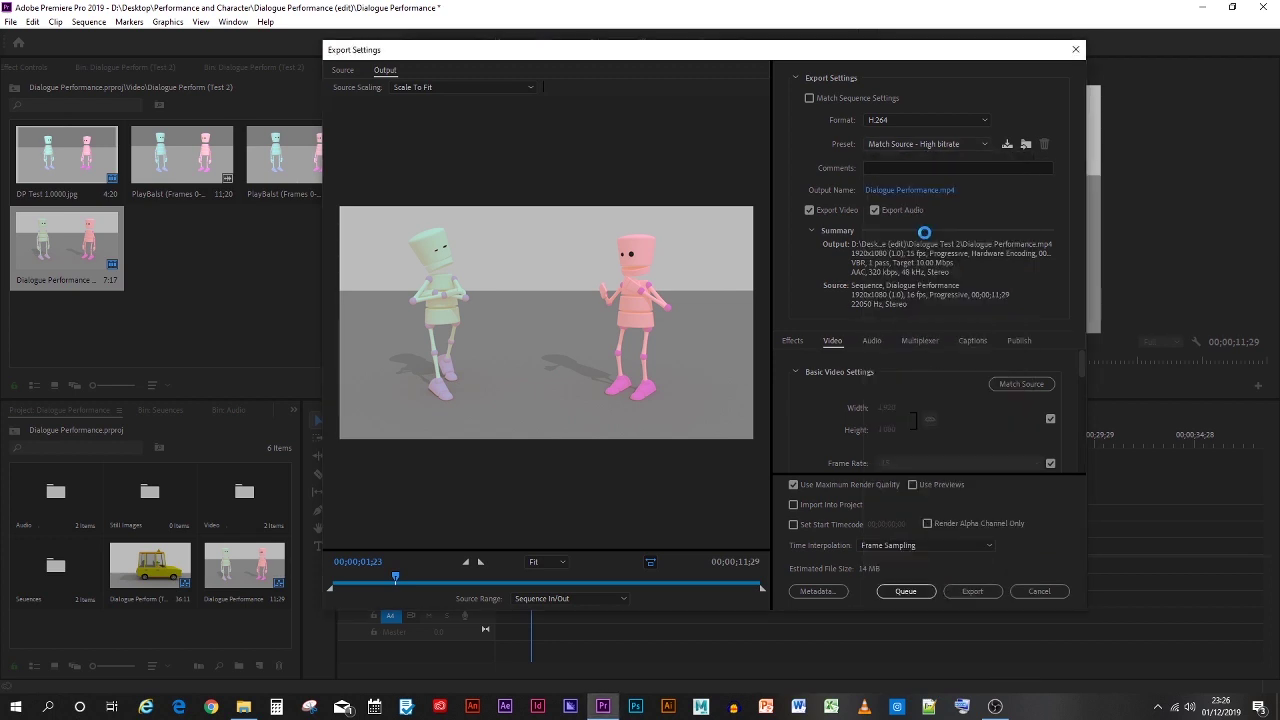
Open the export's output file location, check the earlier exports in Dialogue Test 1, and return to the Dialogue Test 2 folder.
{"action": "left_click", "coordinate": [936, 191]}
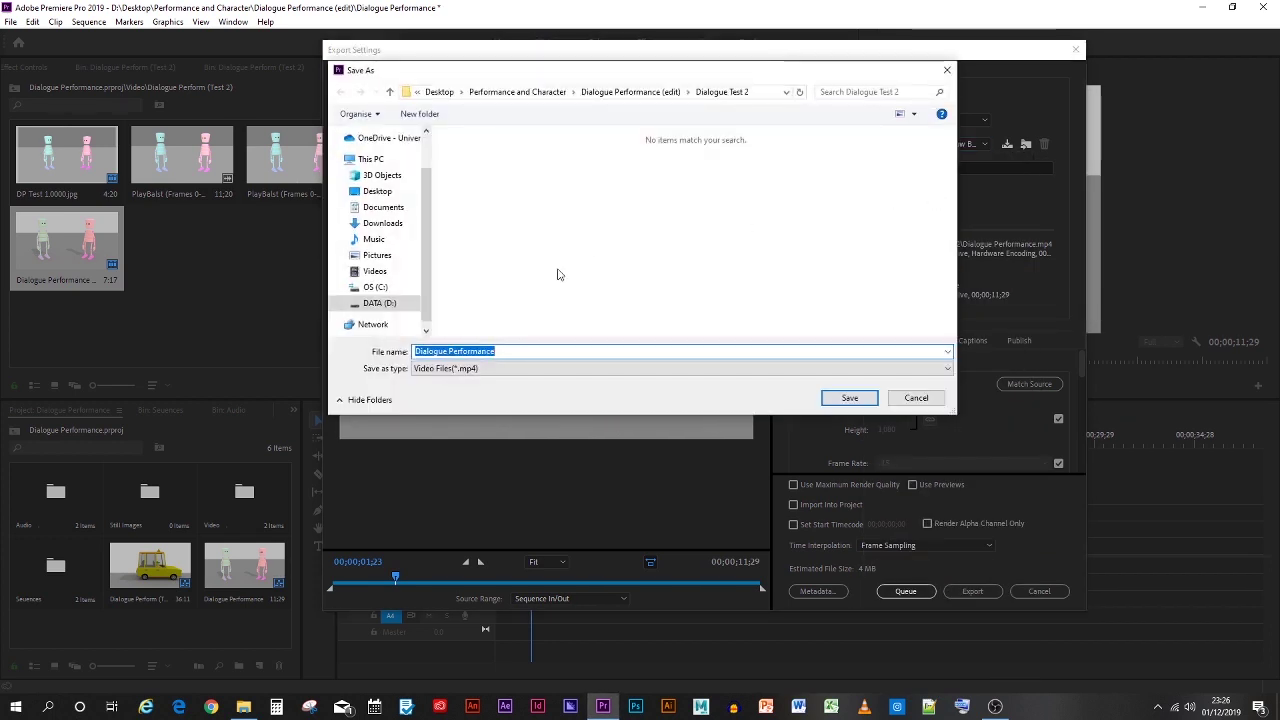
{"action": "left_click", "coordinate": [512, 351]}
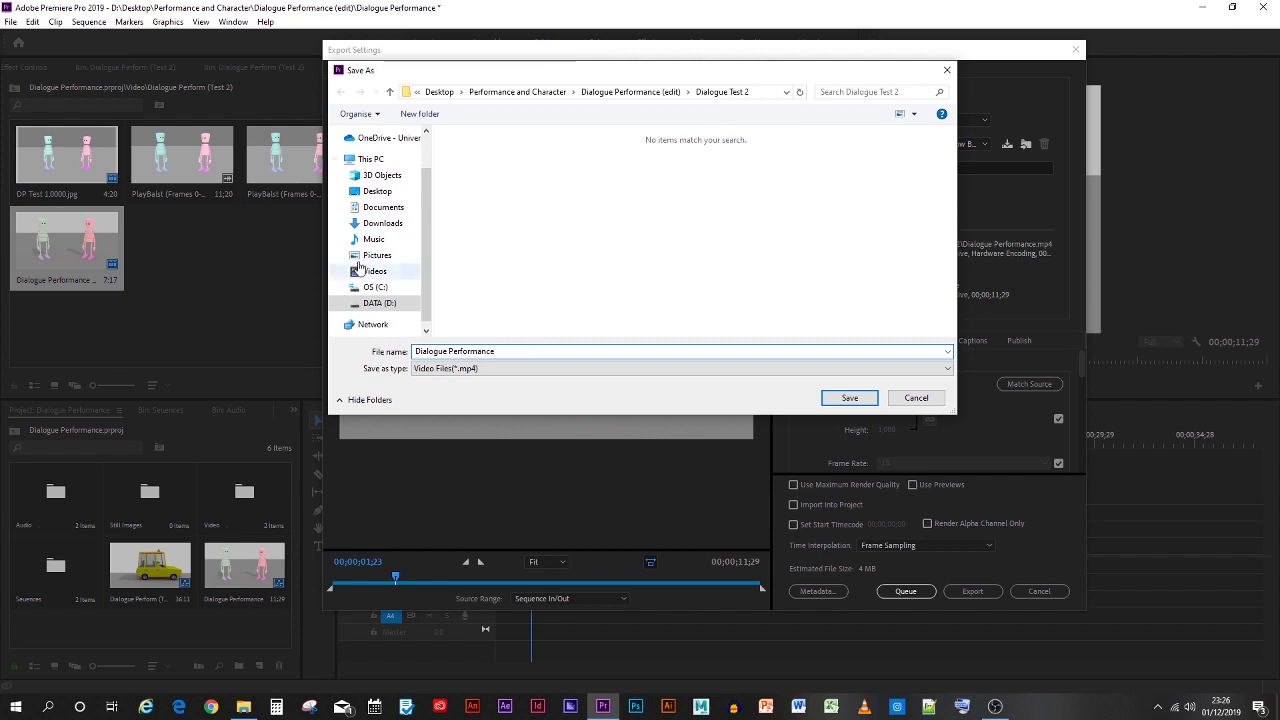
{"action": "left_click", "coordinate": [390, 91]}
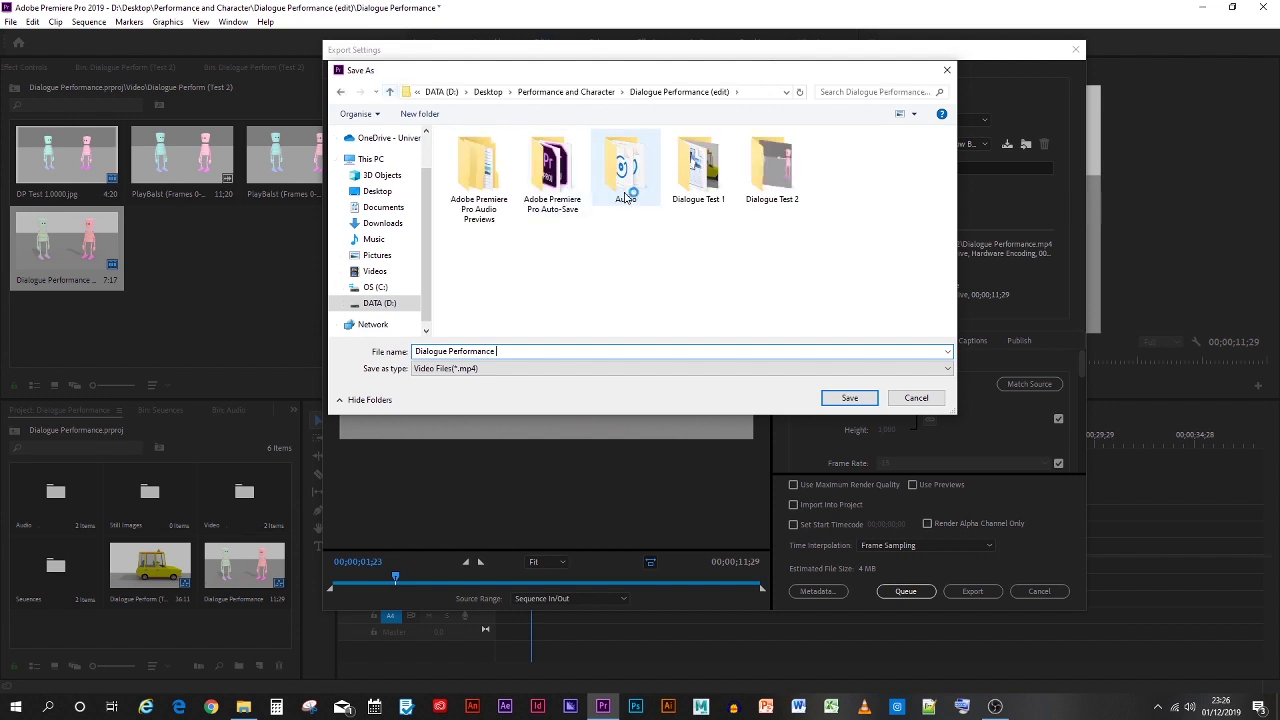
{"action": "double_click", "coordinate": [698, 168]}
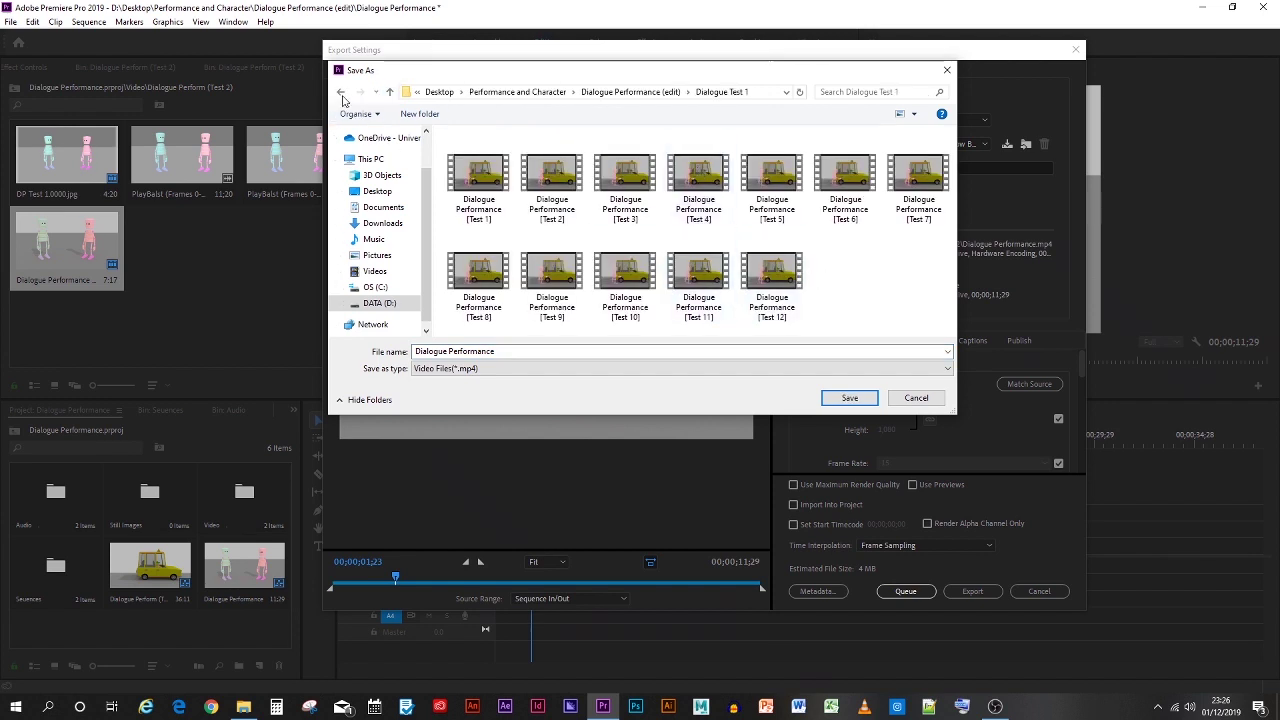
{"action": "left_click", "coordinate": [390, 92]}
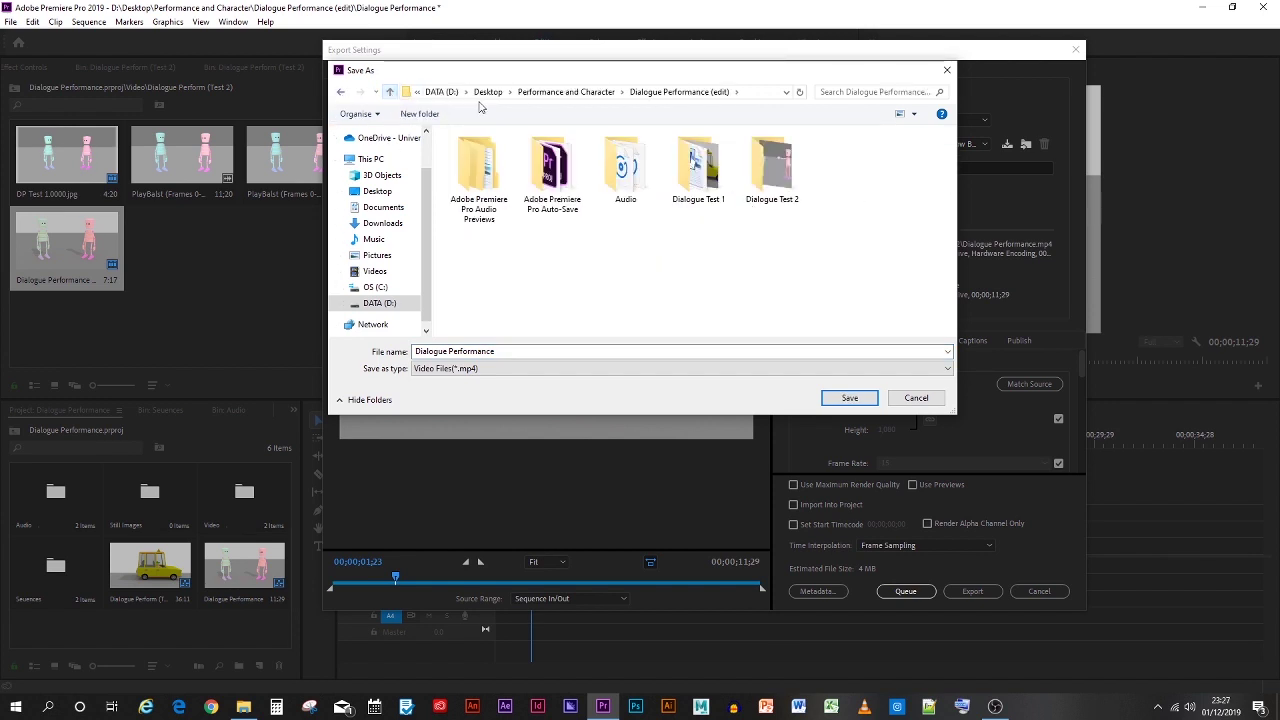
{"action": "double_click", "coordinate": [753, 167]}
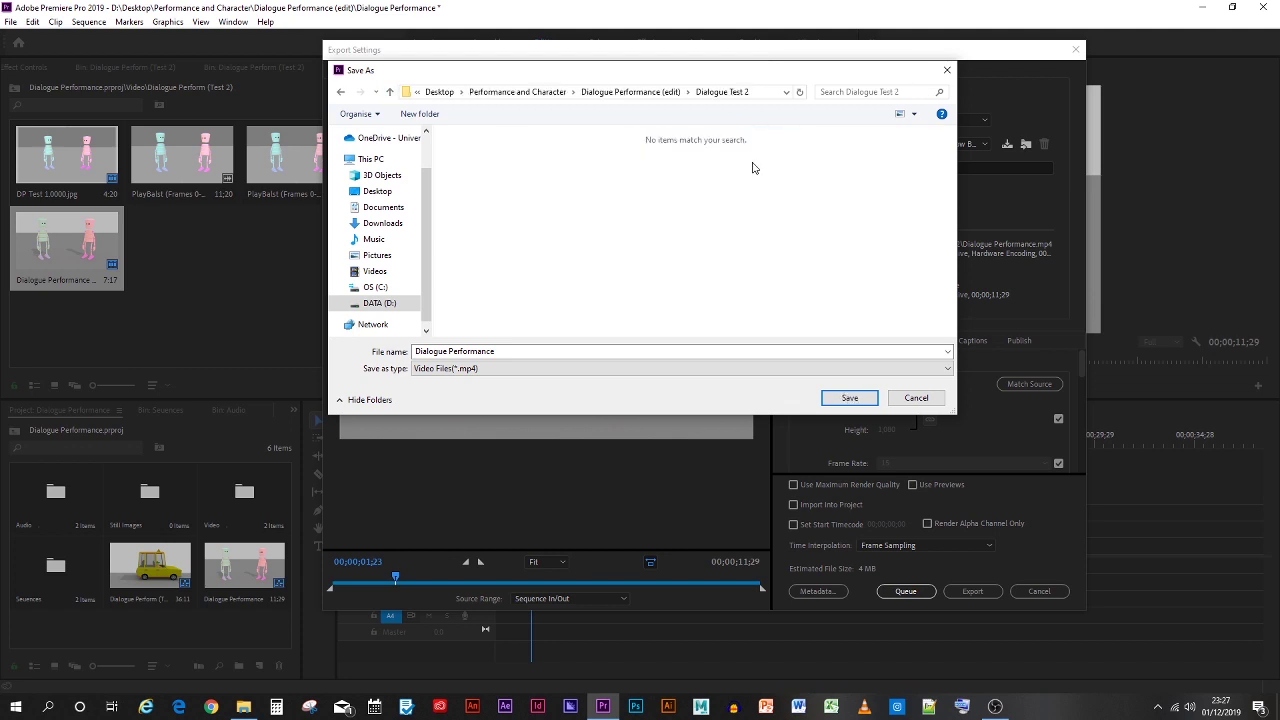
{"action": "left_click", "coordinate": [534, 351]}
{"action": "left_click", "coordinate": [534, 351]}
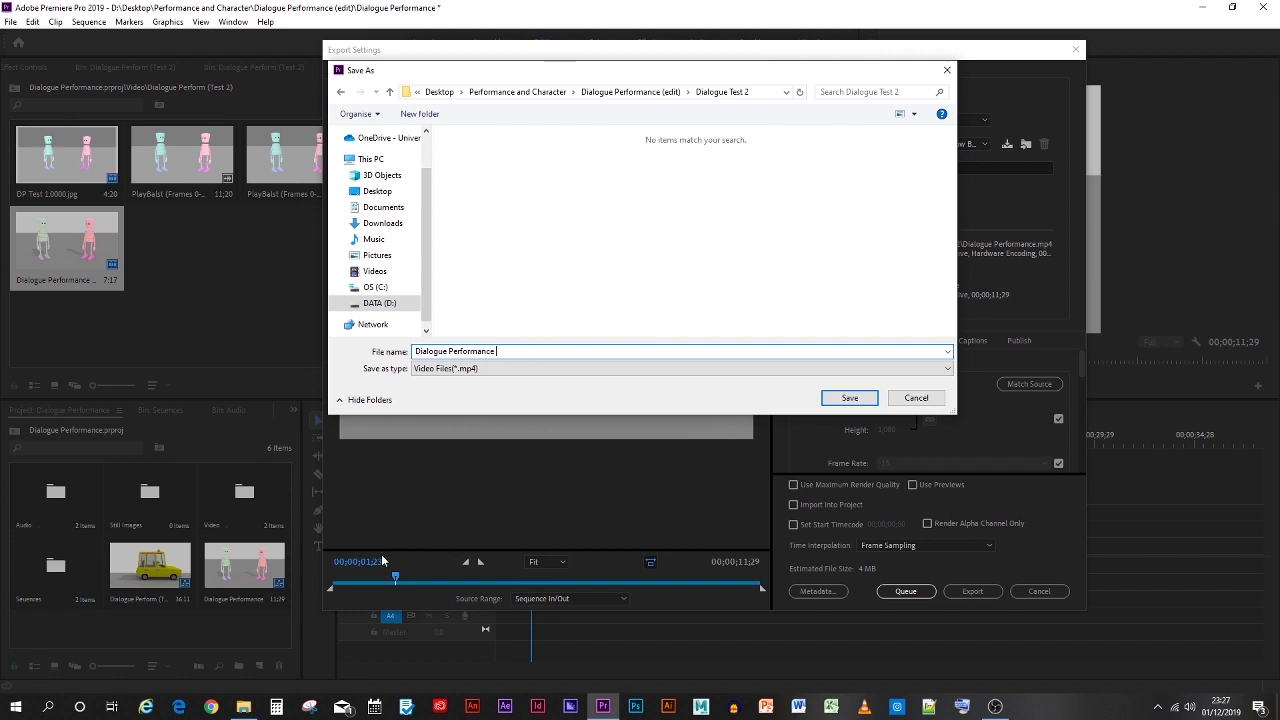
Switch to Chrome in a maximized window and search Google for vimeo.
{"action": "left_click", "coordinate": [211, 706]}
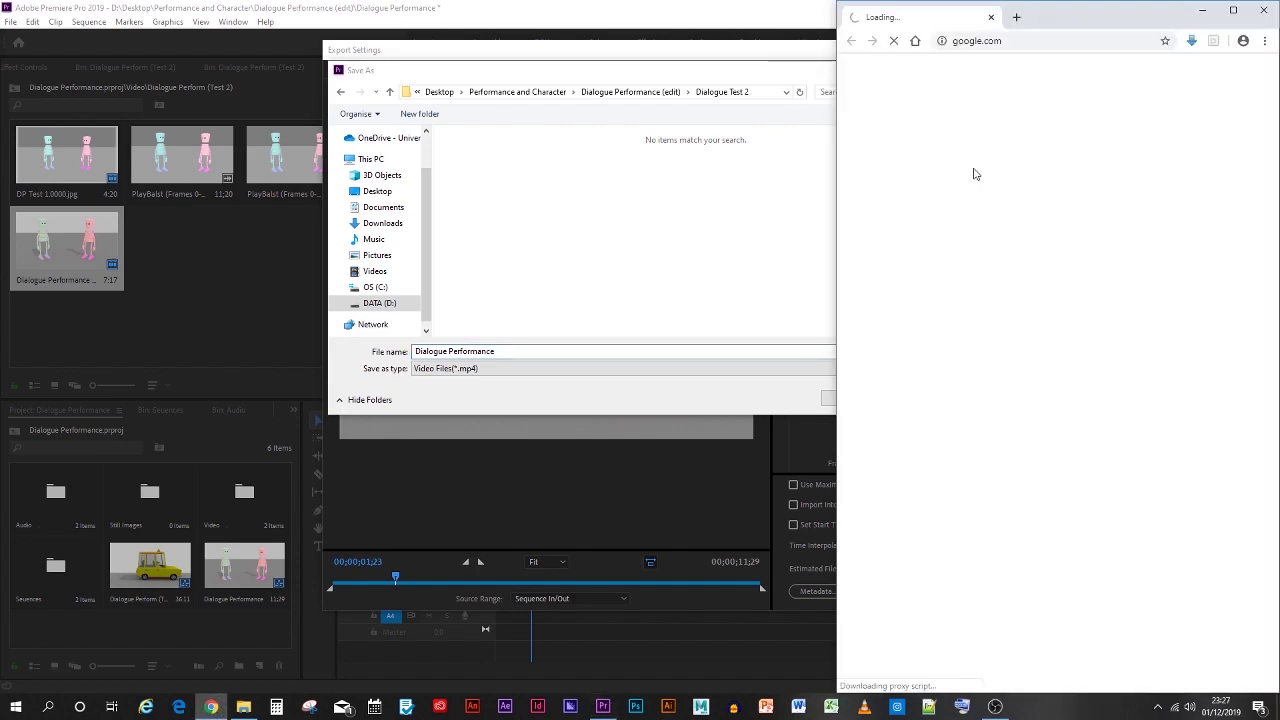
{"action": "left_click", "coordinate": [1233, 9]}
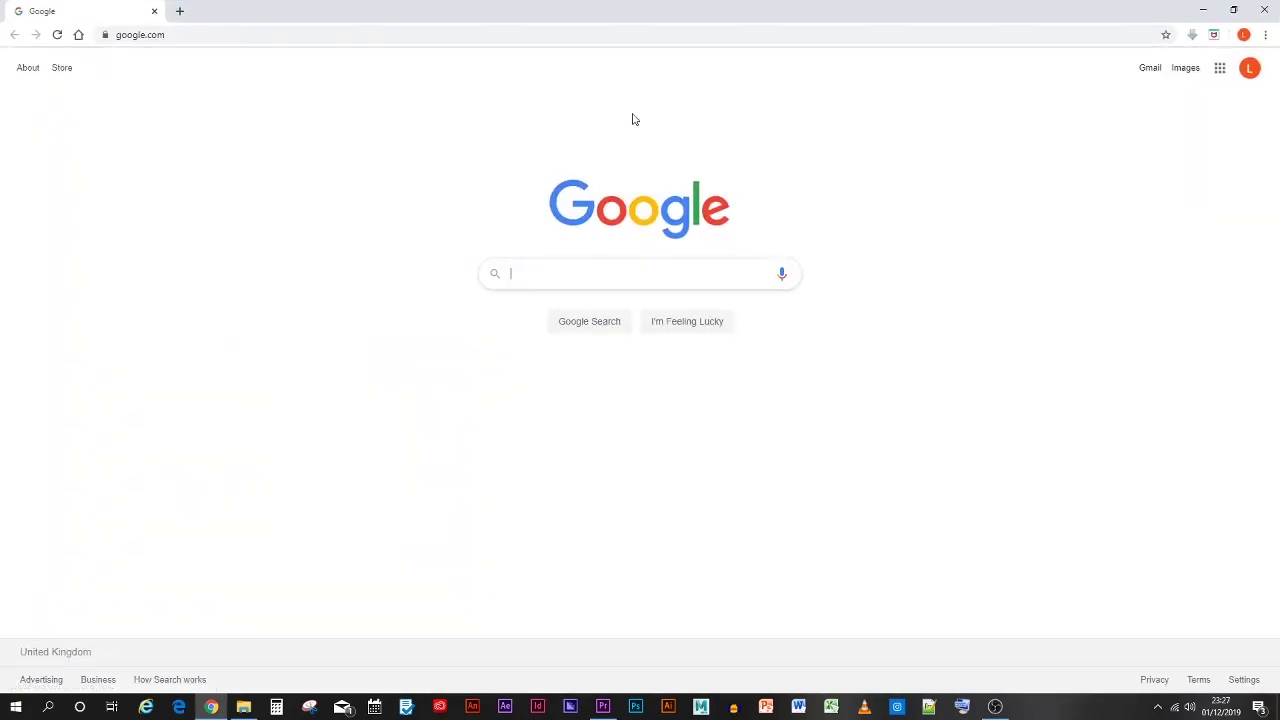
{"action": "type", "text": "v"}
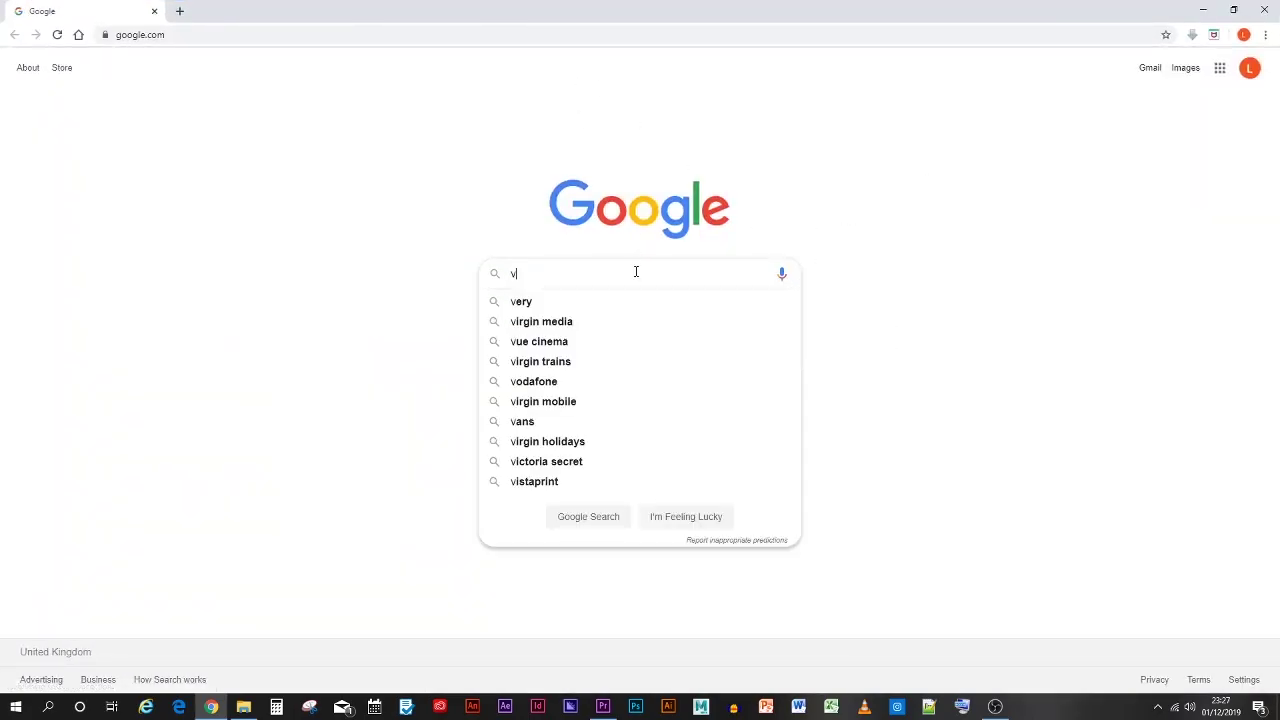
{"action": "type", "text": "im"}
{"action": "left_click", "coordinate": [535, 302]}
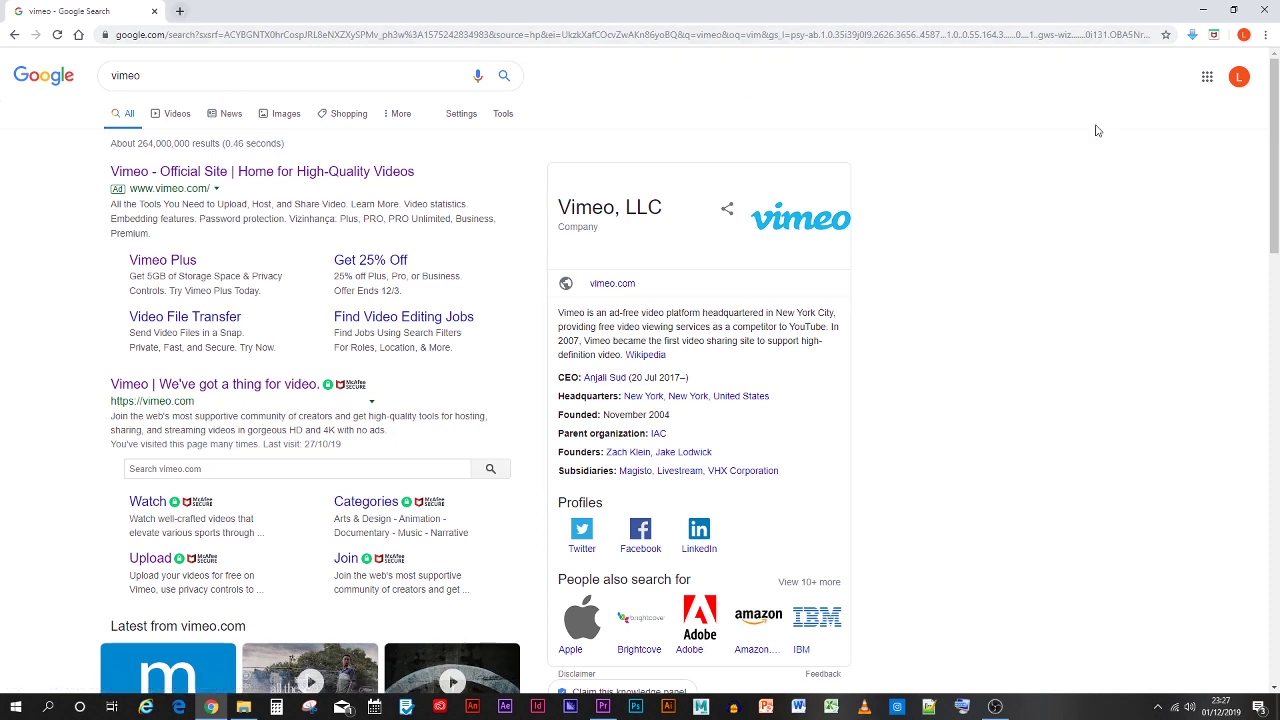
Set Chrome's On startup option to Open the New Tab page and close the browser settings.
{"action": "left_click", "coordinate": [1266, 35]}
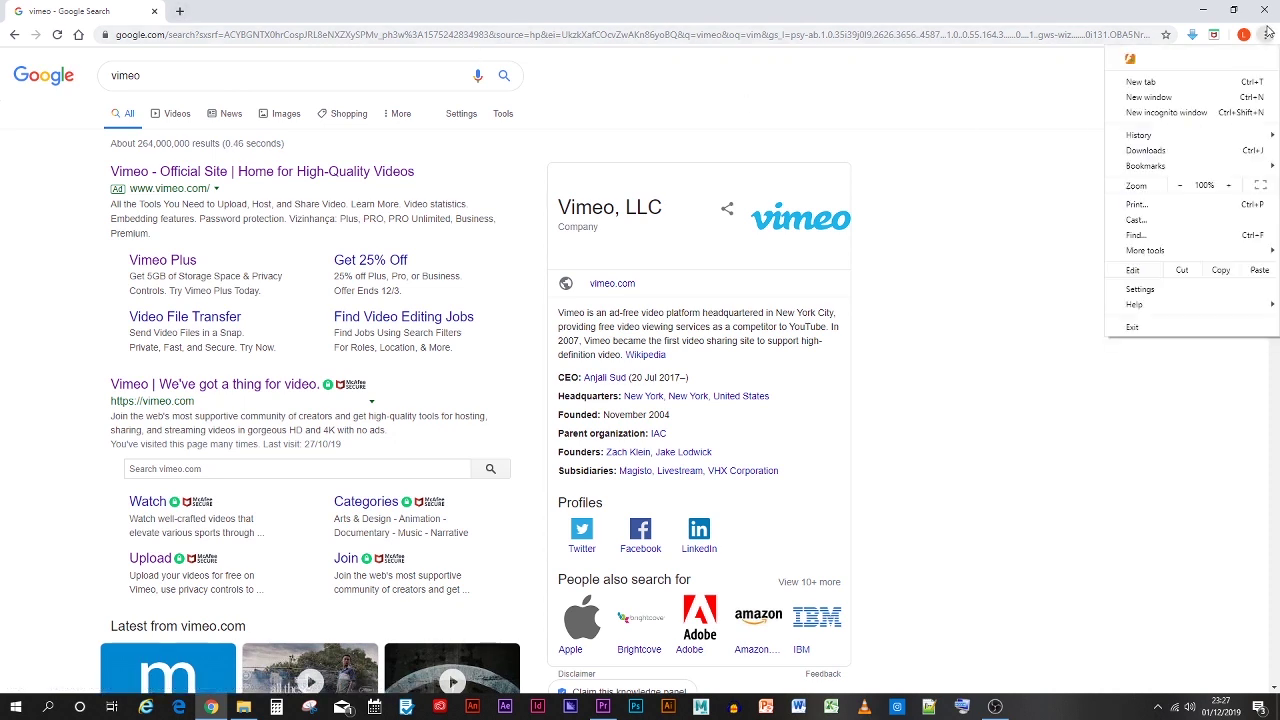
{"action": "left_click", "coordinate": [1141, 289]}
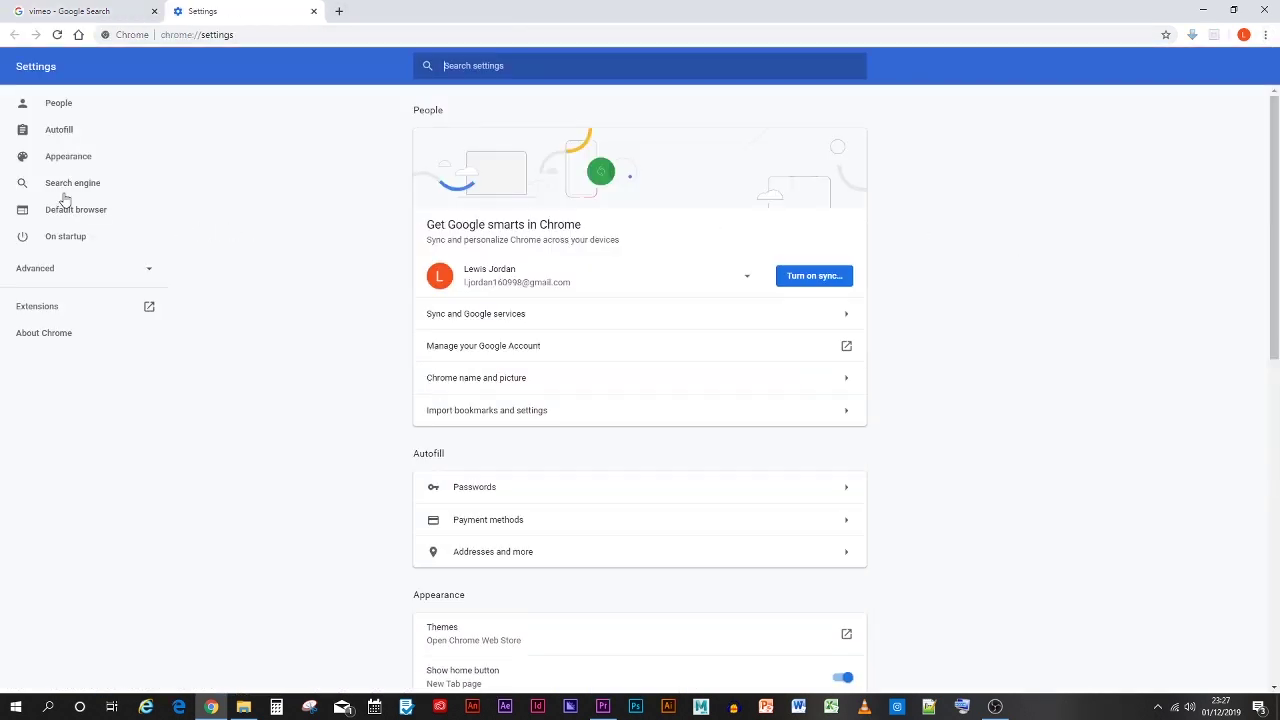
{"action": "left_click", "coordinate": [70, 184]}
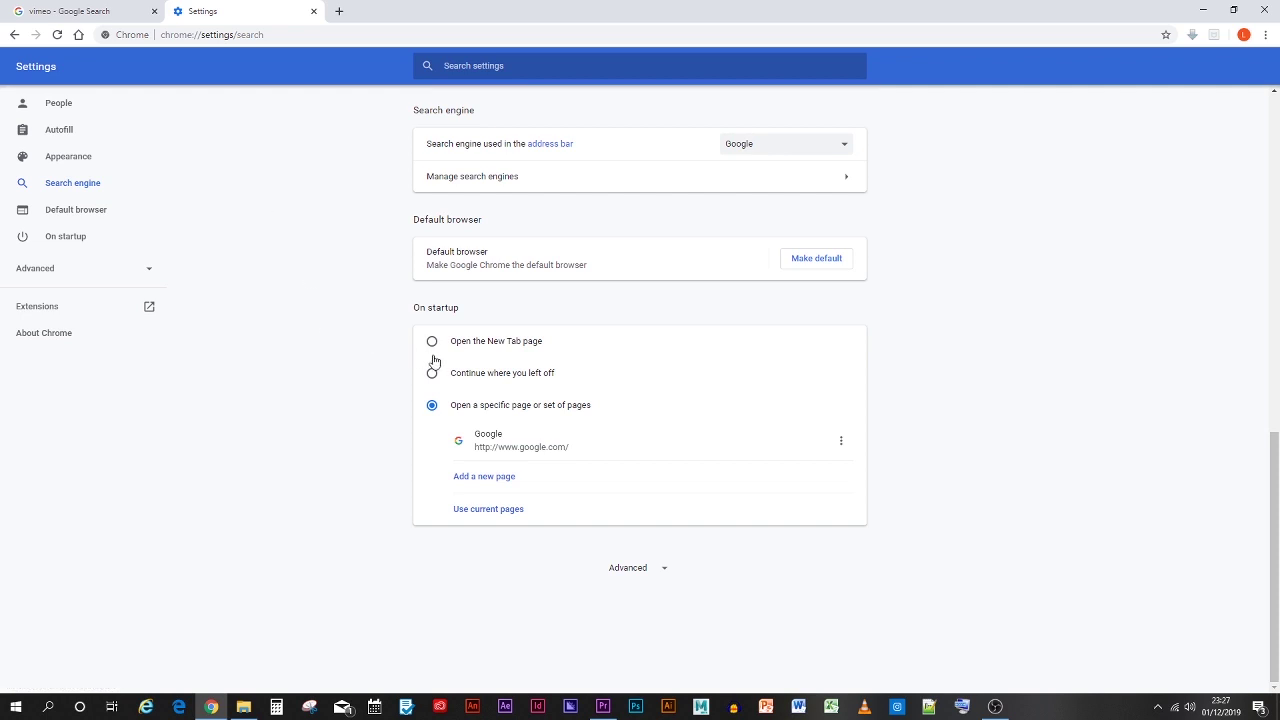
{"action": "left_click", "coordinate": [469, 346]}
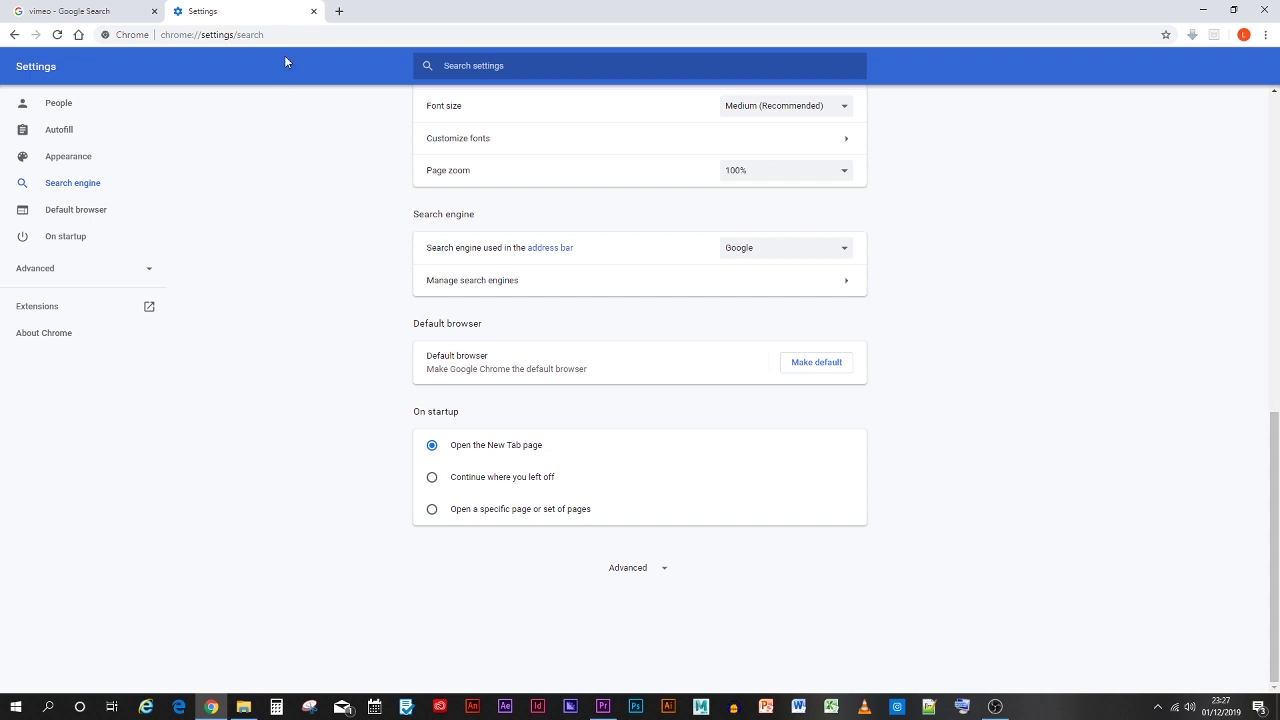
{"action": "left_click", "coordinate": [313, 12]}
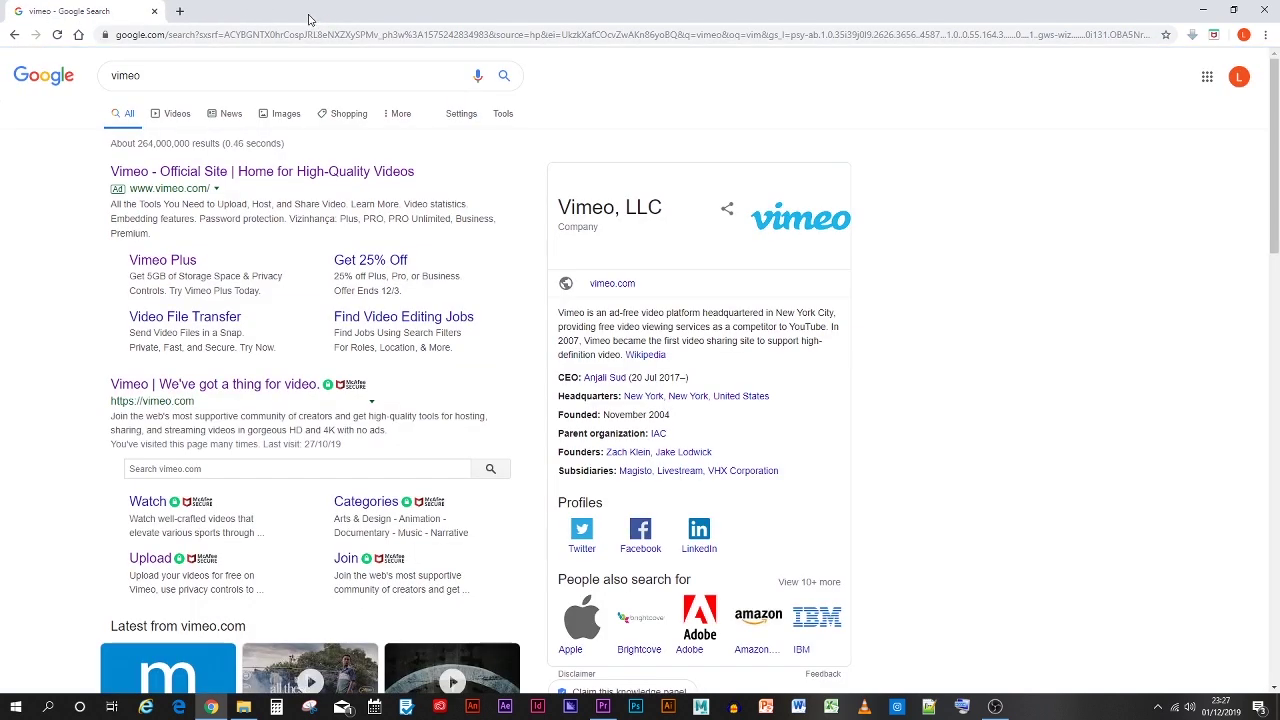
Open the Vimeo profile from the shortcut on a new tab page, closing the Google search tab, and check the existing video's title.
{"action": "left_click", "coordinate": [180, 12]}
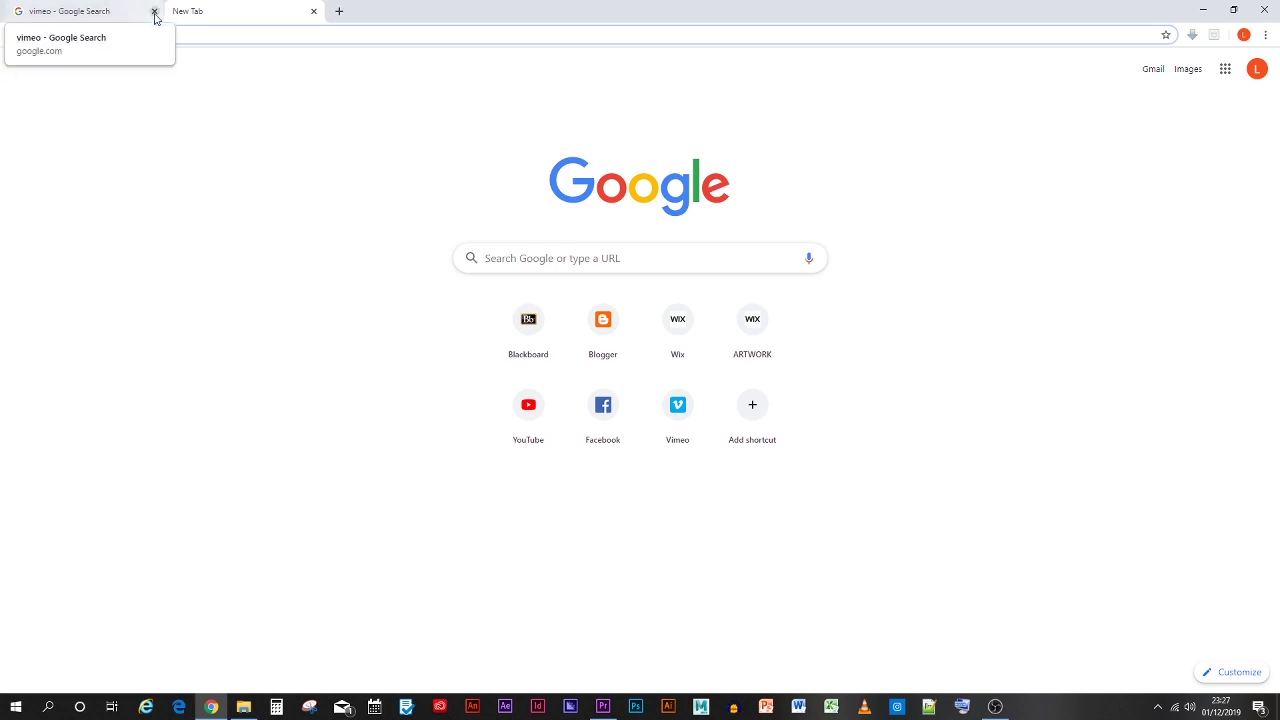
{"action": "left_click", "coordinate": [155, 12]}
{"action": "left_click", "coordinate": [688, 404]}
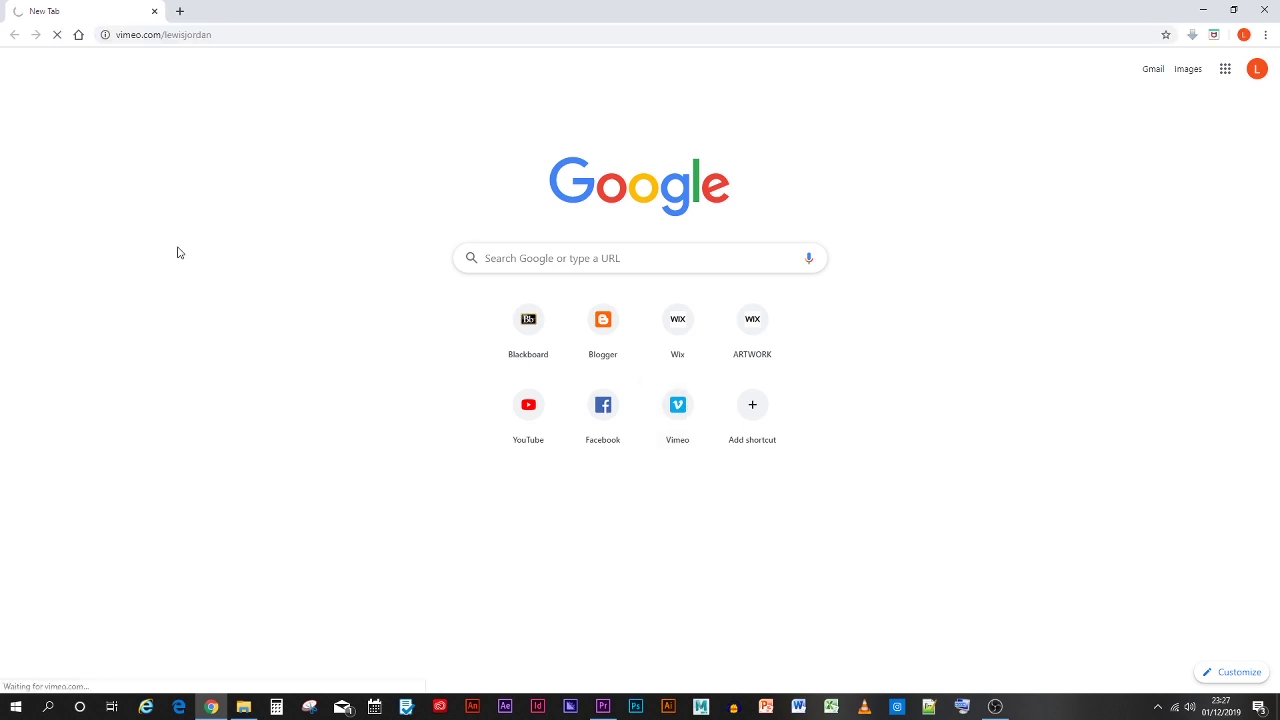
{"action": "scroll", "coordinate": [271, 296], "scroll_direction": "down", "scroll_amount": 2}
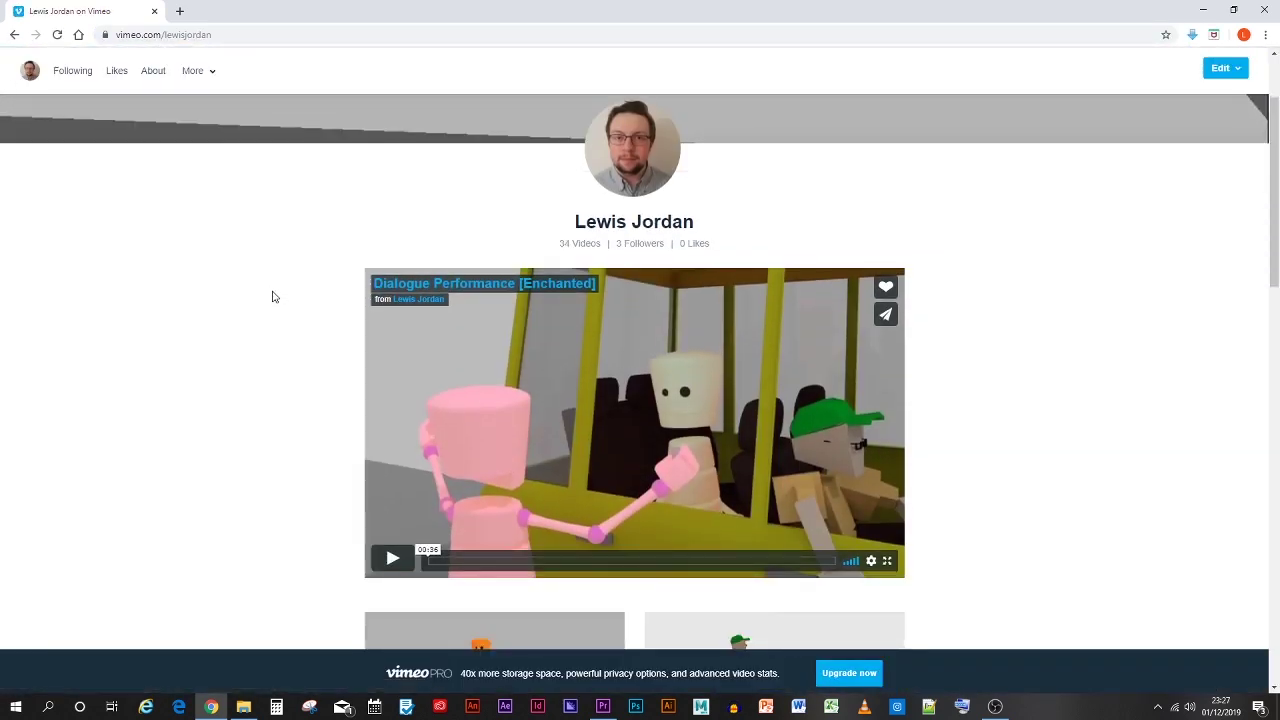
Return to Premiere Pro and save the export's output name as Dialogue Performance [Enchanted] Simple in the Dialogue Test 2 folder.
{"action": "left_click", "coordinate": [243, 706]}
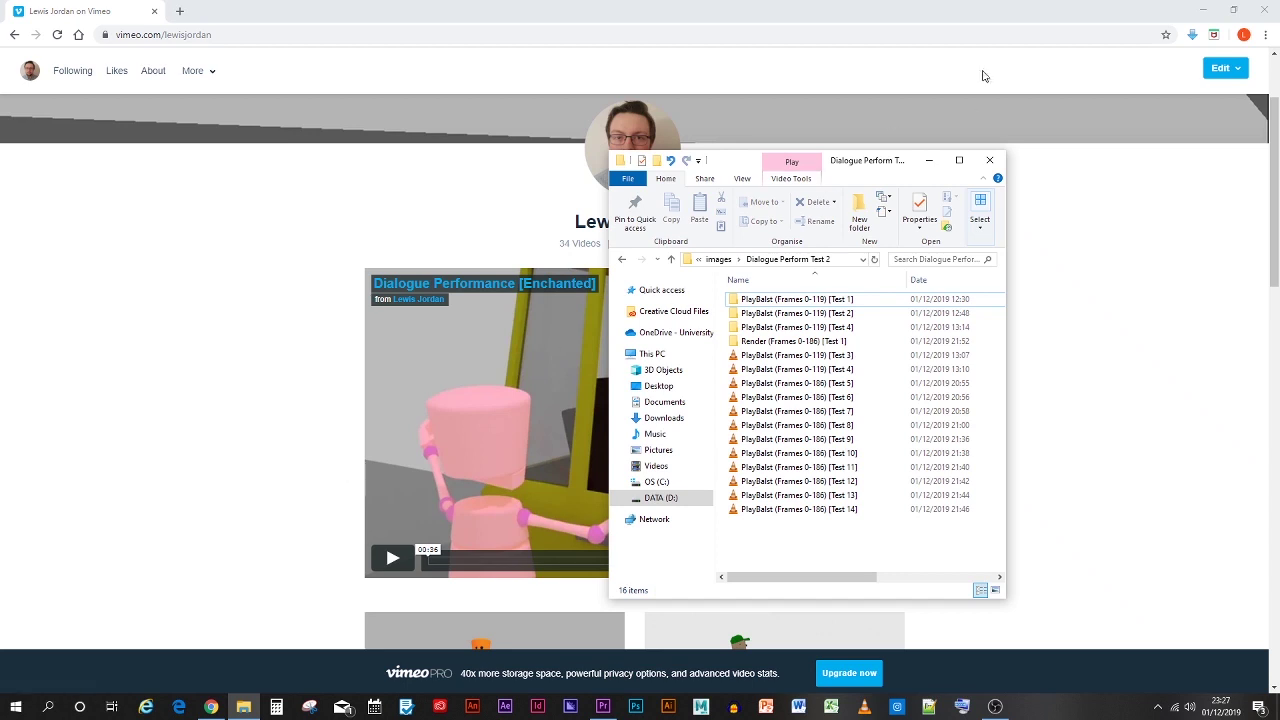
{"action": "left_click", "coordinate": [929, 160]}
{"action": "left_click", "coordinate": [604, 707]}
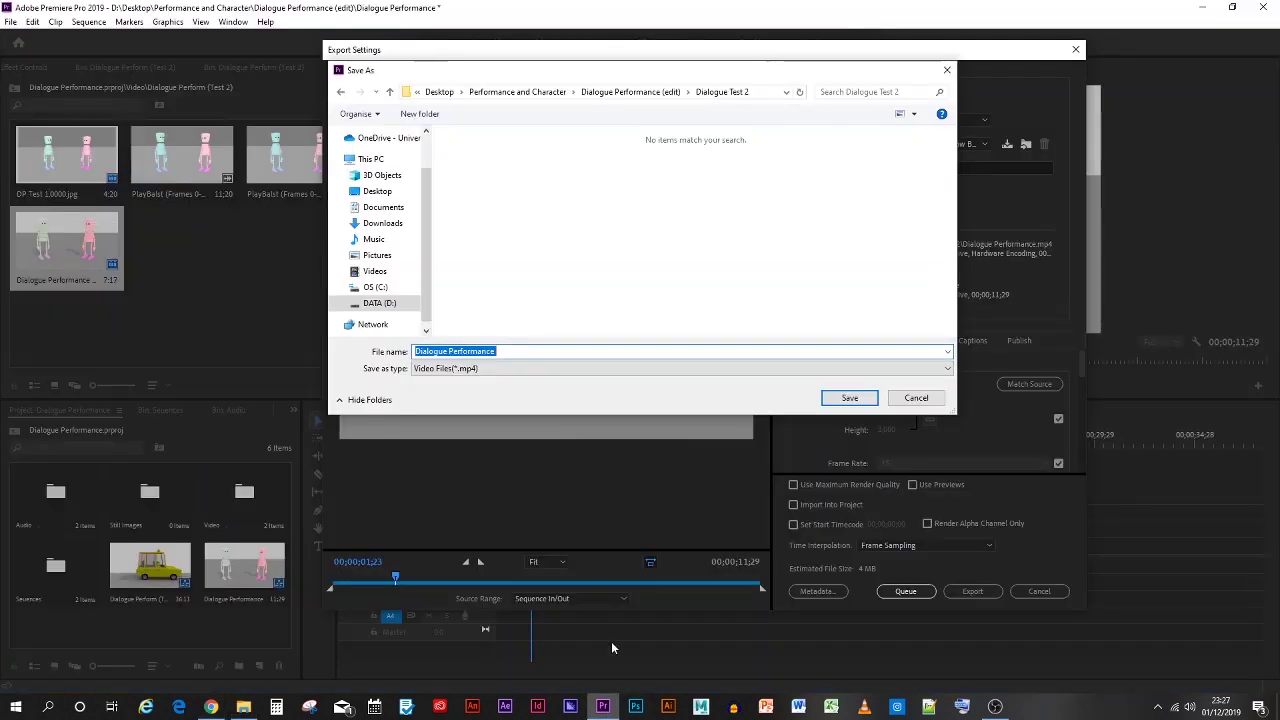
{"action": "left_click", "coordinate": [530, 351]}
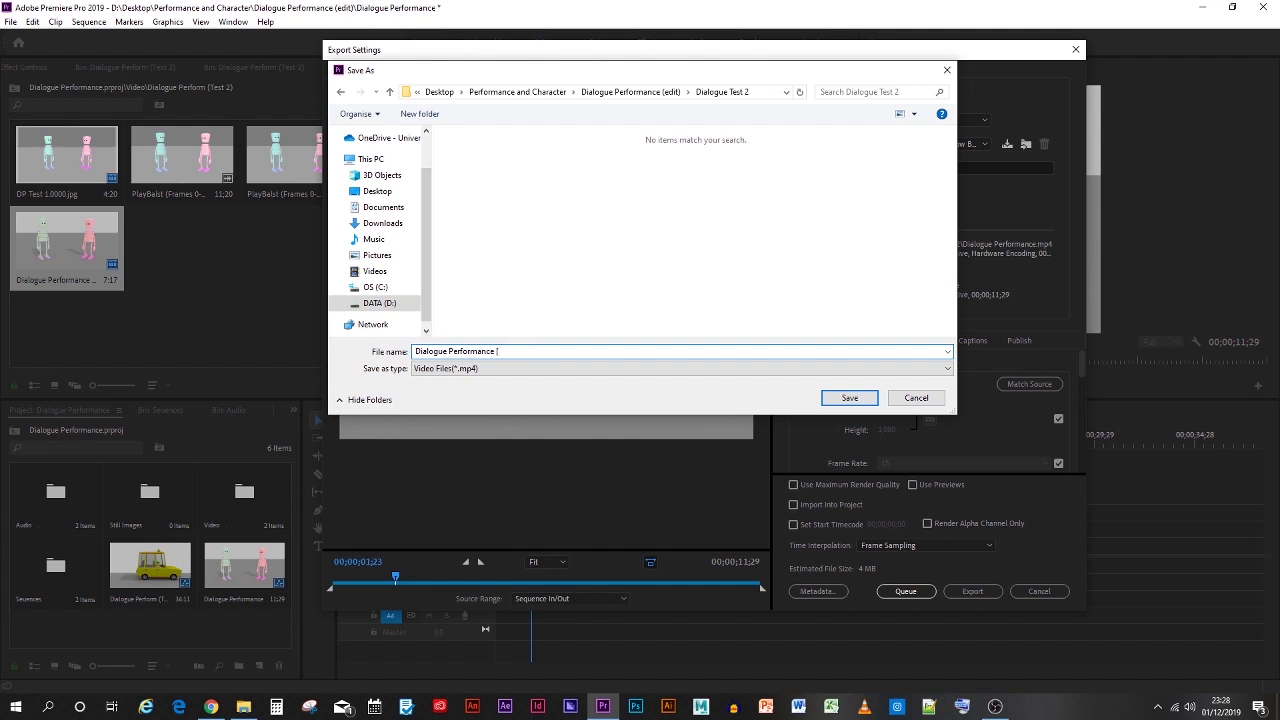
{"action": "type", "text": "[Enchanted] Simple"}
{"action": "key", "text": "Return"}
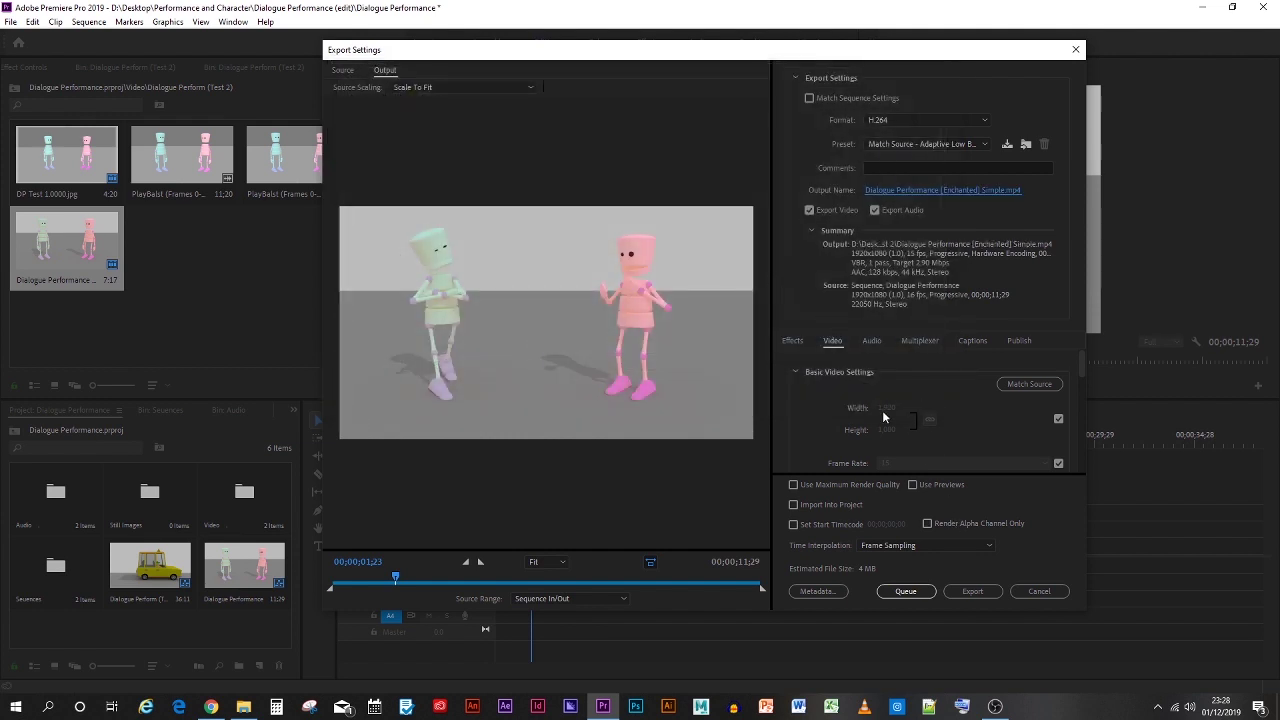
Enable Use Maximum Render Quality and Render at Maximum Depth, export the video, and save the project.
{"action": "left_click", "coordinate": [850, 482]}
{"action": "scroll", "coordinate": [840, 433], "scroll_direction": "down", "scroll_amount": 2}
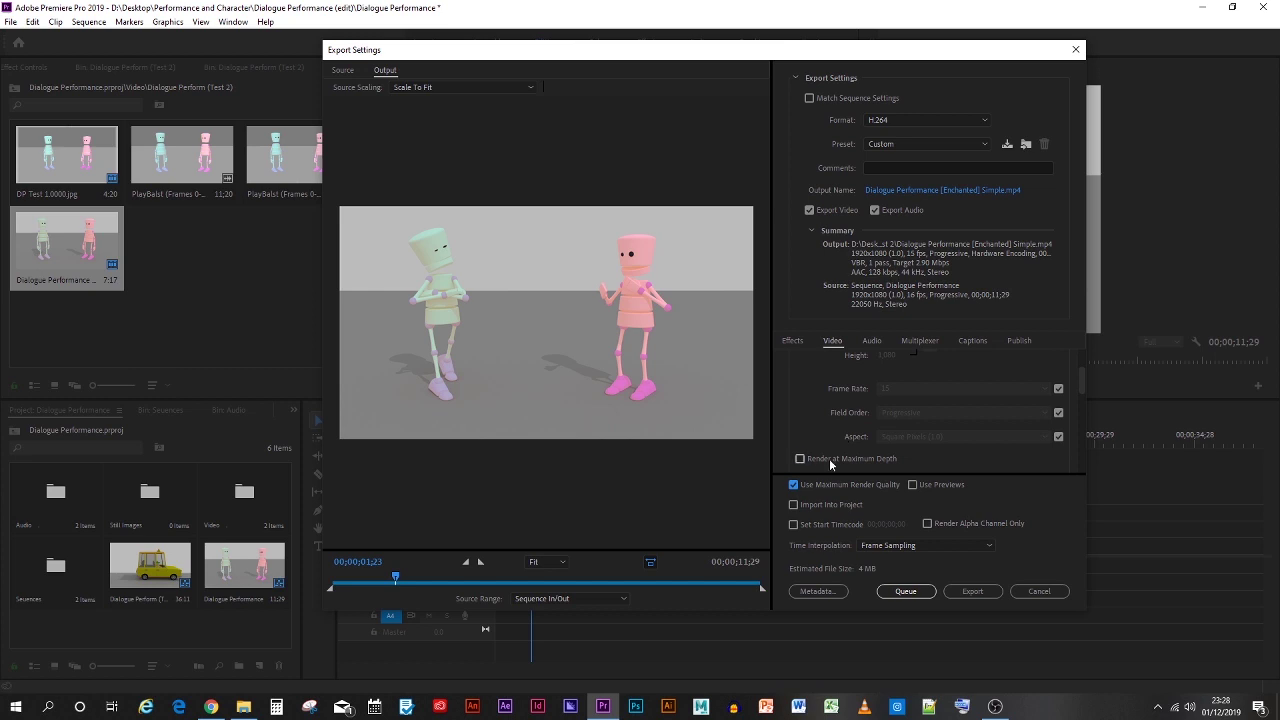
{"action": "left_click", "coordinate": [829, 458]}
{"action": "left_click", "coordinate": [962, 594]}
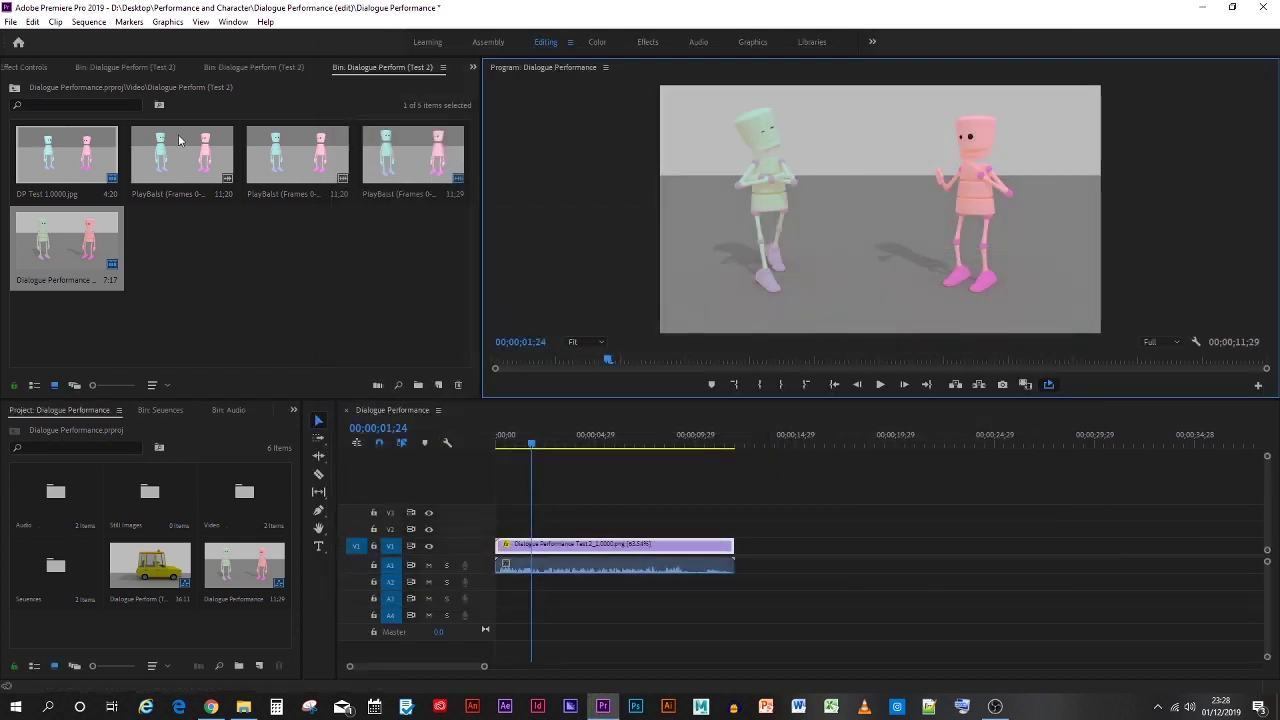
{"action": "left_click", "coordinate": [10, 21]}
{"action": "left_click", "coordinate": [35, 174]}
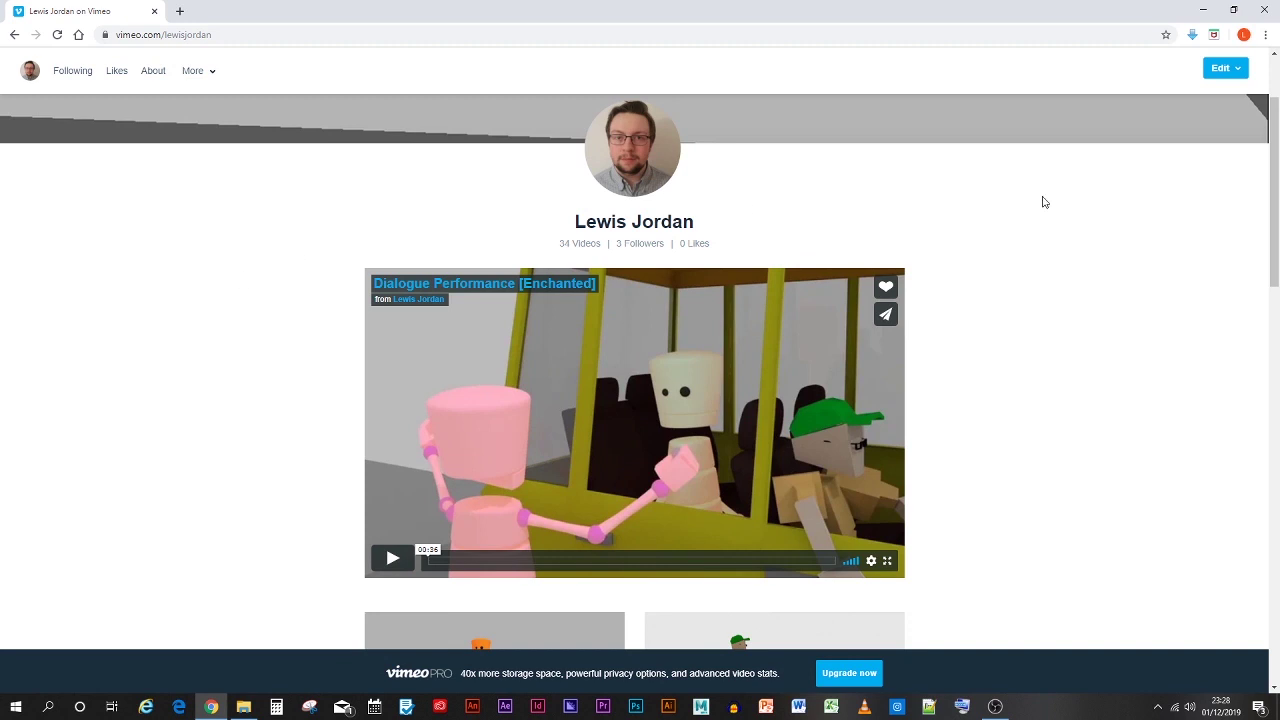
Look over the Vimeo profile page in Chrome and open the account's My videos list.
{"action": "scroll", "coordinate": [1170, 184], "scroll_direction": "up", "scroll_amount": 2}
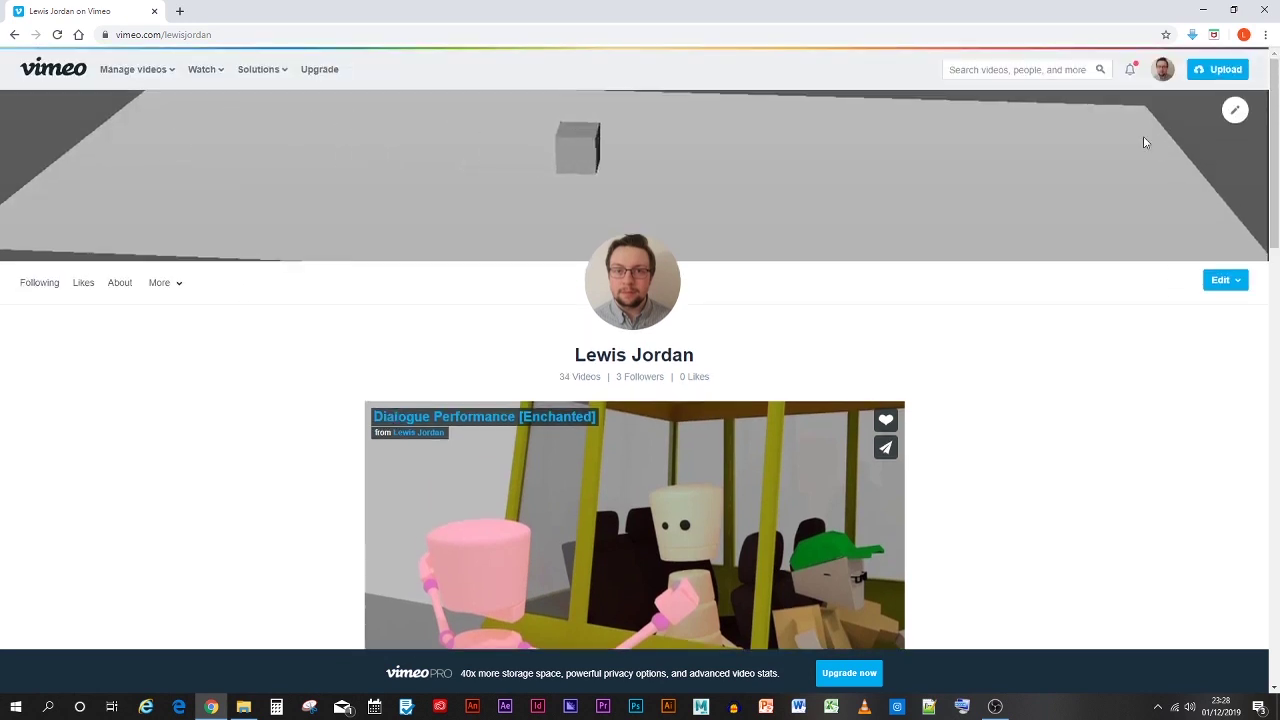
{"action": "scroll", "coordinate": [765, 453], "scroll_direction": "down", "scroll_amount": 1}
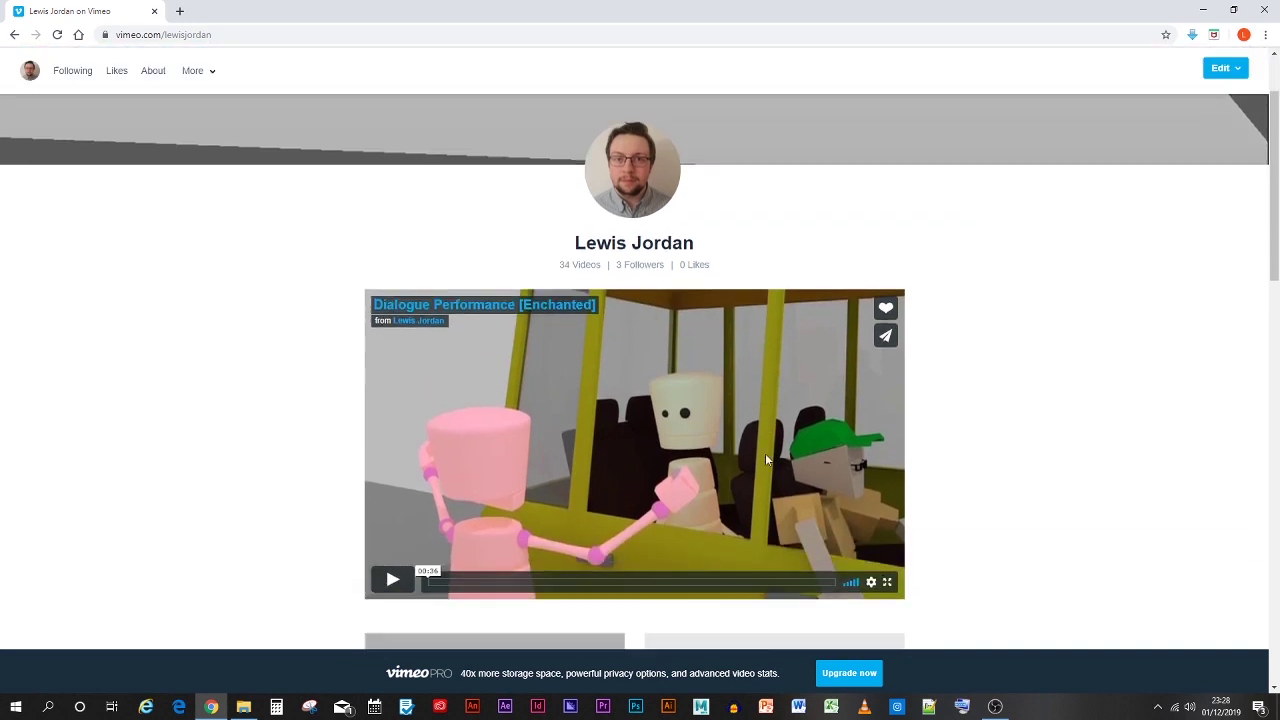
{"action": "scroll", "coordinate": [200, 217], "scroll_direction": "up", "scroll_amount": 2}
{"action": "mouse_move", "coordinate": [143, 77]}
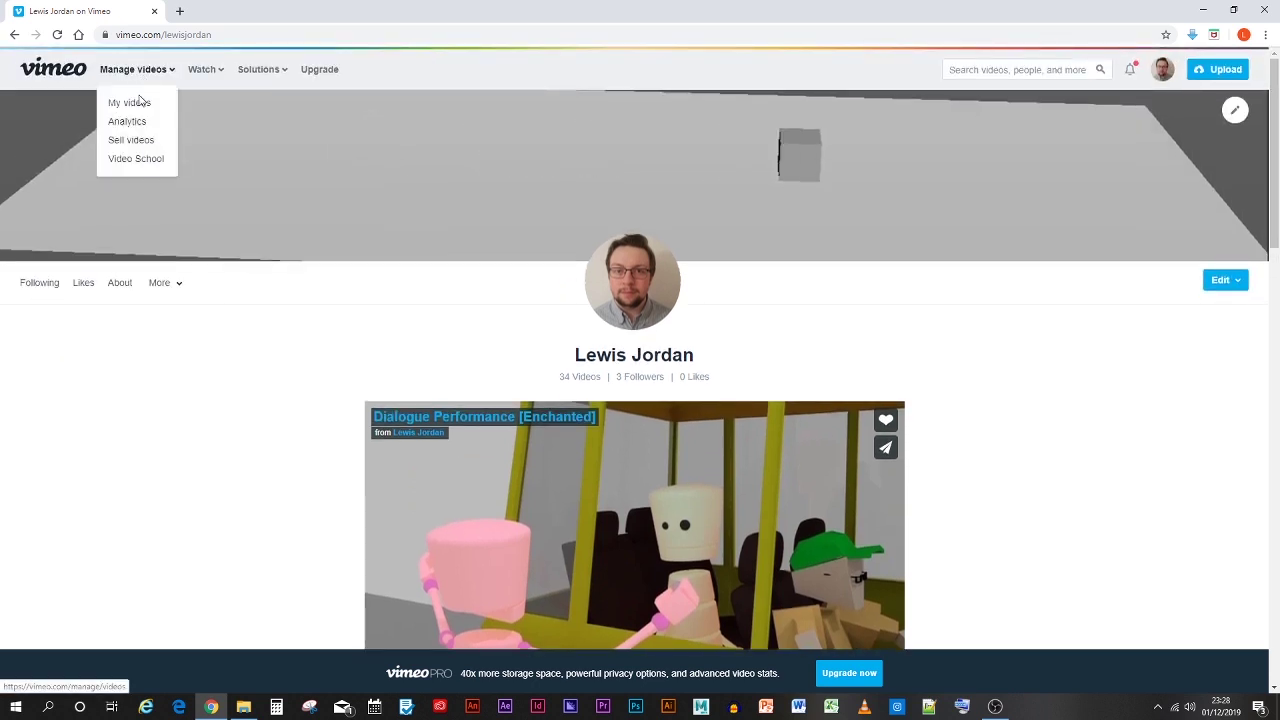
{"action": "left_click", "coordinate": [136, 107]}
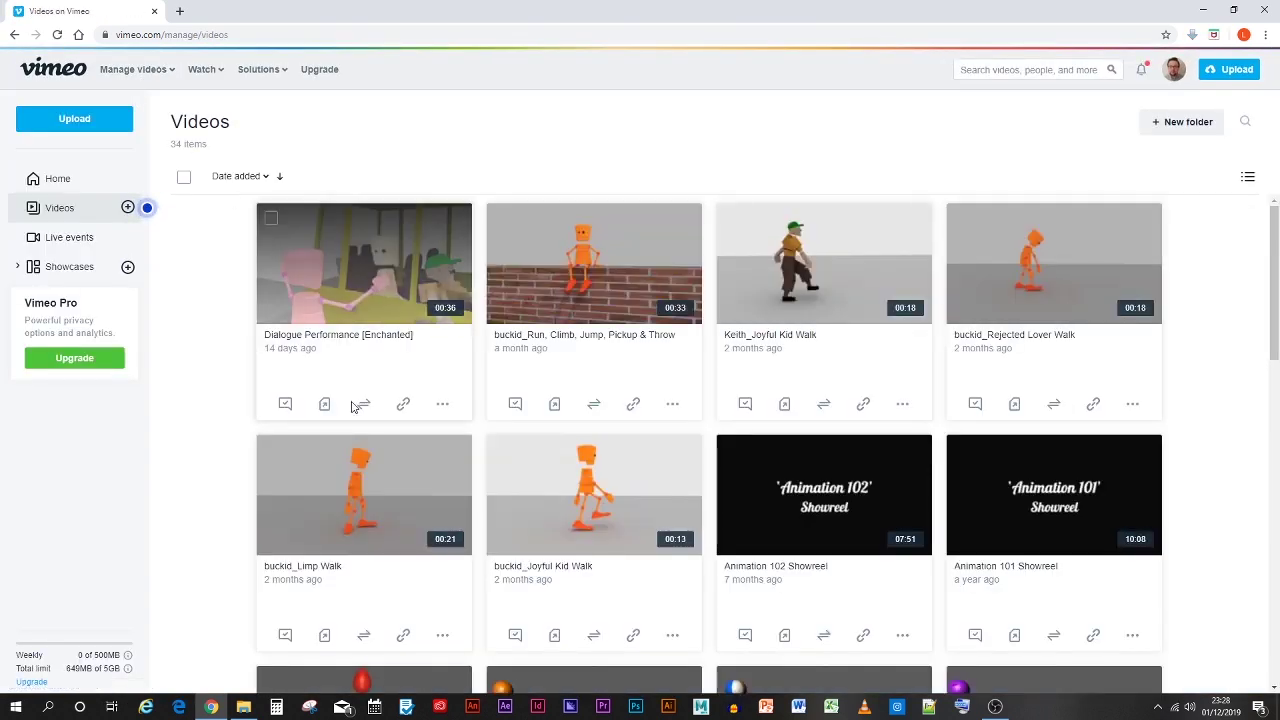
Open the settings of the Dialogue Performance [Enchanted] video in a new tab.
{"action": "left_click", "coordinate": [442, 403]}
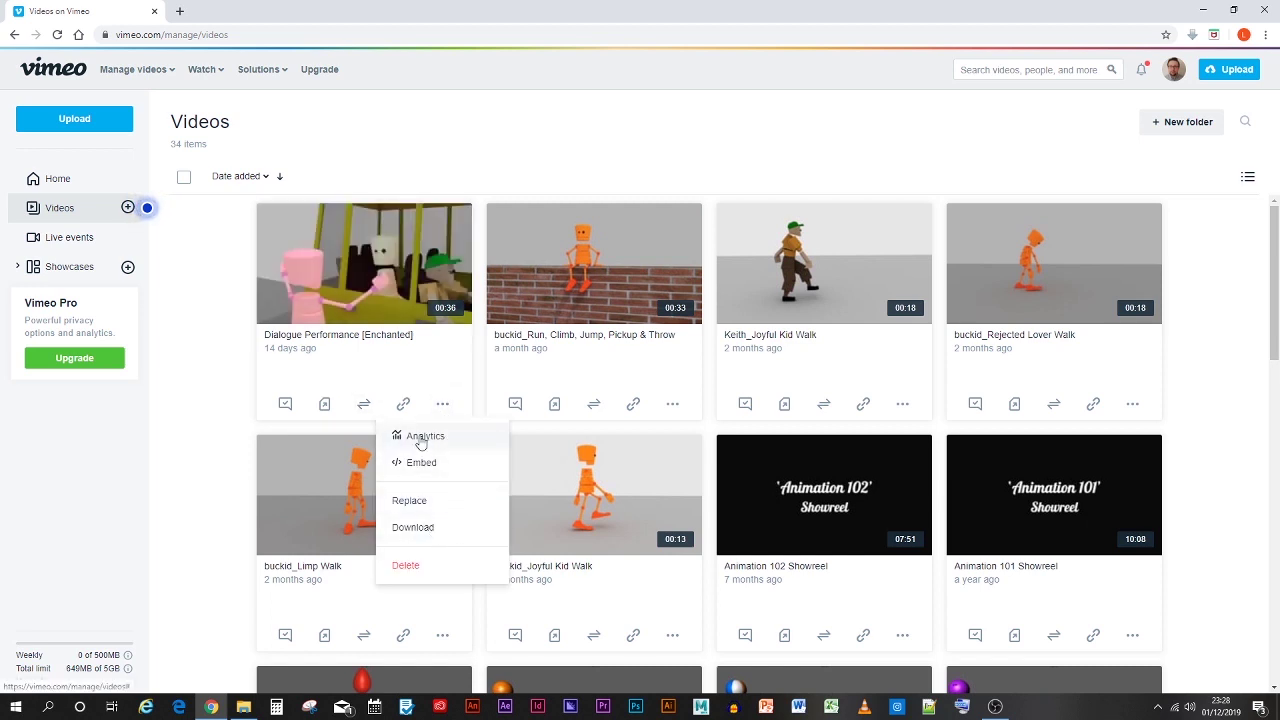
{"action": "right_click", "coordinate": [318, 338]}
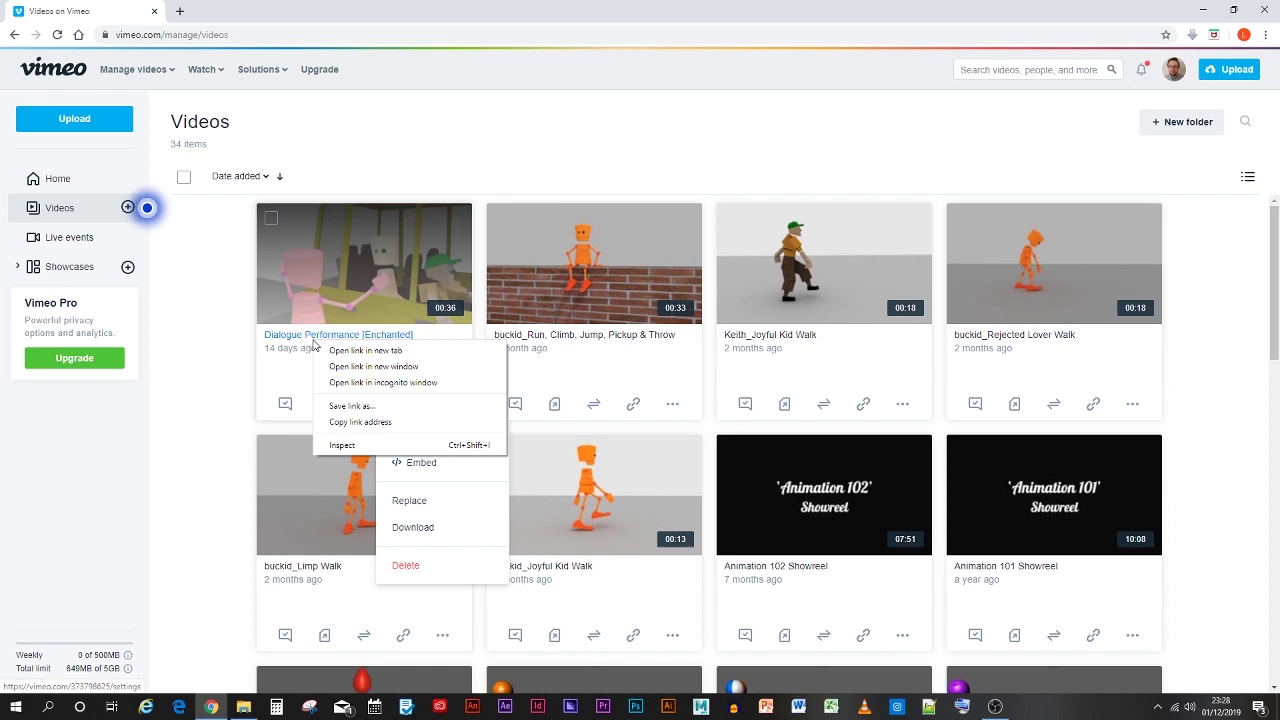
{"action": "left_click", "coordinate": [206, 329]}
{"action": "left_click", "coordinate": [335, 282]}
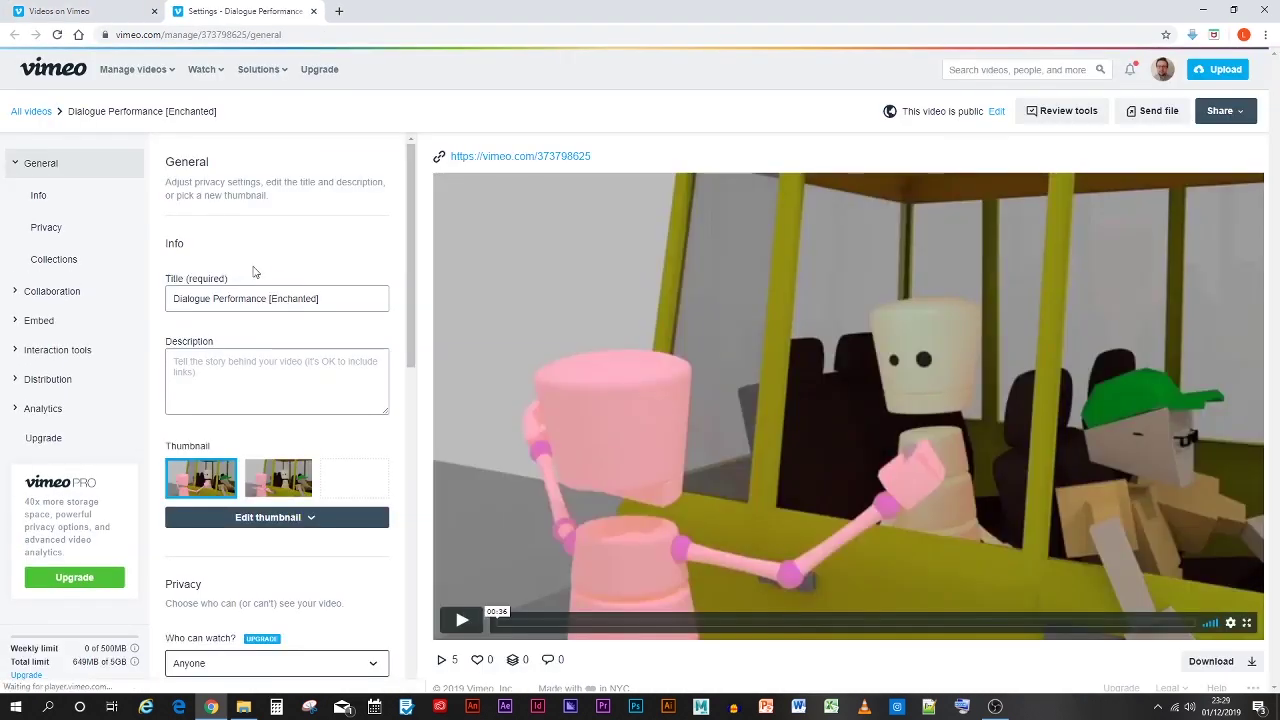
Retitle the video as Dialogue Performance [Enchanted] Taxi (Wrong Emotions) and save the changes.
{"action": "left_click", "coordinate": [348, 300]}
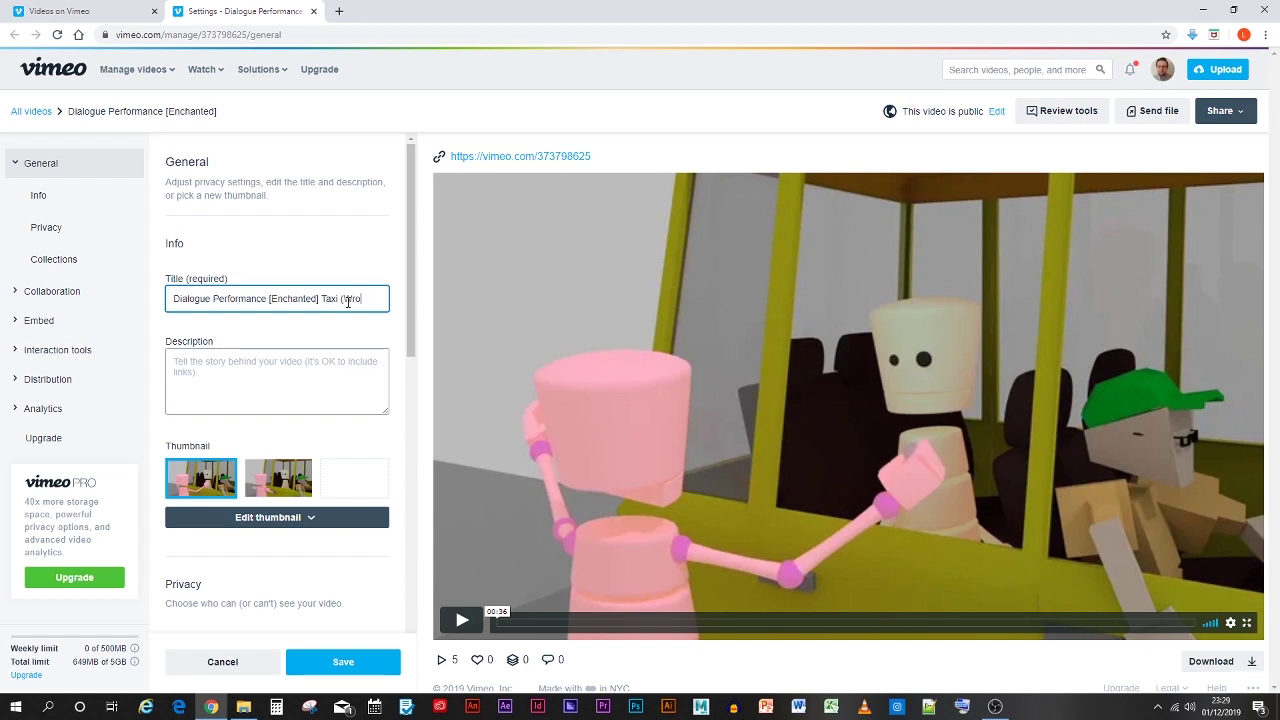
{"action": "type", "text": "g"}
{"action": "type", "text": " Emotions"}
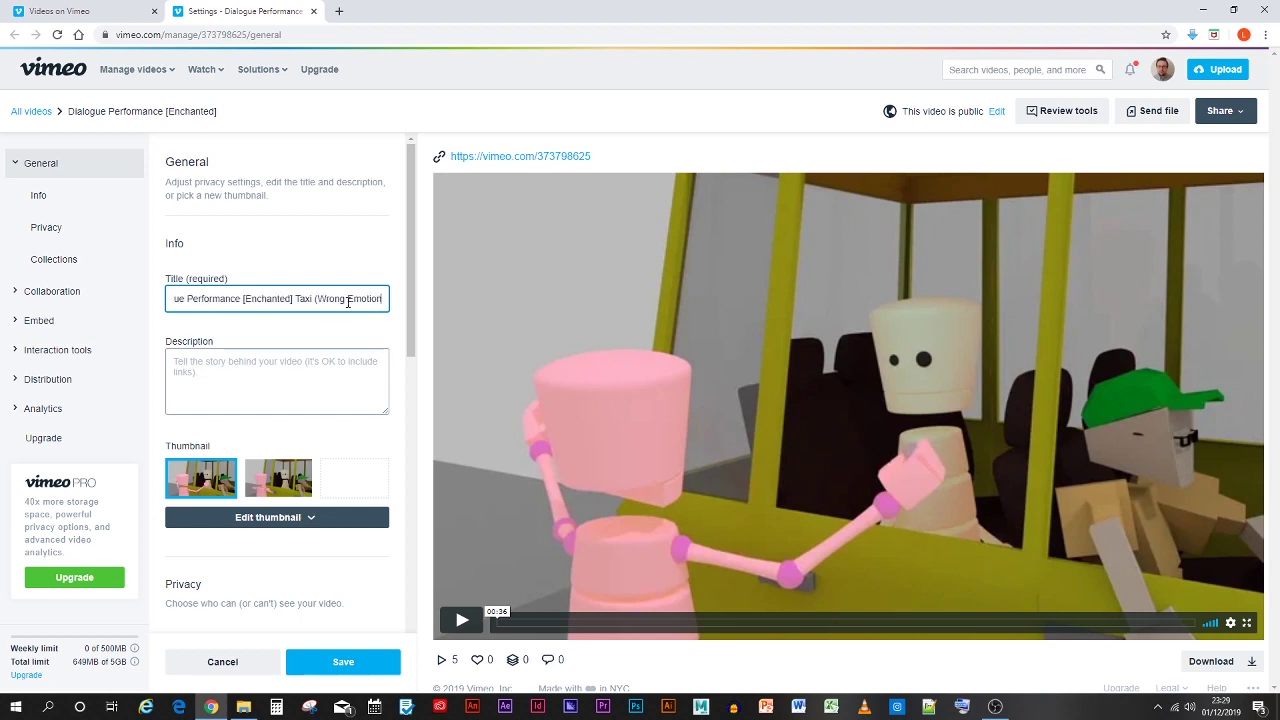
{"action": "type", "text": ")"}
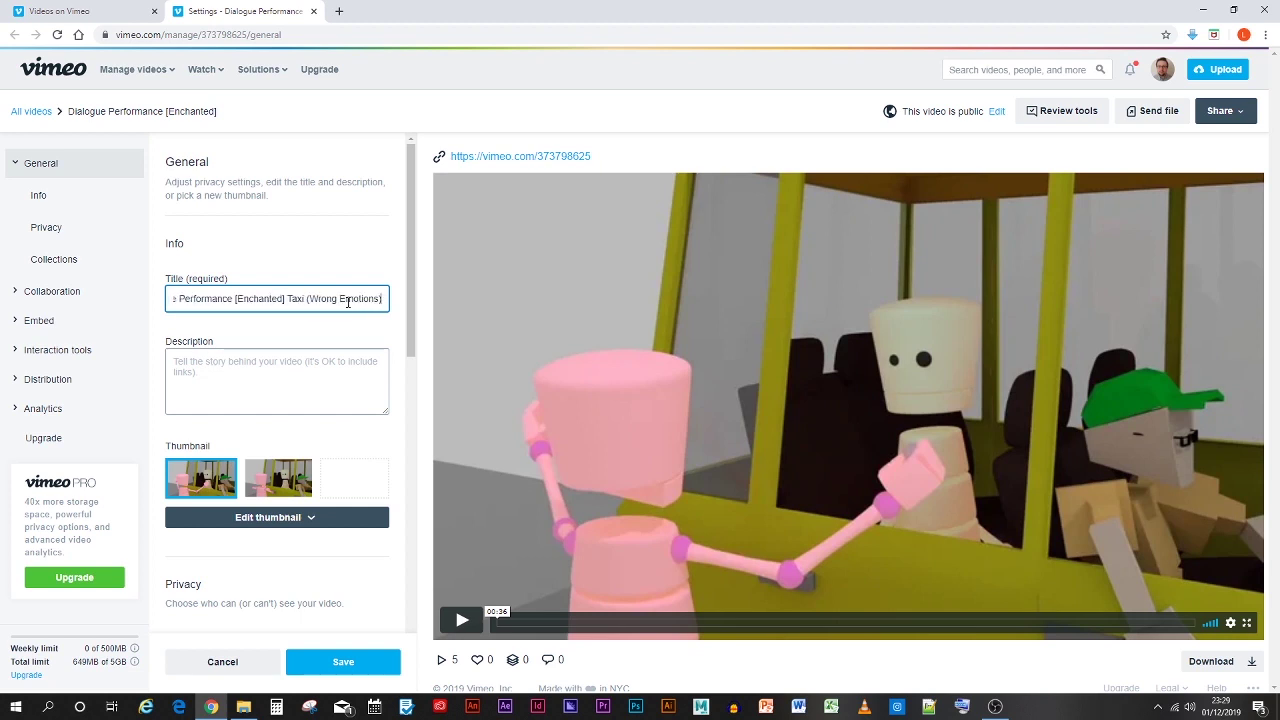
{"action": "left_click", "coordinate": [268, 517]}
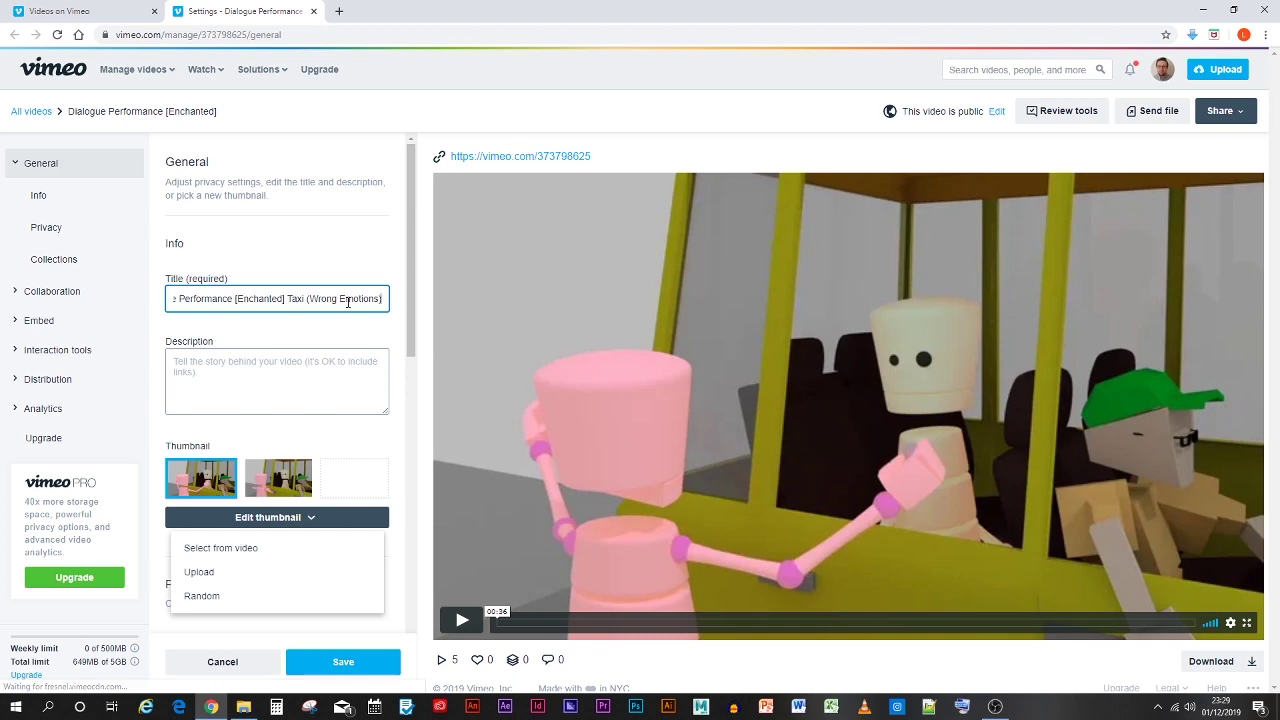
{"action": "left_click", "coordinate": [370, 660]}
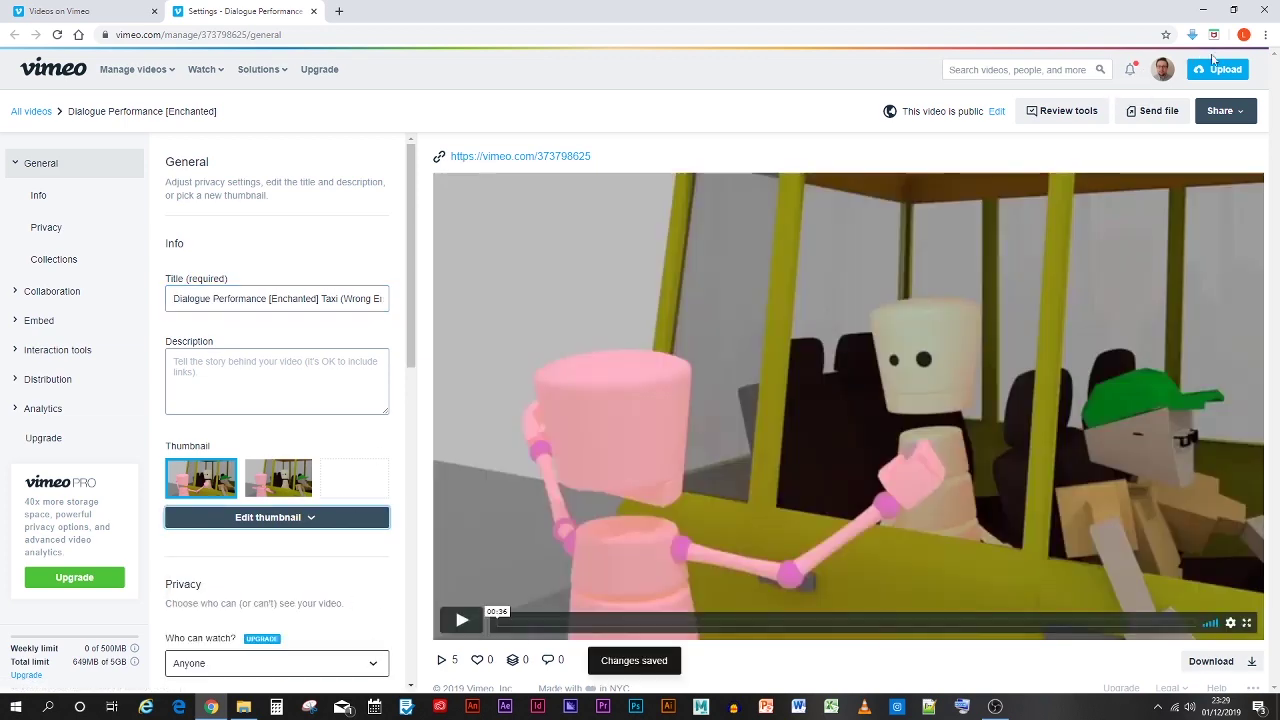
Upload the Dialogue Performance [Enchanted] Simple video to Vimeo from the Dialogue Test 2 folder in Dialogue Performance (edit) on the DATA (D:) drive.
{"action": "left_click", "coordinate": [1216, 68]}
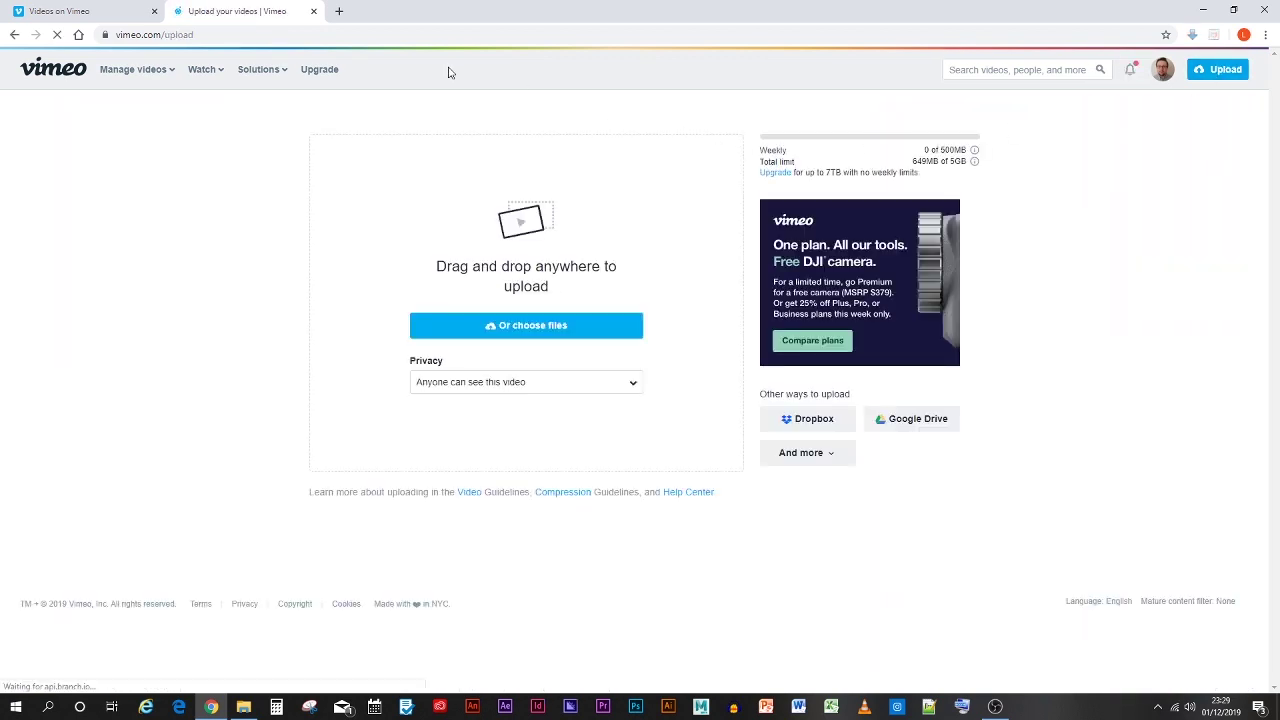
{"action": "left_click", "coordinate": [520, 326]}
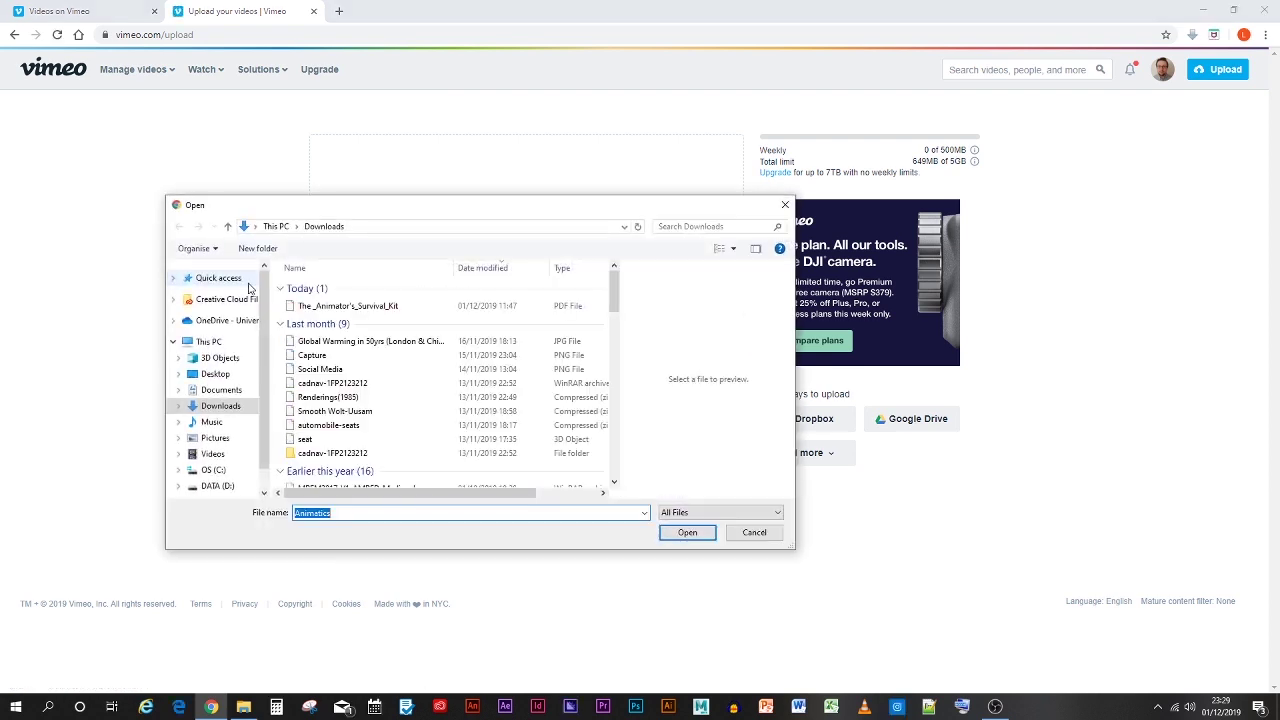
{"action": "left_click", "coordinate": [216, 485]}
{"action": "double_click", "coordinate": [312, 305]}
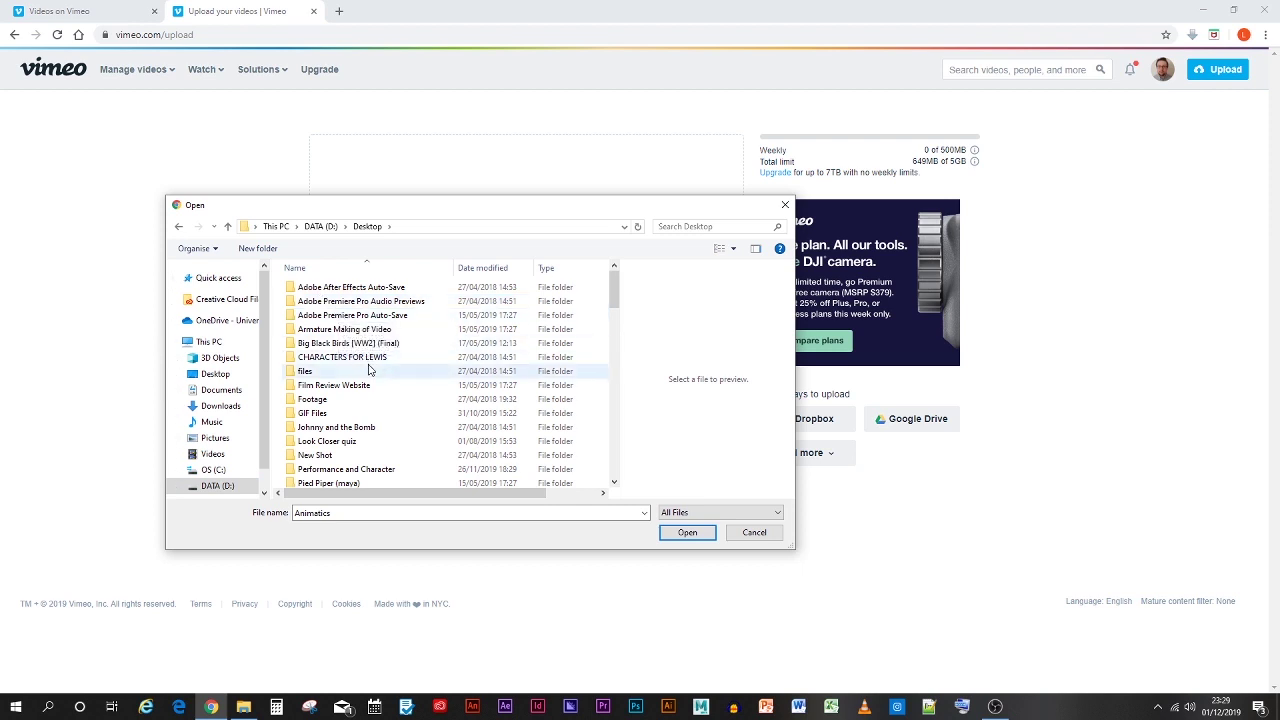
{"action": "scroll", "coordinate": [369, 370], "scroll_direction": "down", "scroll_amount": 1}
{"action": "double_click", "coordinate": [361, 437]}
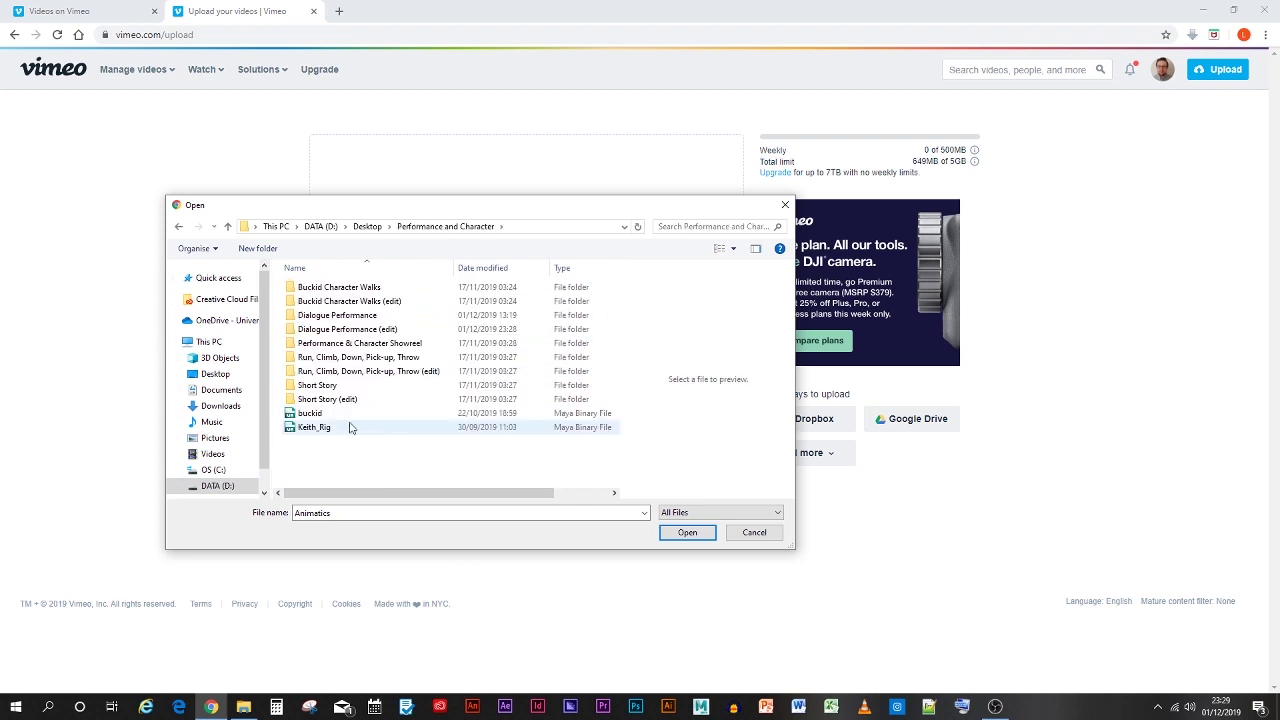
{"action": "double_click", "coordinate": [331, 332]}
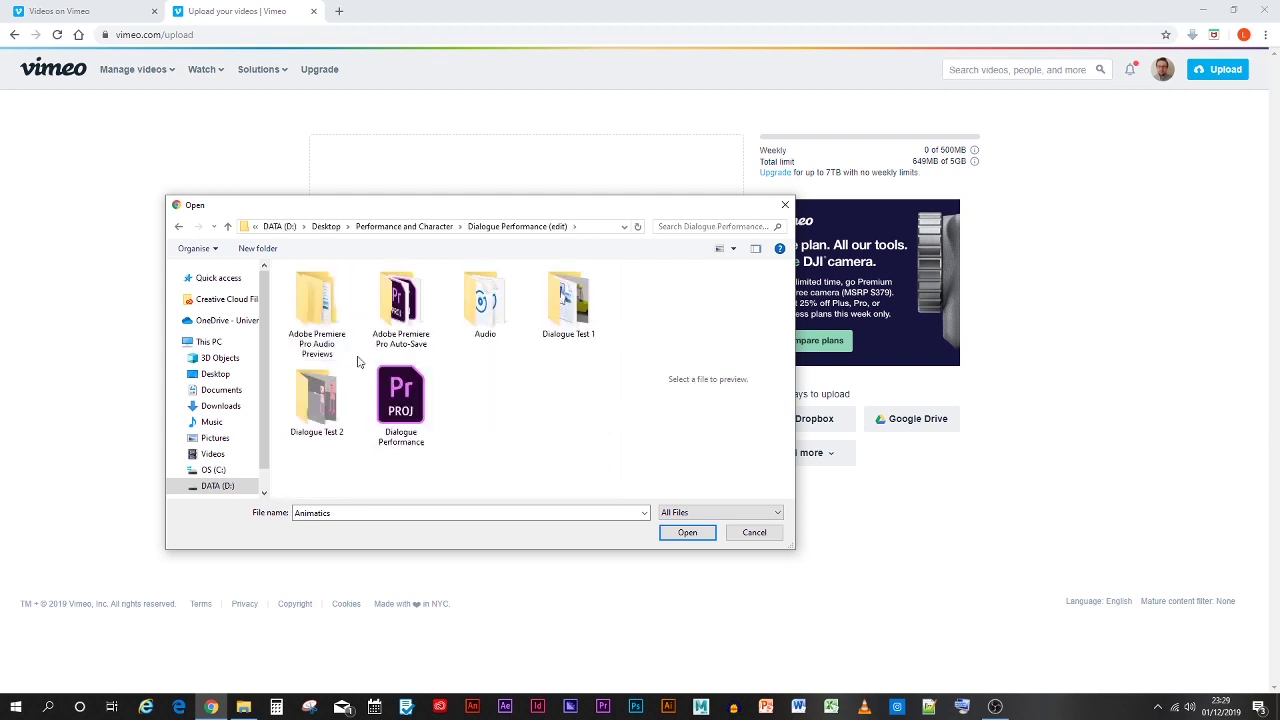
{"action": "left_click", "coordinate": [299, 404]}
{"action": "double_click", "coordinate": [299, 404]}
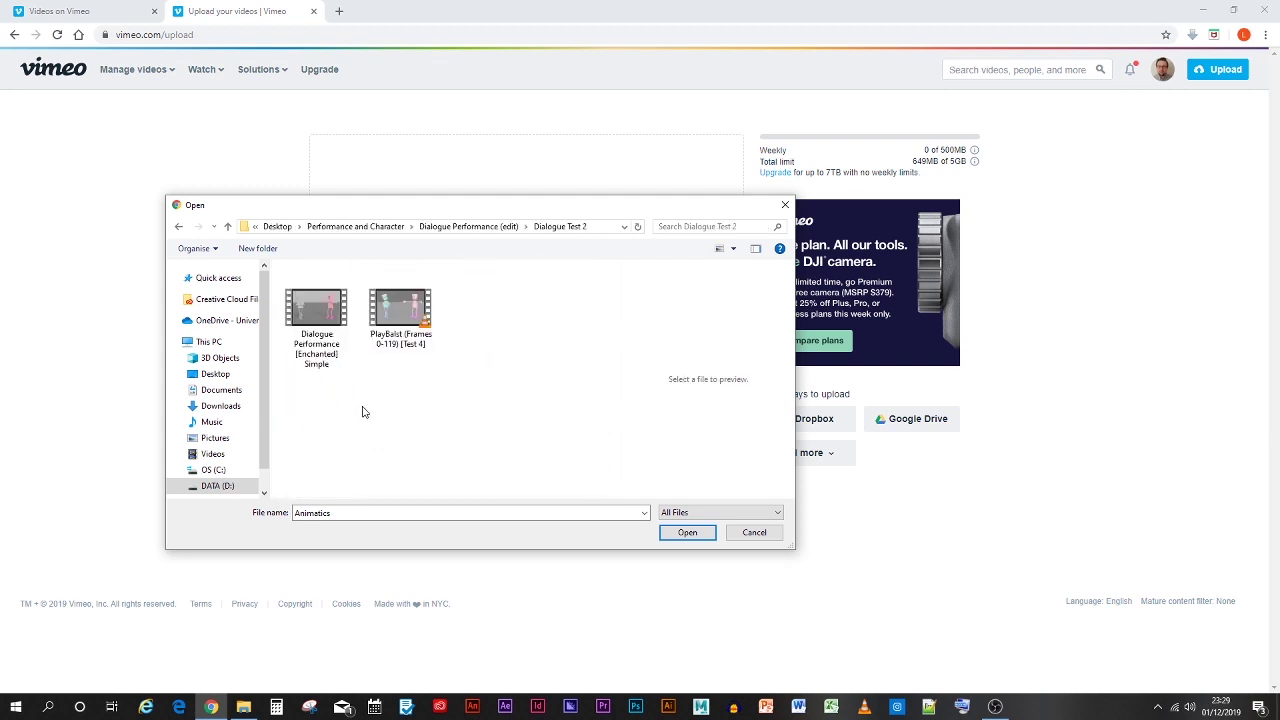
{"action": "double_click", "coordinate": [310, 323]}
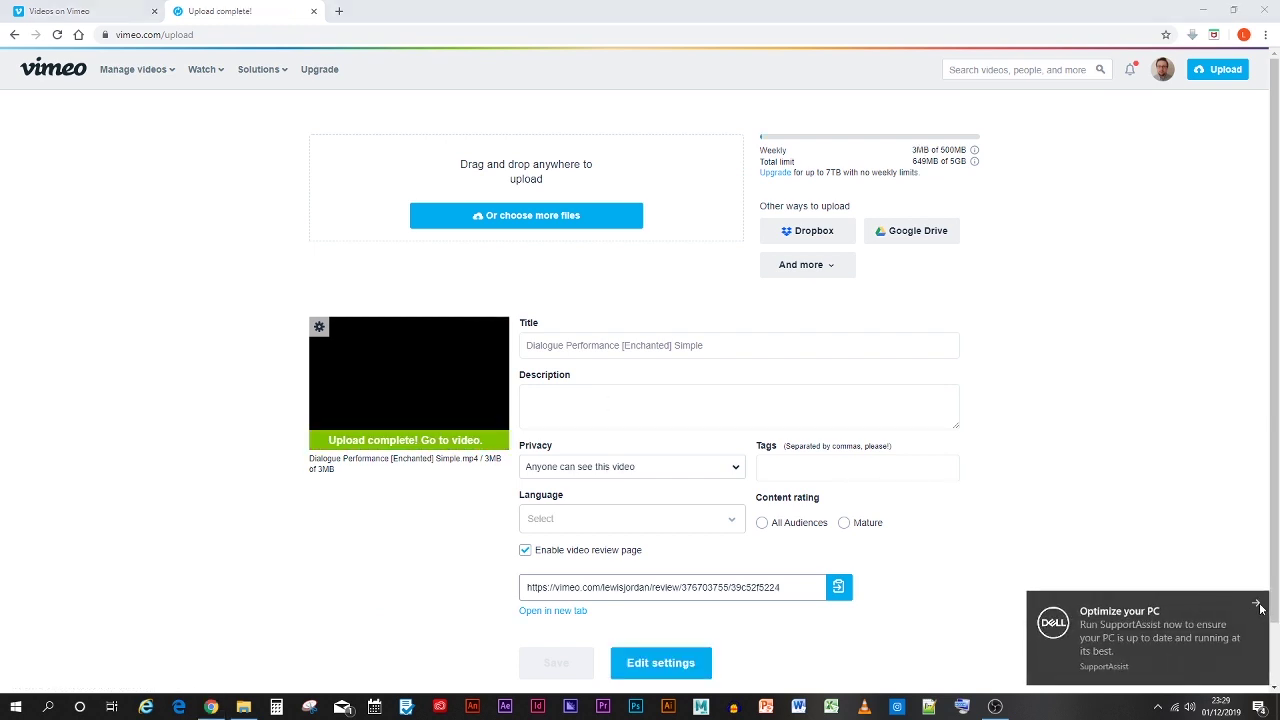
{"action": "left_click", "coordinate": [1258, 603]}
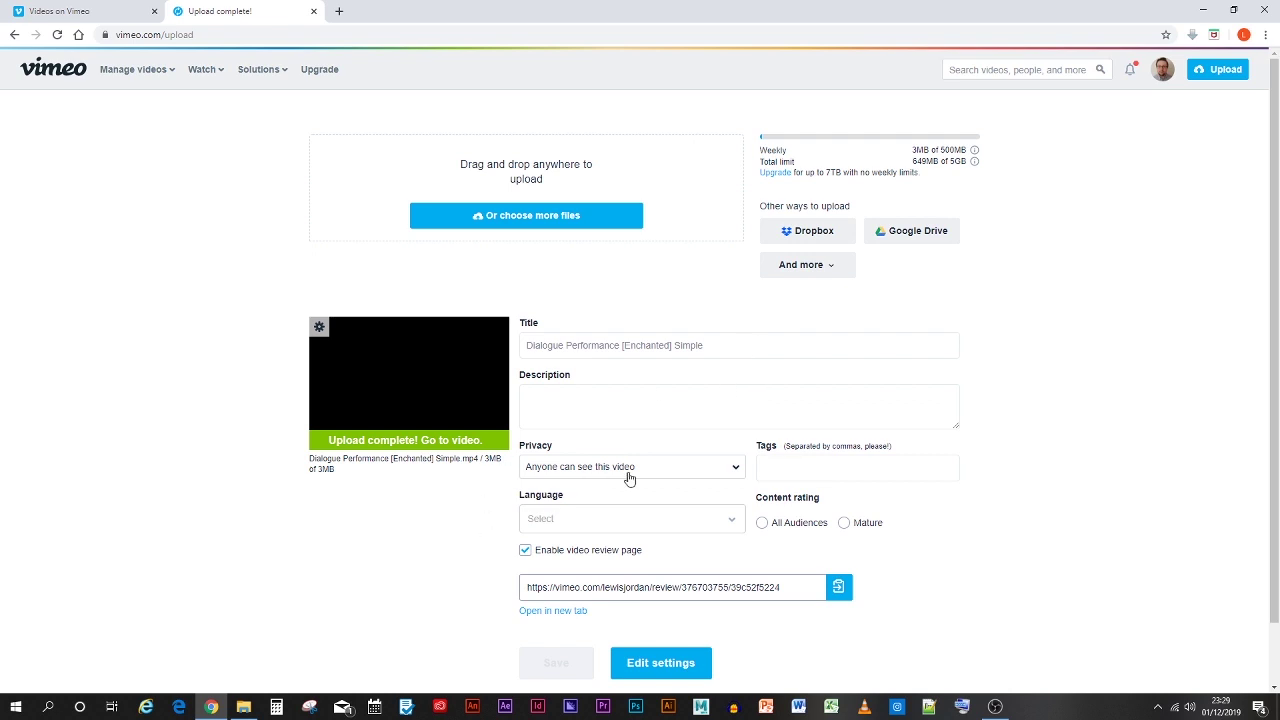
Tag the uploaded video with Simple, Dialogue, Enchanted, Buckid, reusing the earlier tag suggestion without Taxi and Keith.
{"action": "left_click", "coordinate": [825, 475]}
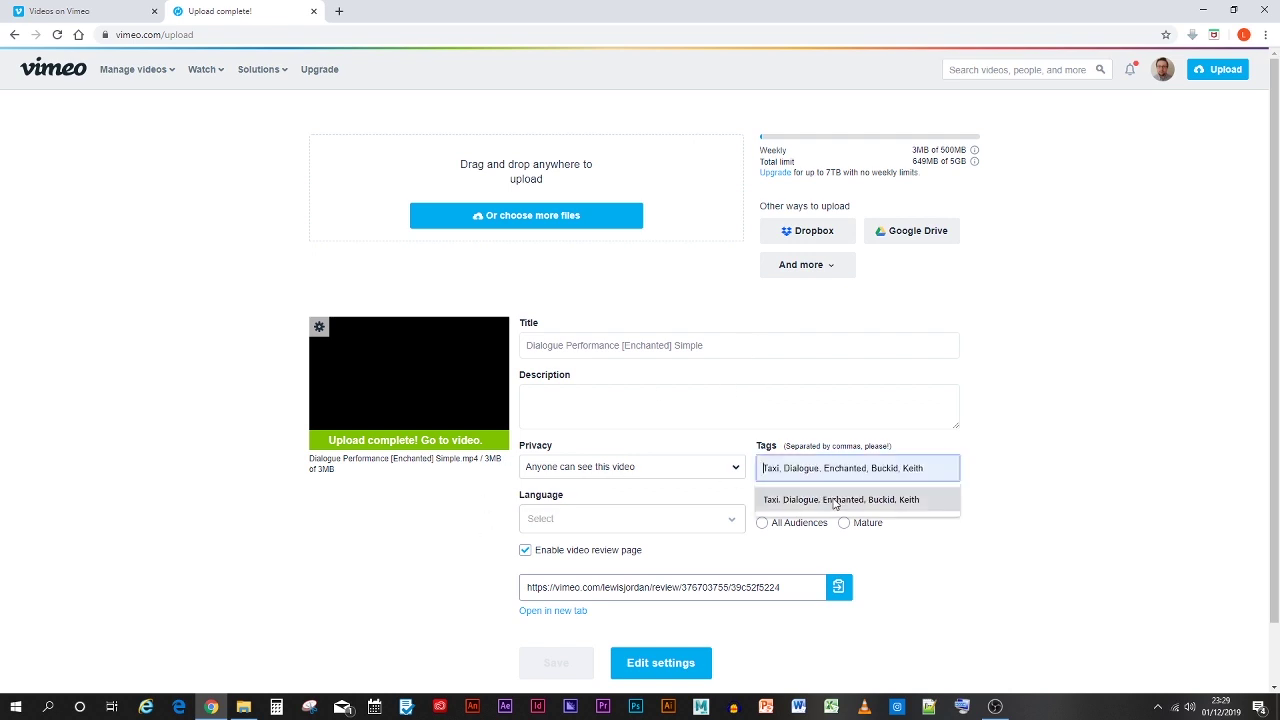
{"action": "left_click", "coordinate": [834, 500]}
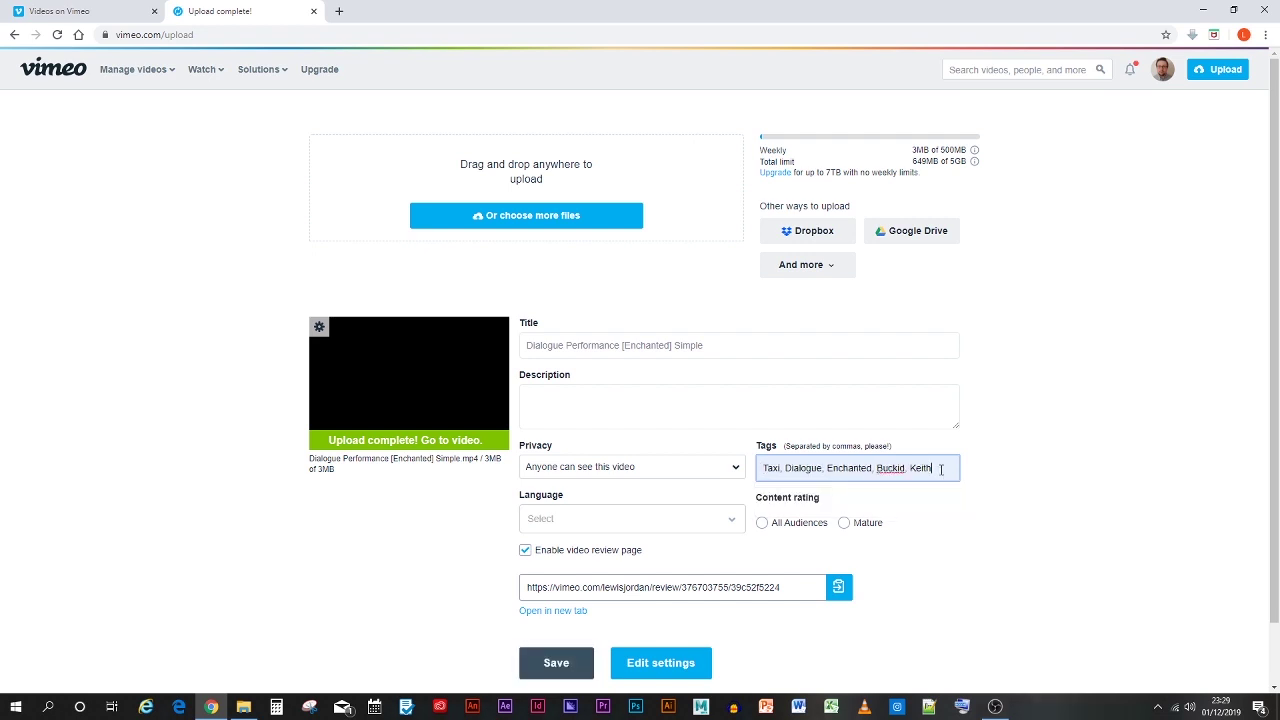
{"action": "key", "text": "BackSpace"}
{"action": "key", "text": "BackSpace"}
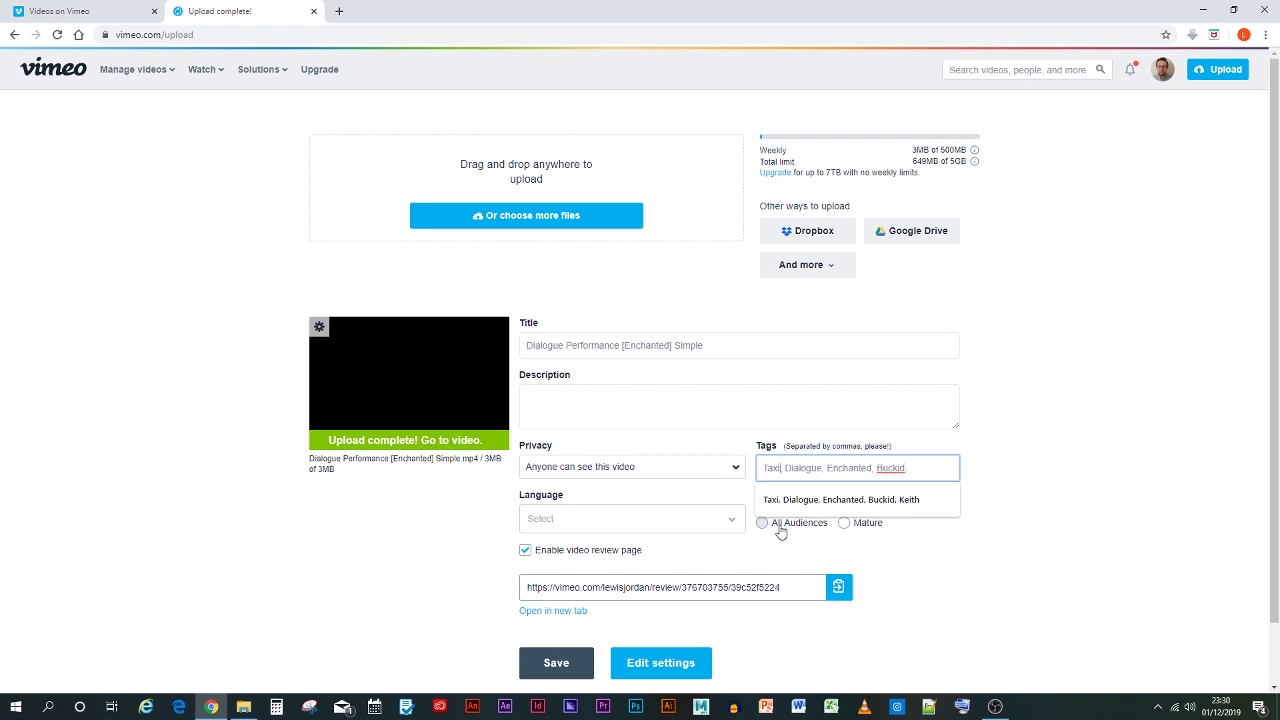
{"action": "key", "text": "BackSpace"}
{"action": "key", "text": "BackSpace"}
{"action": "key", "text": "BackSpace"}
{"action": "key", "text": "BackSpace"}
{"action": "key", "text": "BackSpace"}
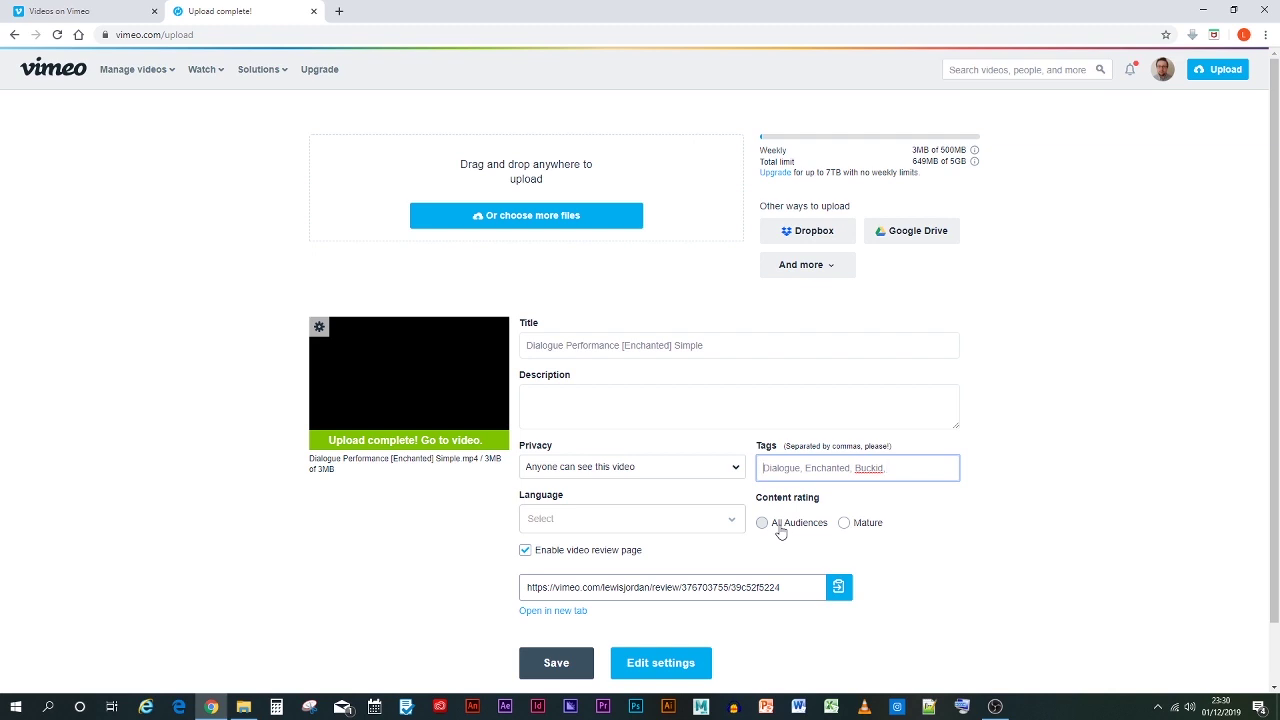
{"action": "type", "text": "Simple,"}
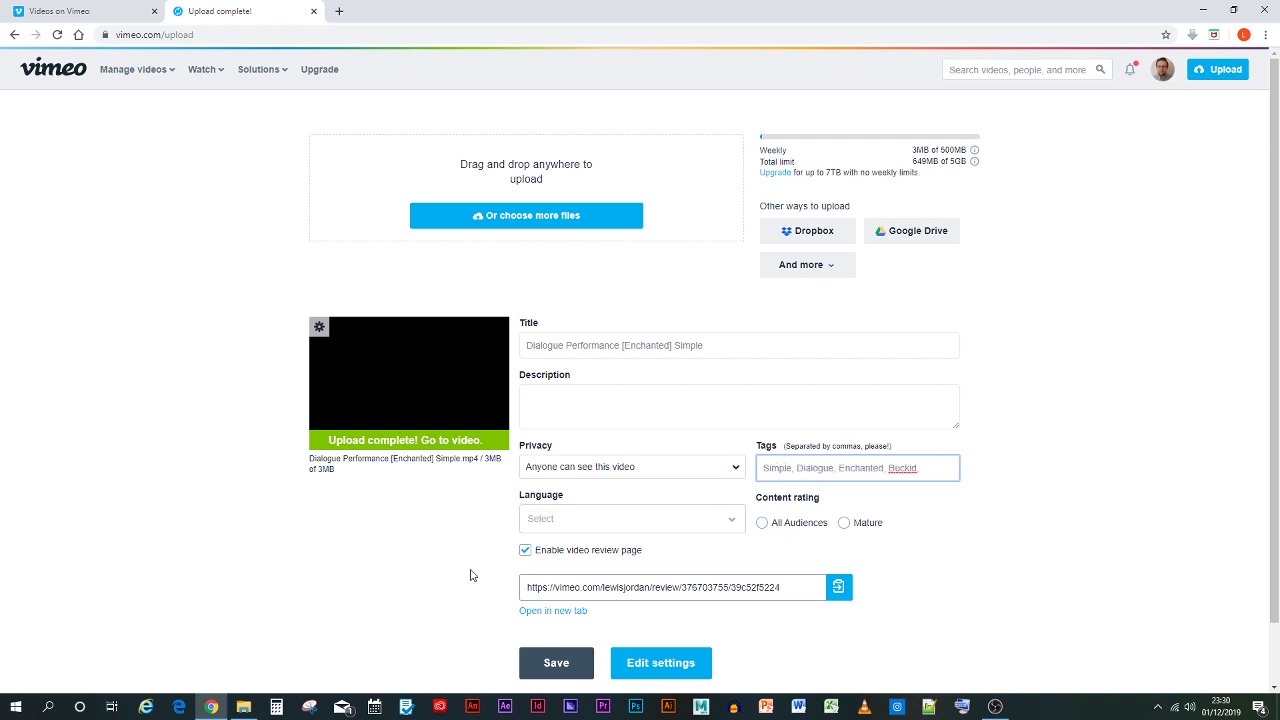
Set the video's language to English (United Kingdom) and its content rating to All Audiences, and save the details.
{"action": "left_click", "coordinate": [557, 519]}
{"action": "type", "text": "e"}
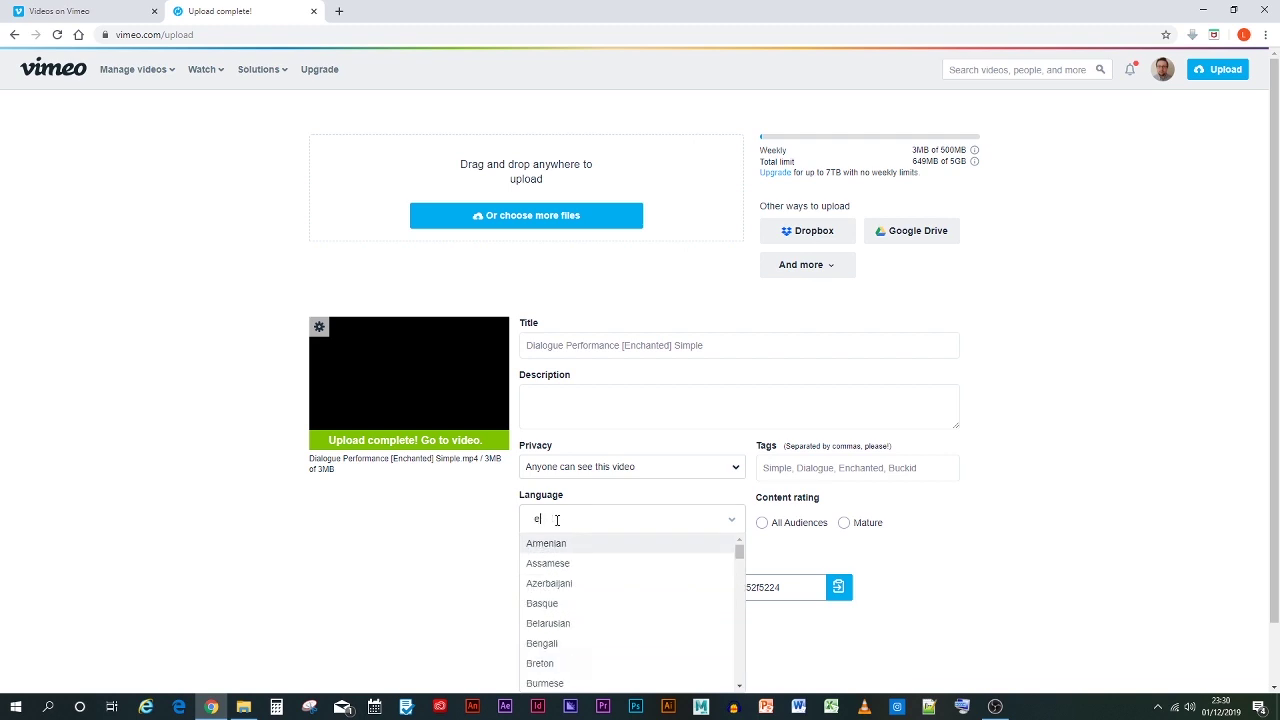
{"action": "type", "text": "n"}
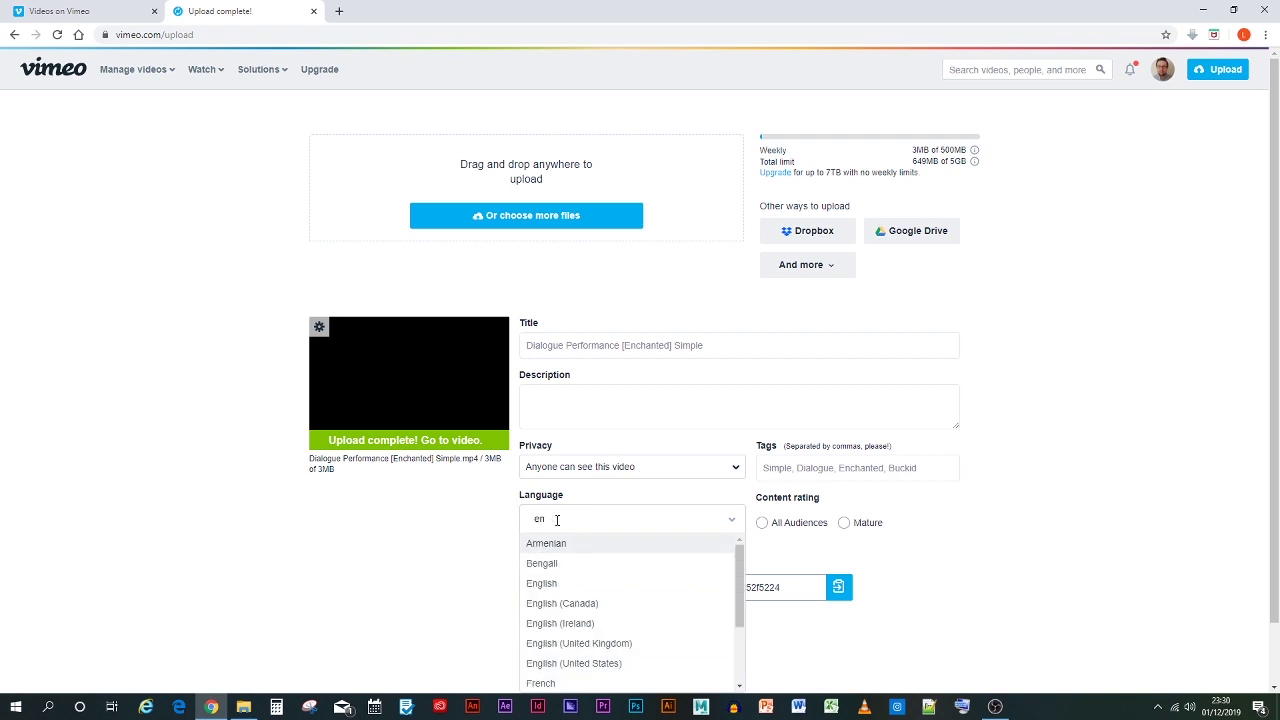
{"action": "left_click", "coordinate": [584, 643]}
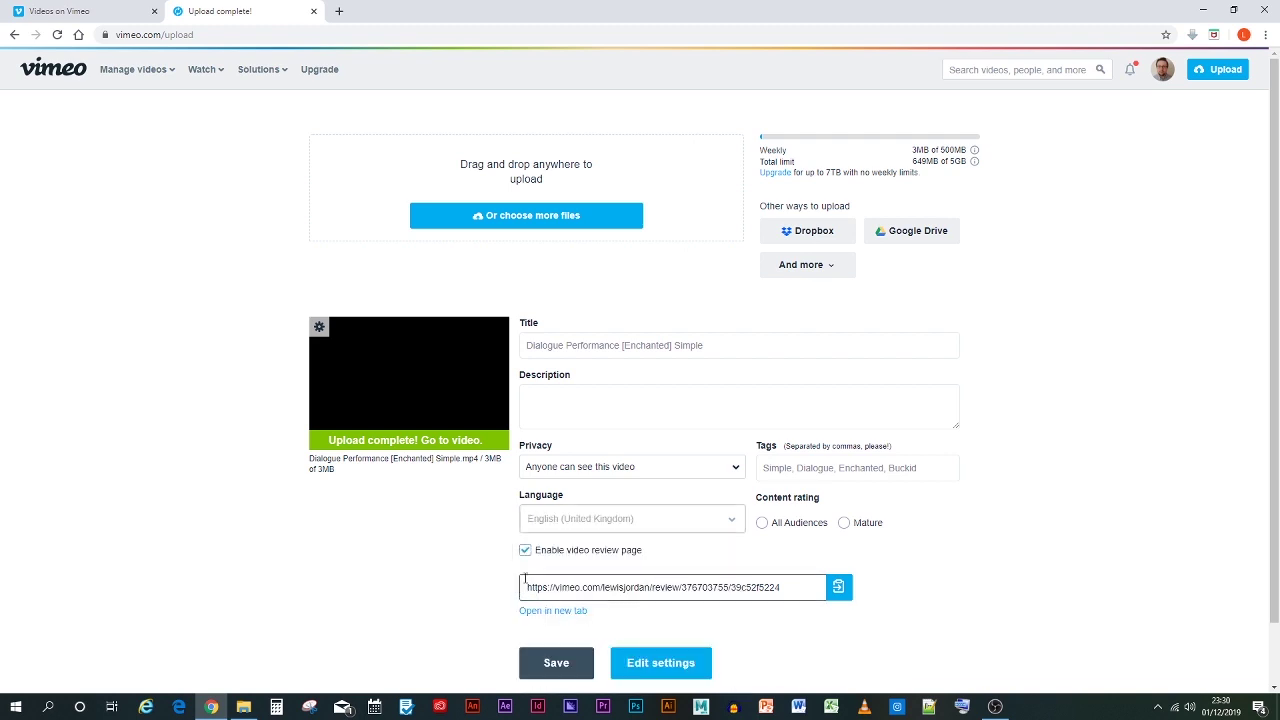
{"action": "left_click", "coordinate": [769, 522]}
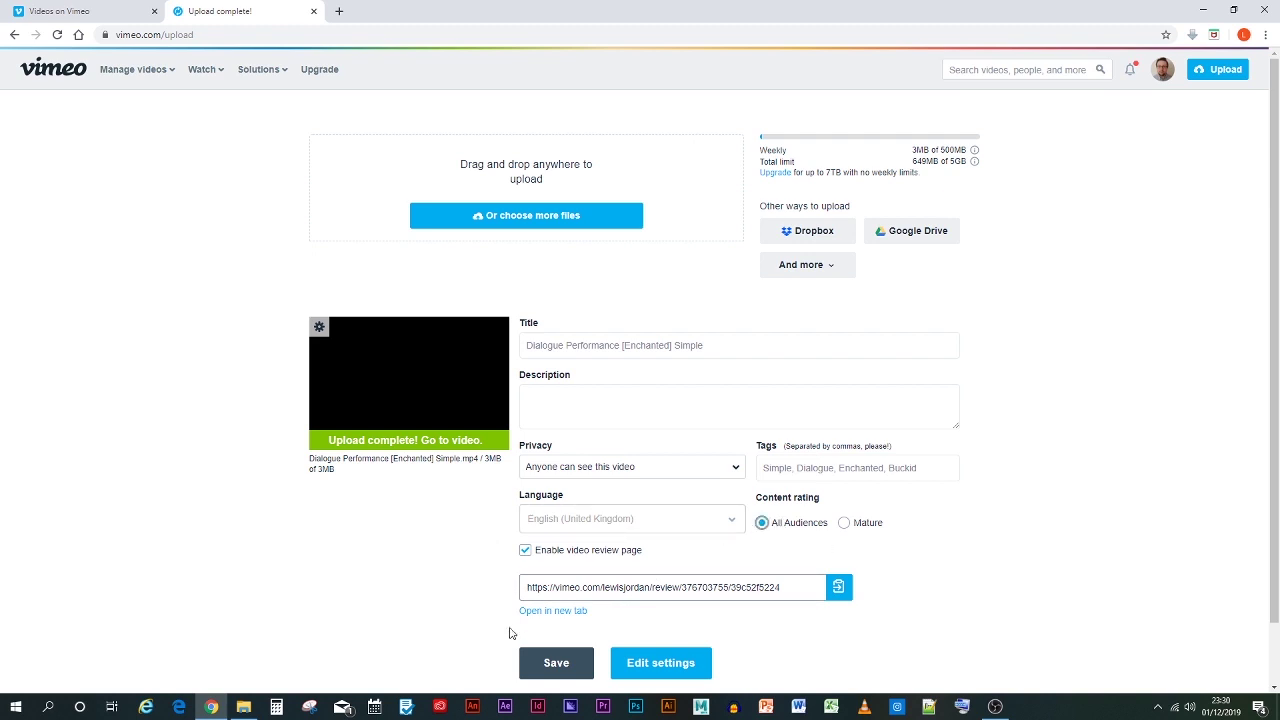
{"action": "left_click", "coordinate": [631, 663]}
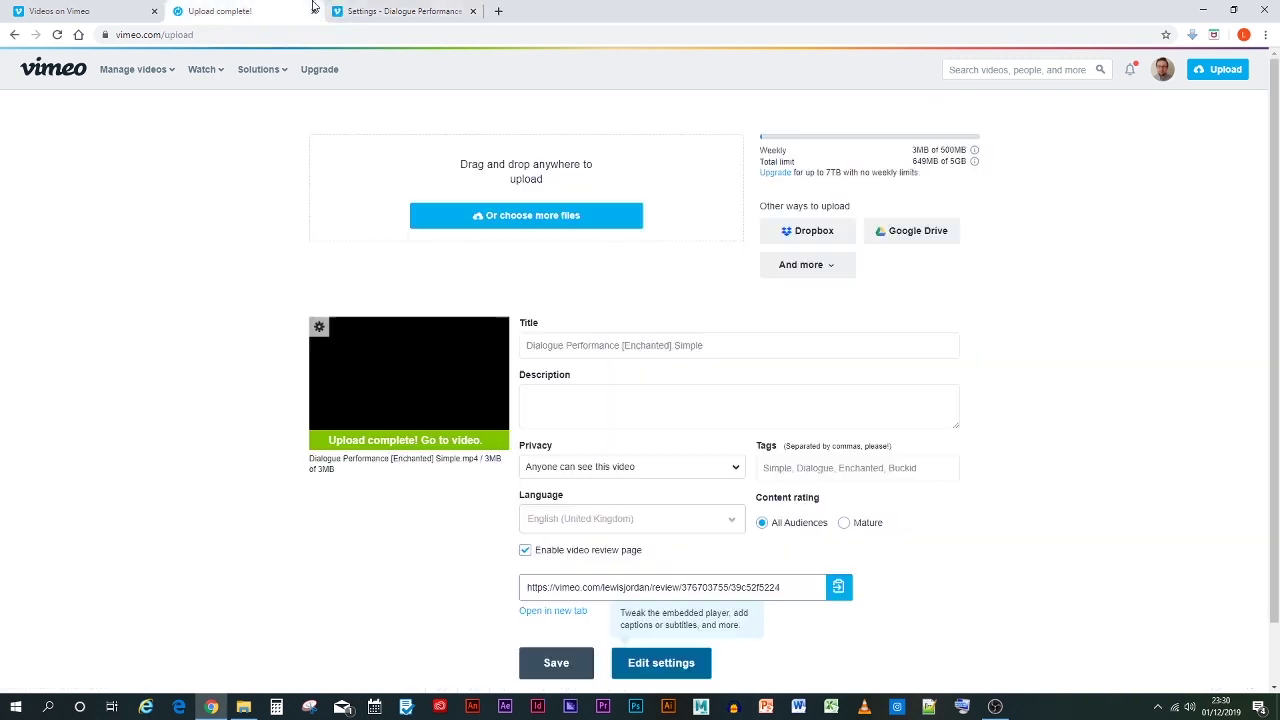
{"action": "key", "text": "ctrl+shift+Tab"}
{"action": "left_click", "coordinate": [545, 663]}
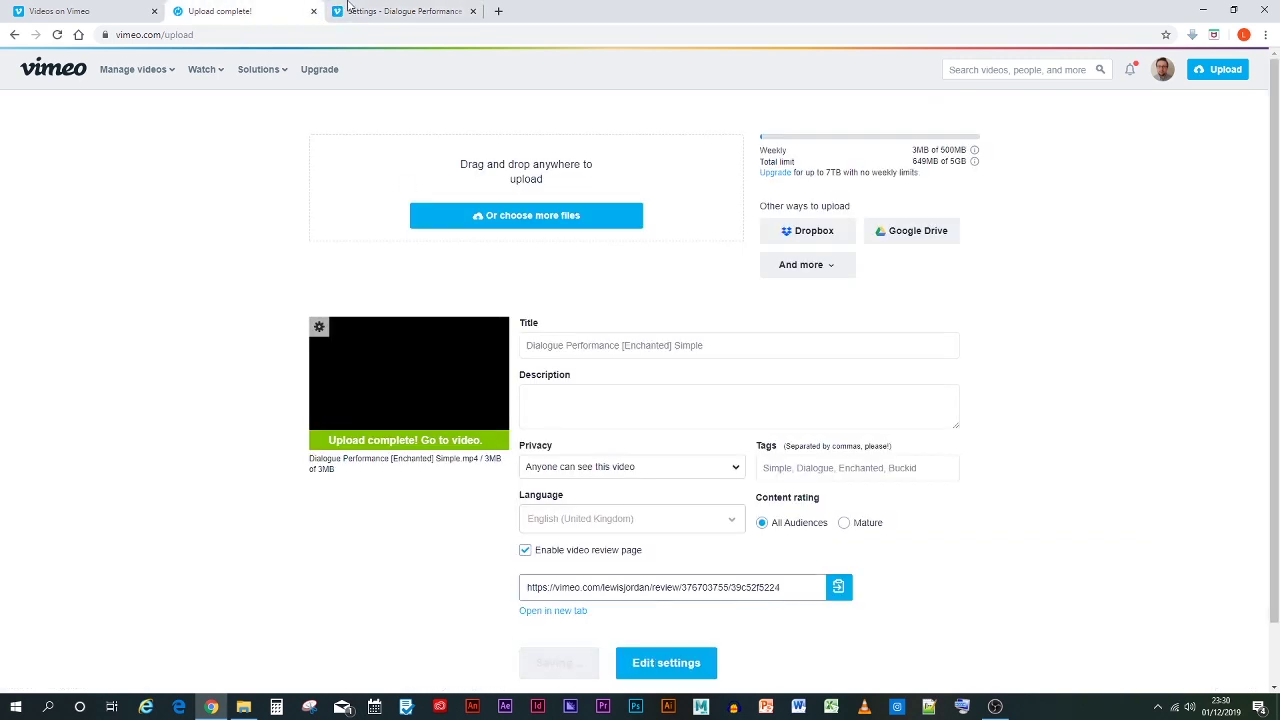
Close the extra video settings tab and open the page of the uploaded video.
{"action": "left_click", "coordinate": [352, 8]}
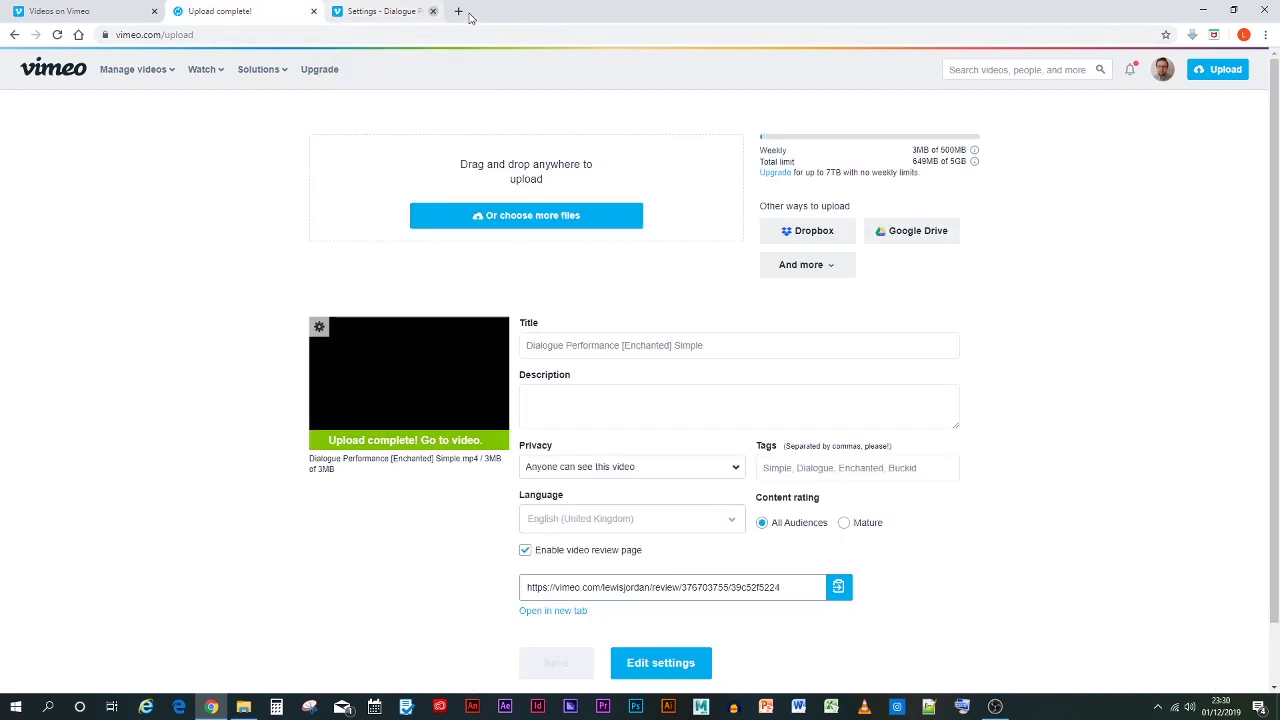
{"action": "left_click", "coordinate": [472, 11]}
{"action": "left_click", "coordinate": [453, 441]}
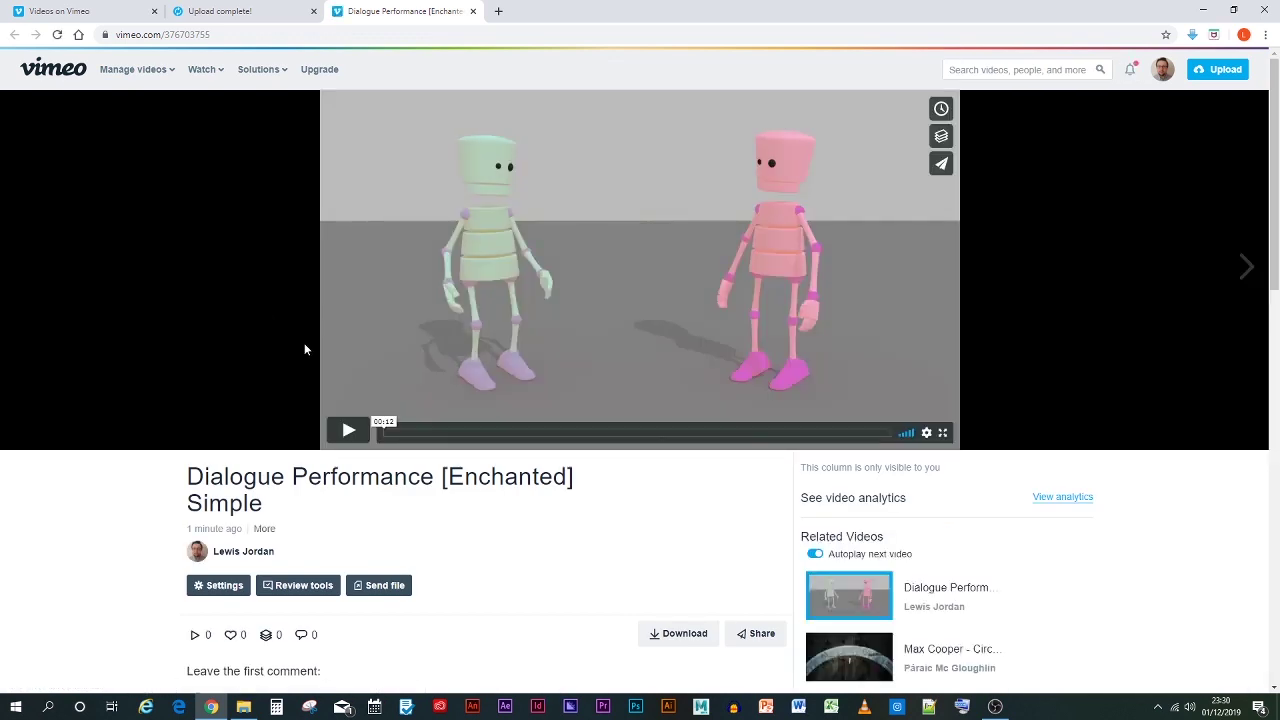
Play the Dialogue Performance [Enchanted] Simple video, look at its playback quality options, and watch it again twice.
{"action": "left_click", "coordinate": [344, 432]}
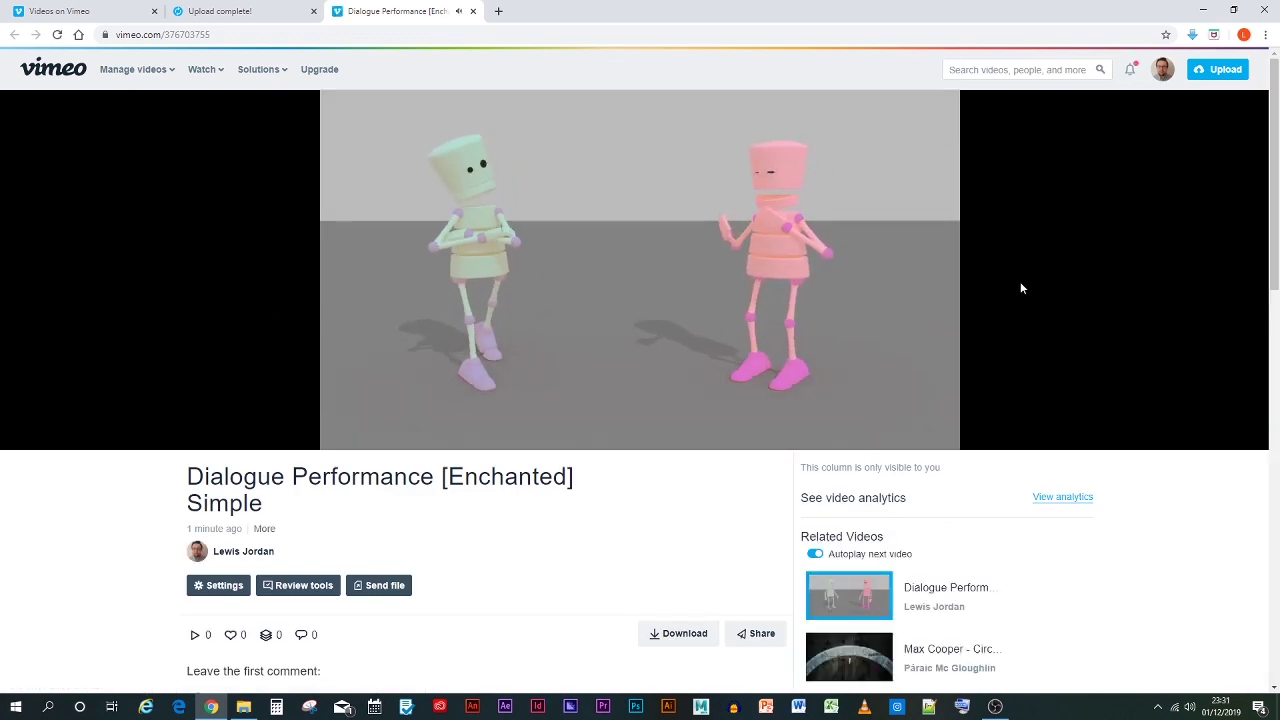
{"action": "left_click", "coordinate": [926, 432]}
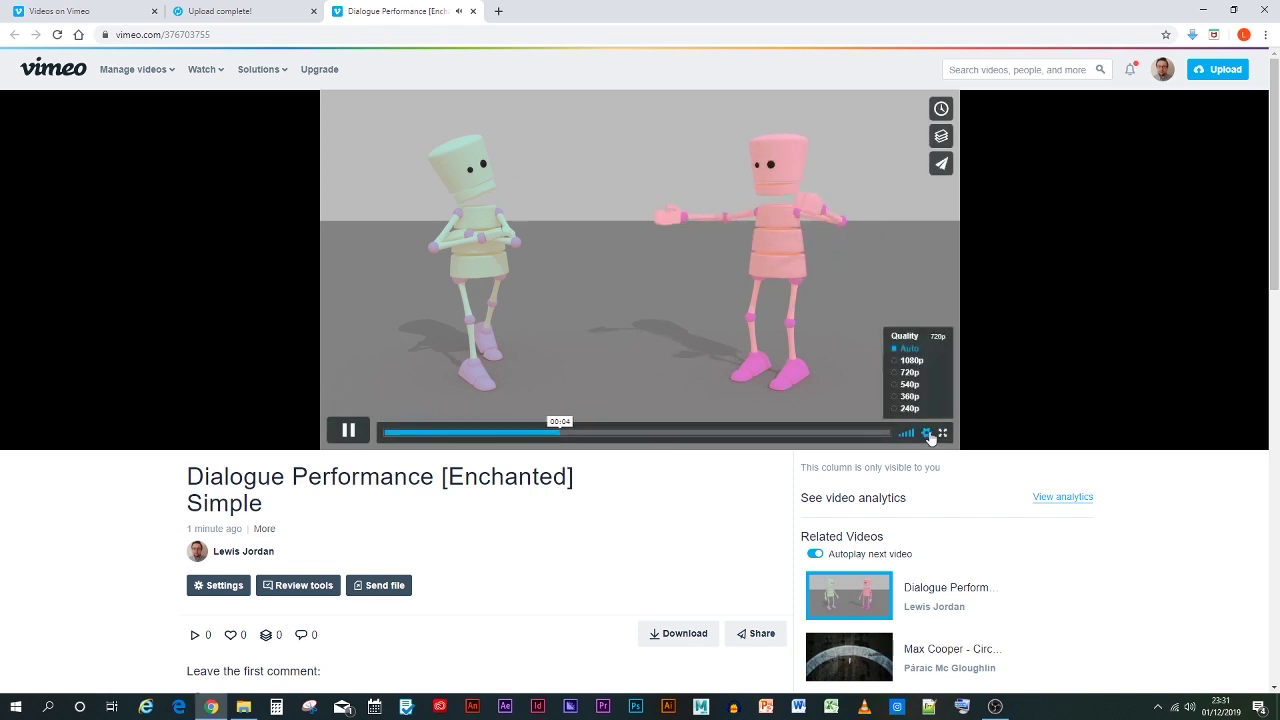
{"action": "right_click", "coordinate": [798, 281]}
{"action": "left_click", "coordinate": [1032, 261]}
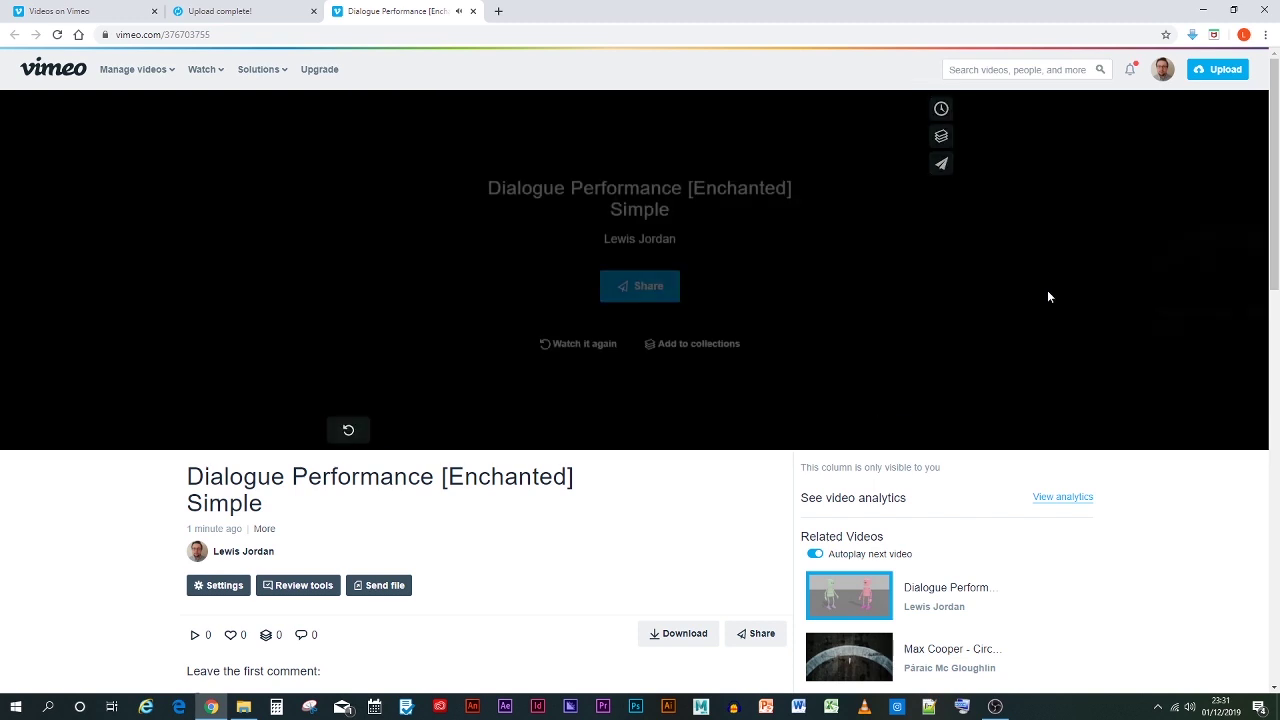
{"action": "left_click", "coordinate": [557, 350]}
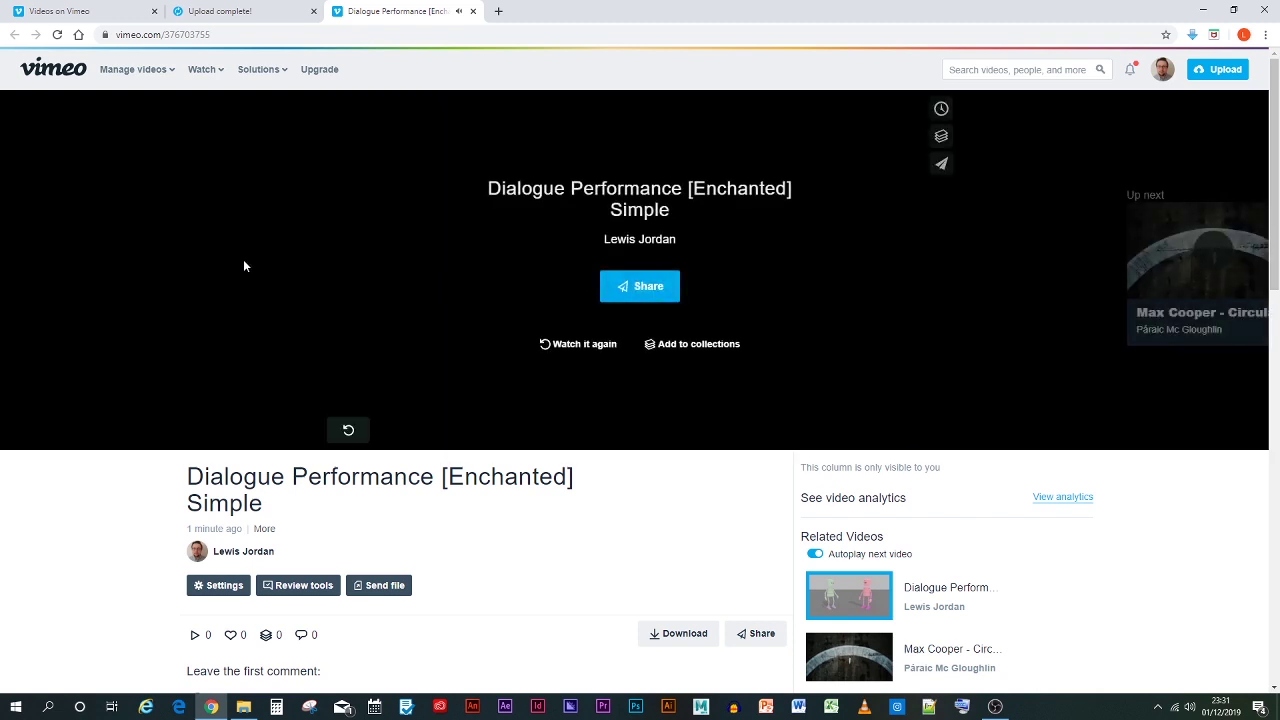
{"action": "left_click", "coordinate": [349, 434]}
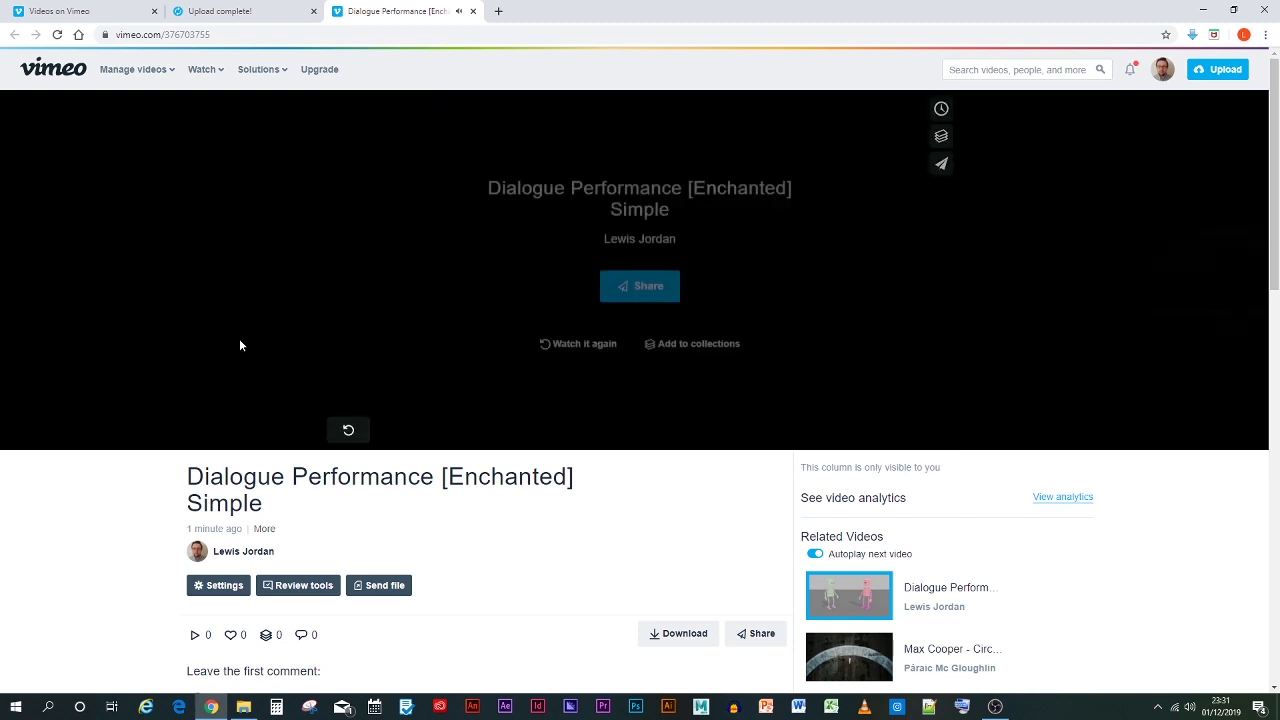
Close the video and upload tabs, refresh the Videos list, and check the full title in the taxi video's settings.
{"action": "left_click", "coordinate": [473, 11]}
{"action": "left_click", "coordinate": [314, 12]}
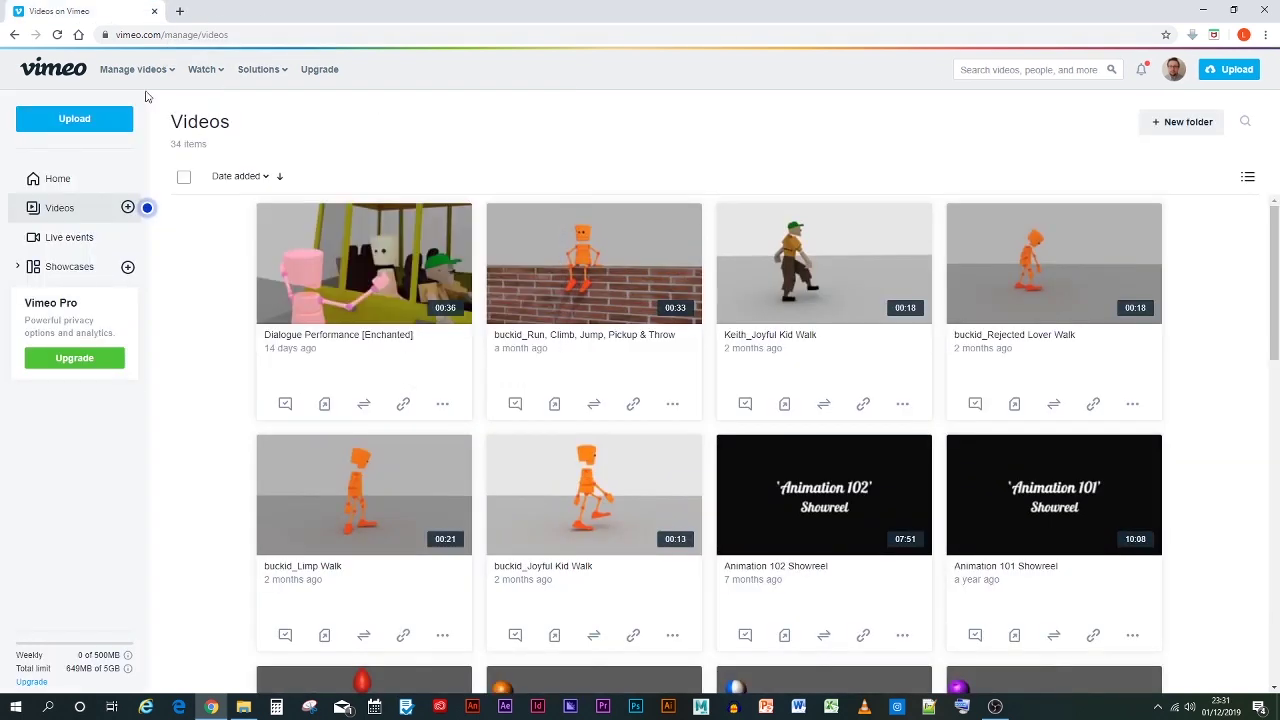
{"action": "left_click", "coordinate": [58, 36]}
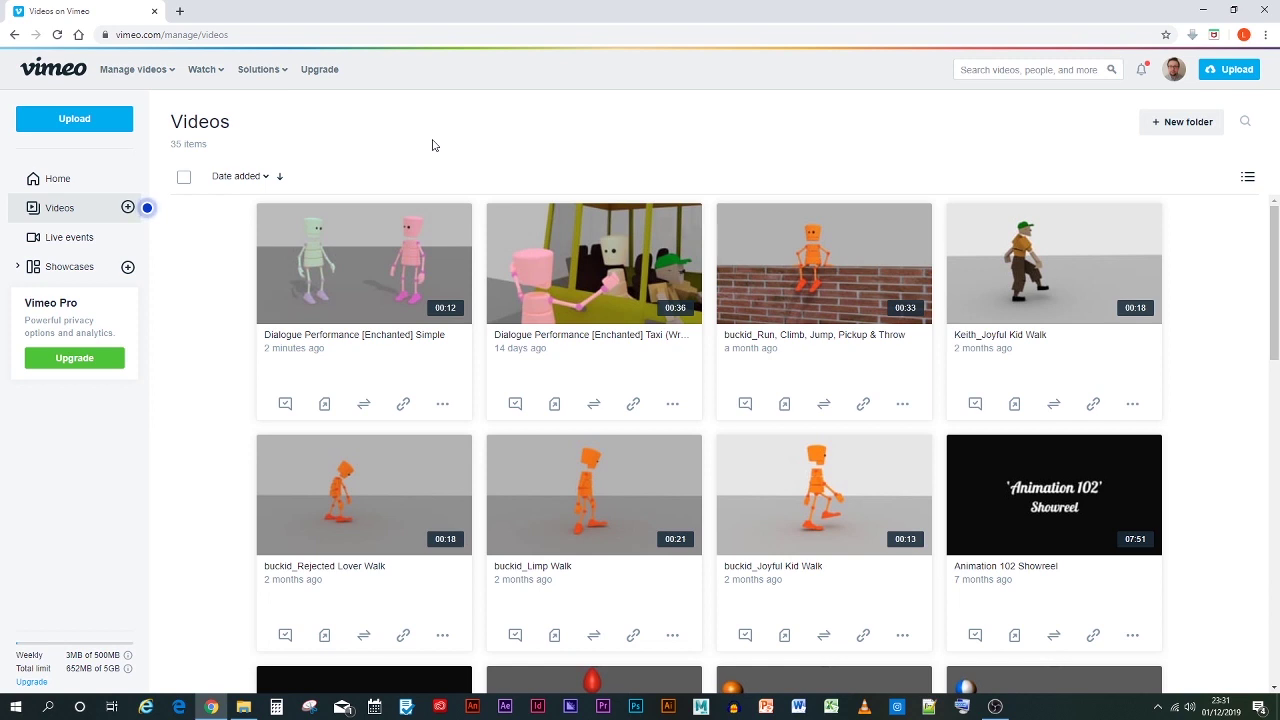
{"action": "left_click", "coordinate": [550, 336]}
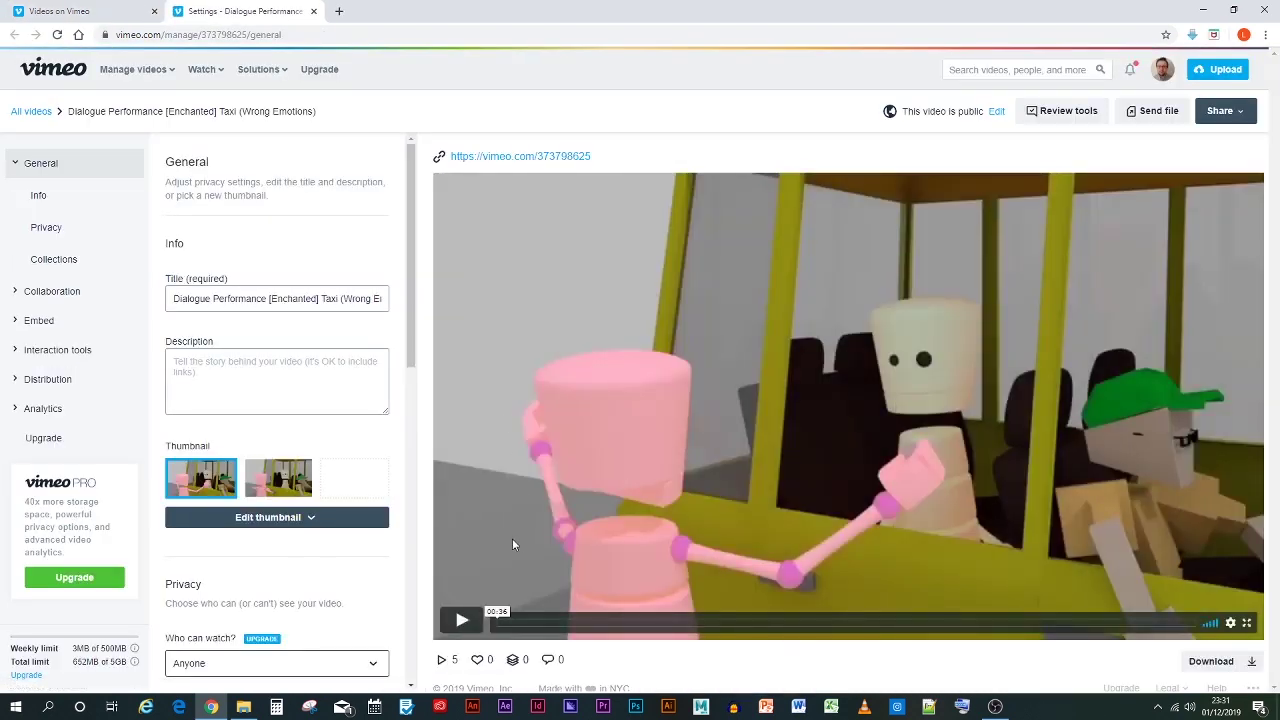
{"action": "left_click", "coordinate": [313, 11]}
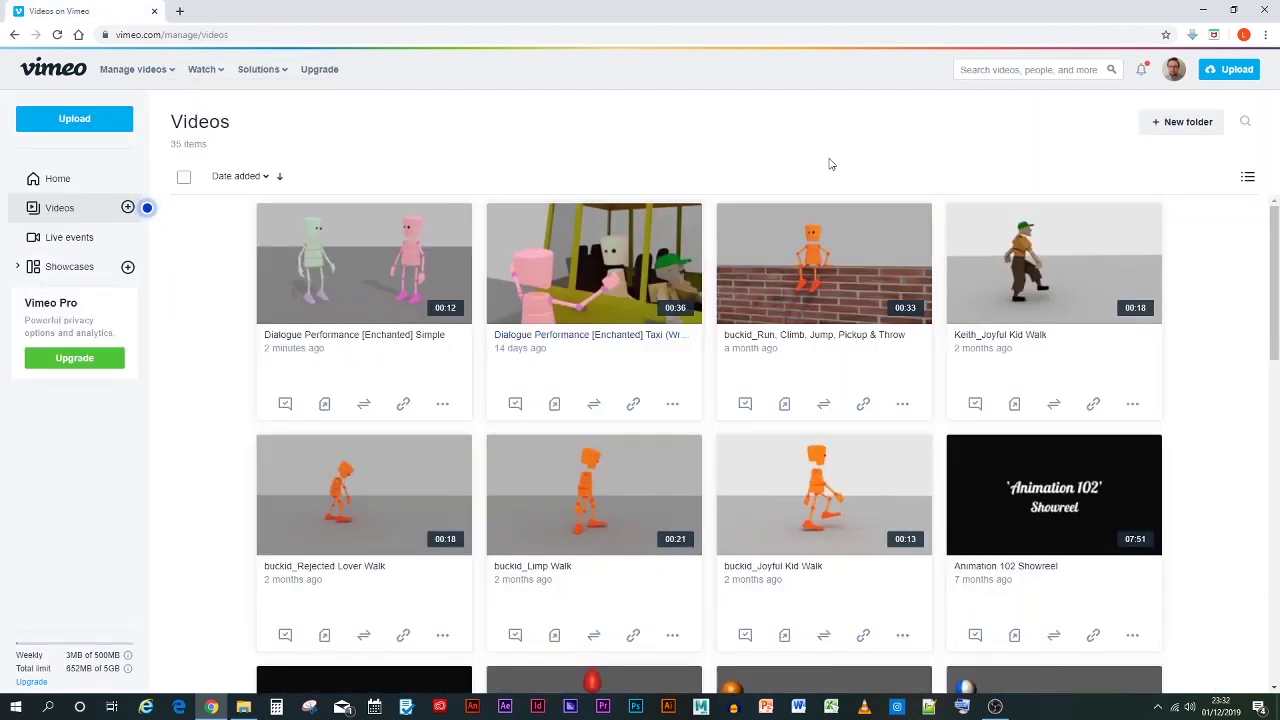
Open the Dialogue Performance [Enchanted] Taxi (Wrong Emotions) video from the profile page and watch it through.
{"action": "left_click", "coordinate": [1175, 69]}
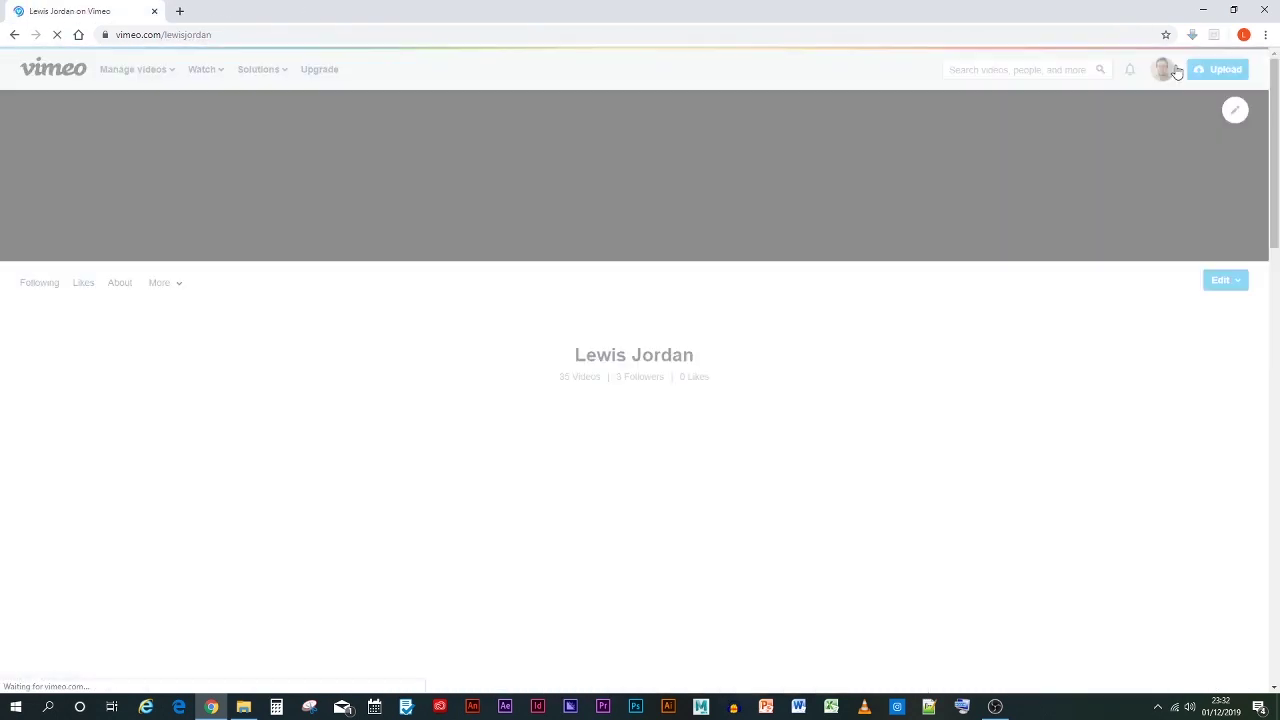
{"action": "scroll", "coordinate": [560, 270], "scroll_direction": "down", "scroll_amount": 3}
{"action": "scroll", "coordinate": [575, 281], "scroll_direction": "down", "scroll_amount": 3}
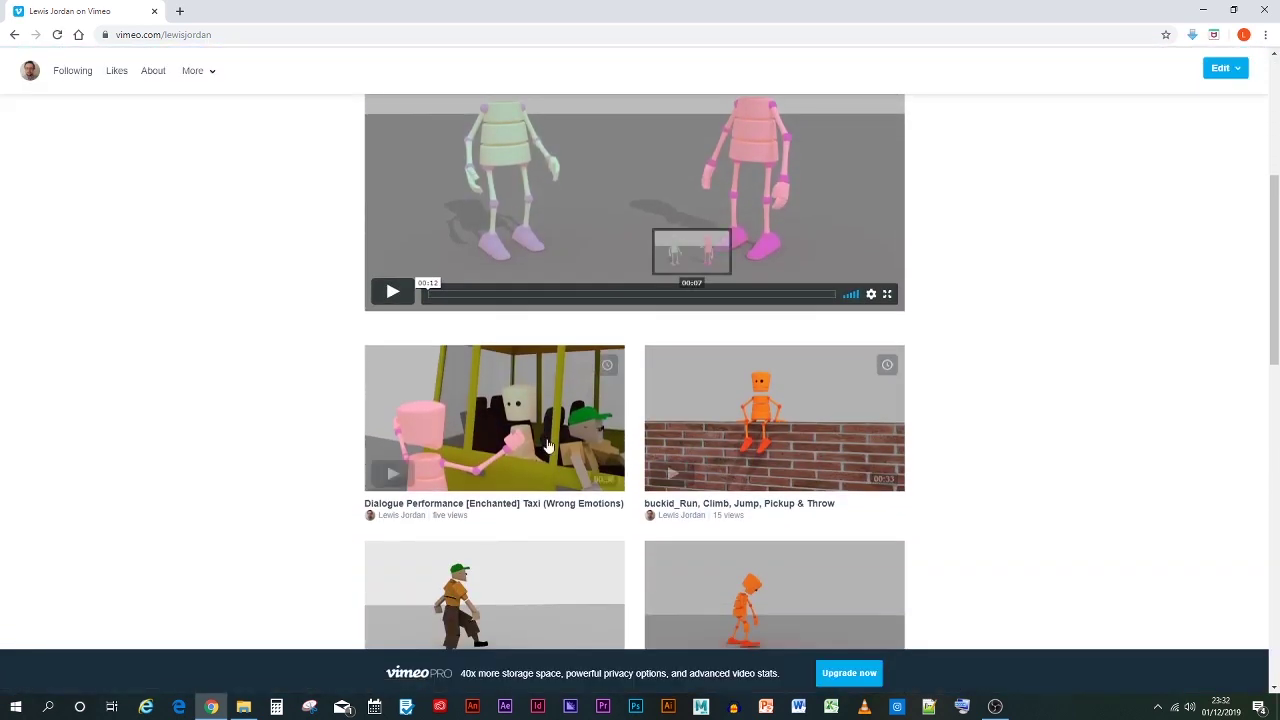
{"action": "left_click", "coordinate": [553, 460]}
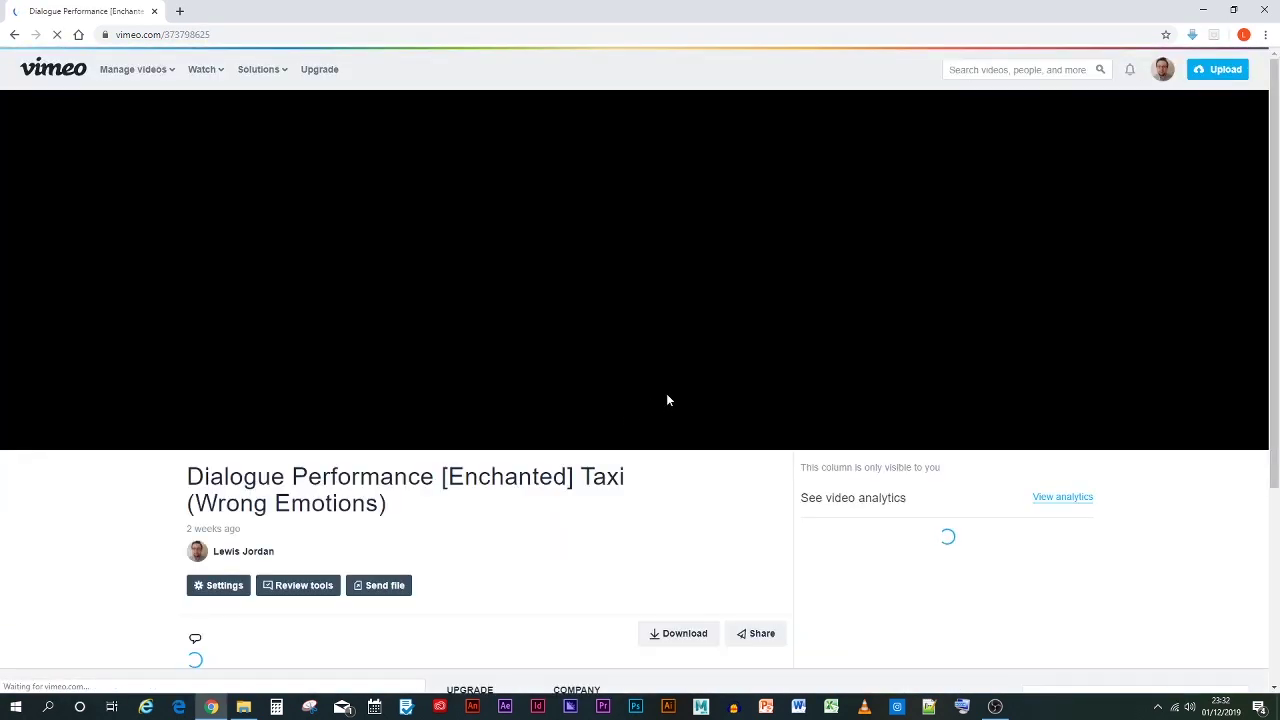
{"action": "left_click", "coordinate": [350, 430]}
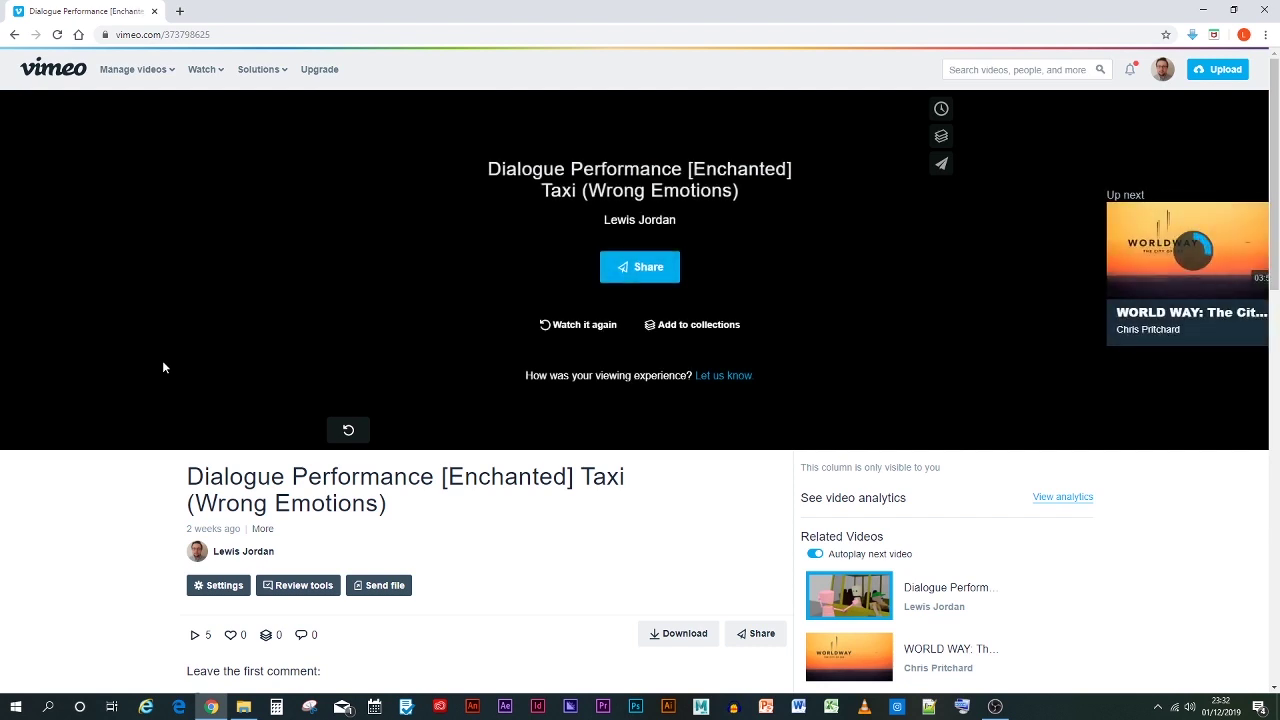
{"action": "left_click", "coordinate": [152, 258]}
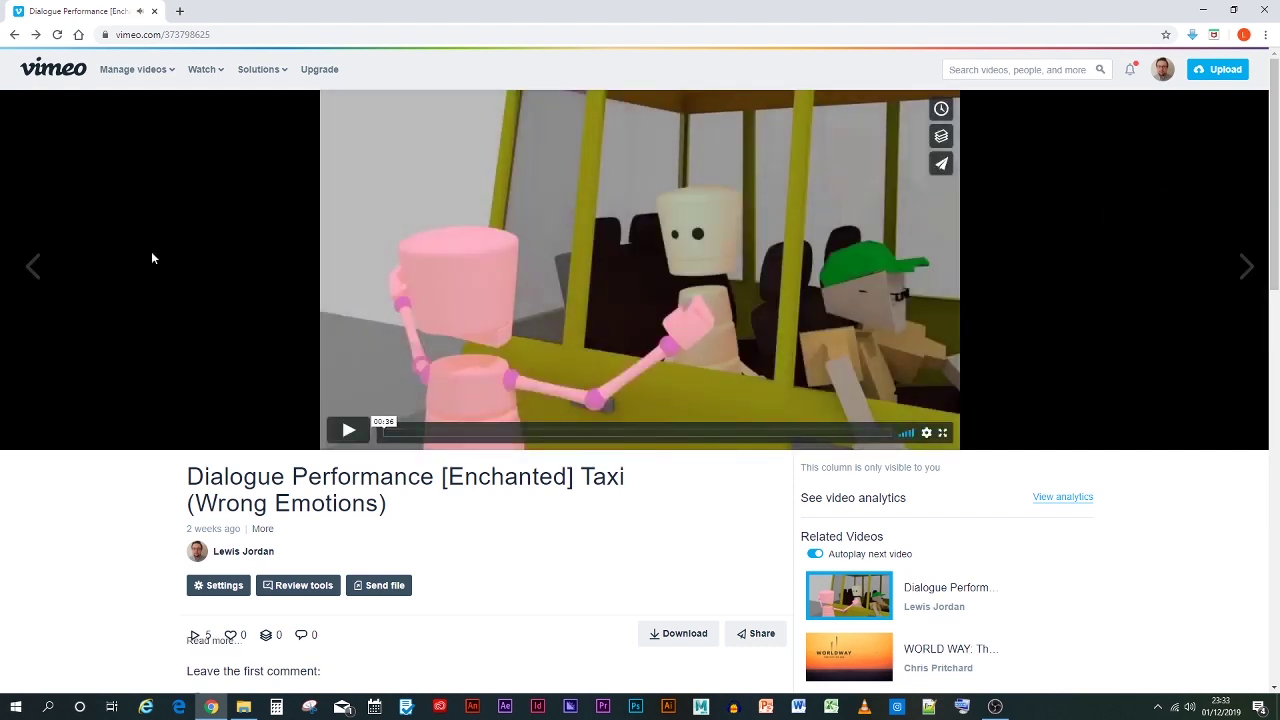